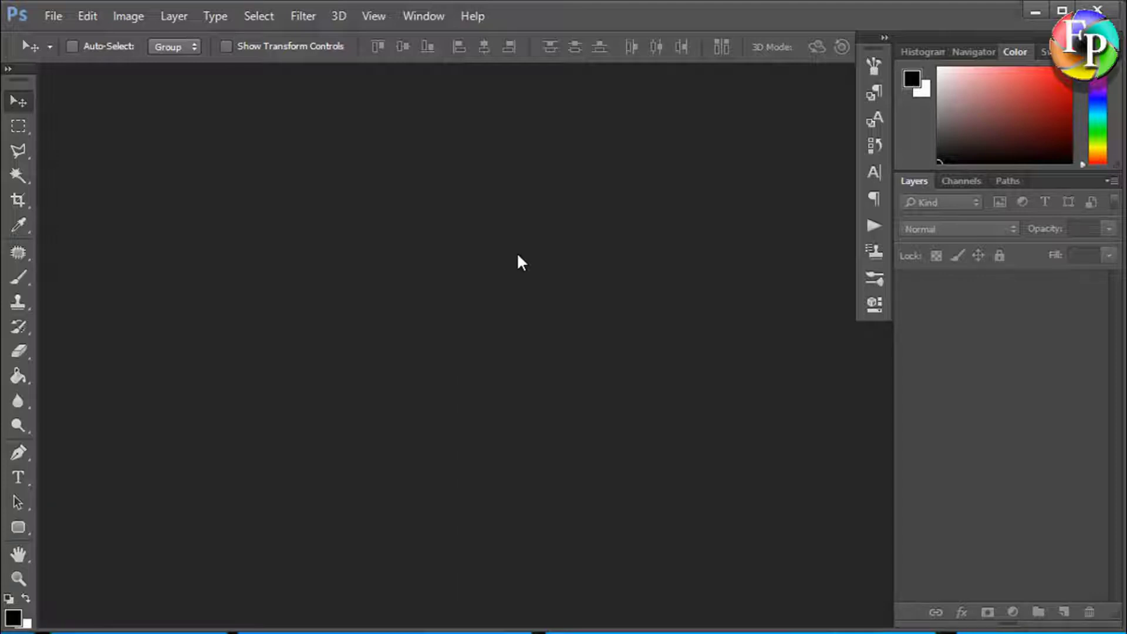
# Create a new 500 × 300 pixel RGB document with a white background at 140 pixels/centimeter and dock its window
pyautogui.hotkey('ctrl', 'n')
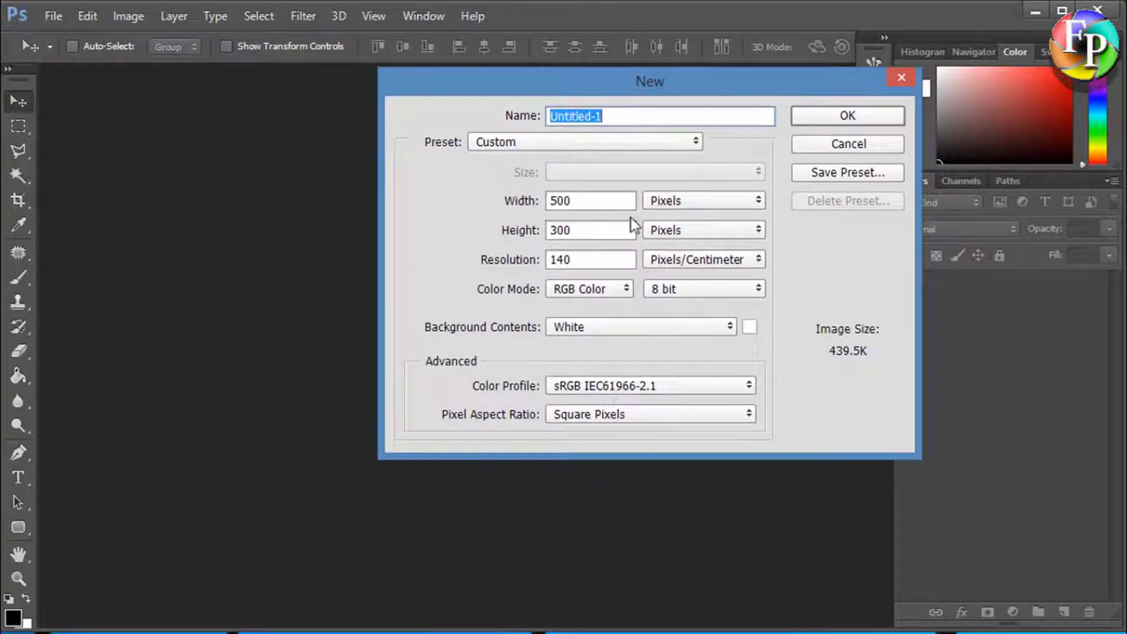
pyautogui.click(816, 118)
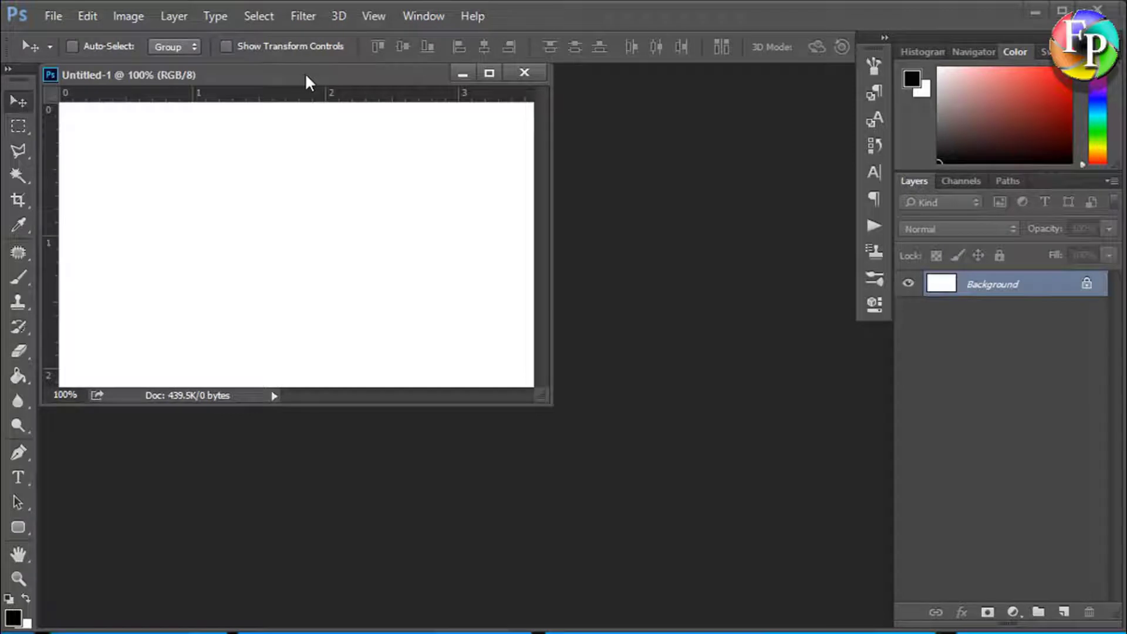
pyautogui.moveTo(304, 72)
pyautogui.mouseDown()
pyautogui.moveTo(305, 85)
pyautogui.moveTo(311, 65)
pyautogui.moveTo(303, 85)
pyautogui.moveTo(313, 61)
pyautogui.moveTo(296, 73)
pyautogui.moveTo(313, 69)
pyautogui.mouseUp()
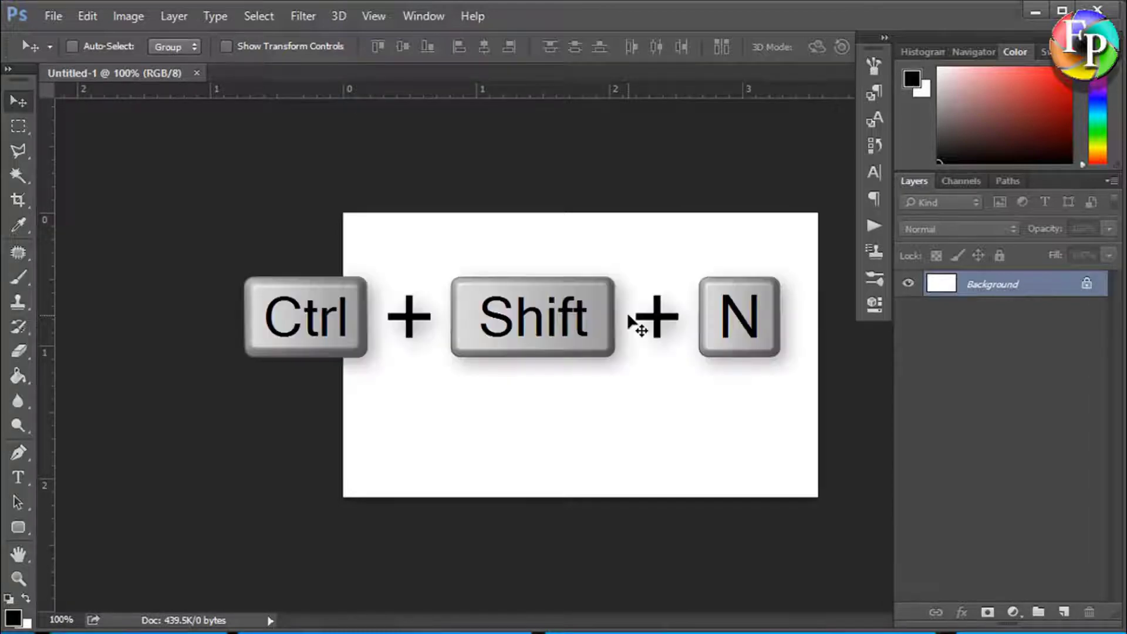
# Add a new blank layer above the Background
pyautogui.hotkey('ctrl', 'shift', 'n')
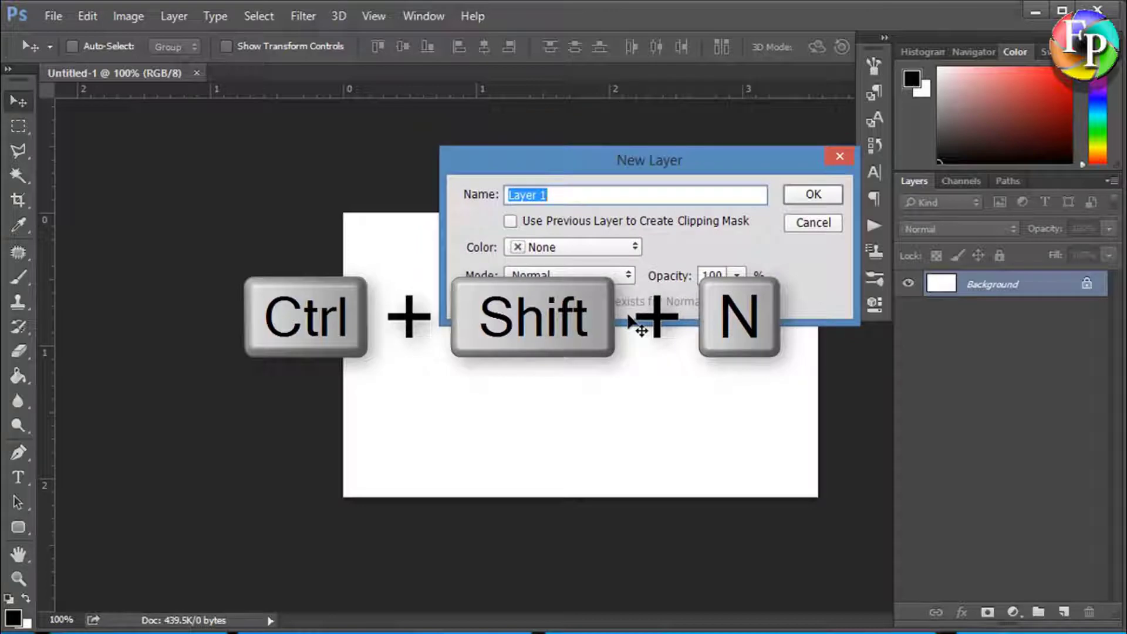
pyautogui.click(803, 225)
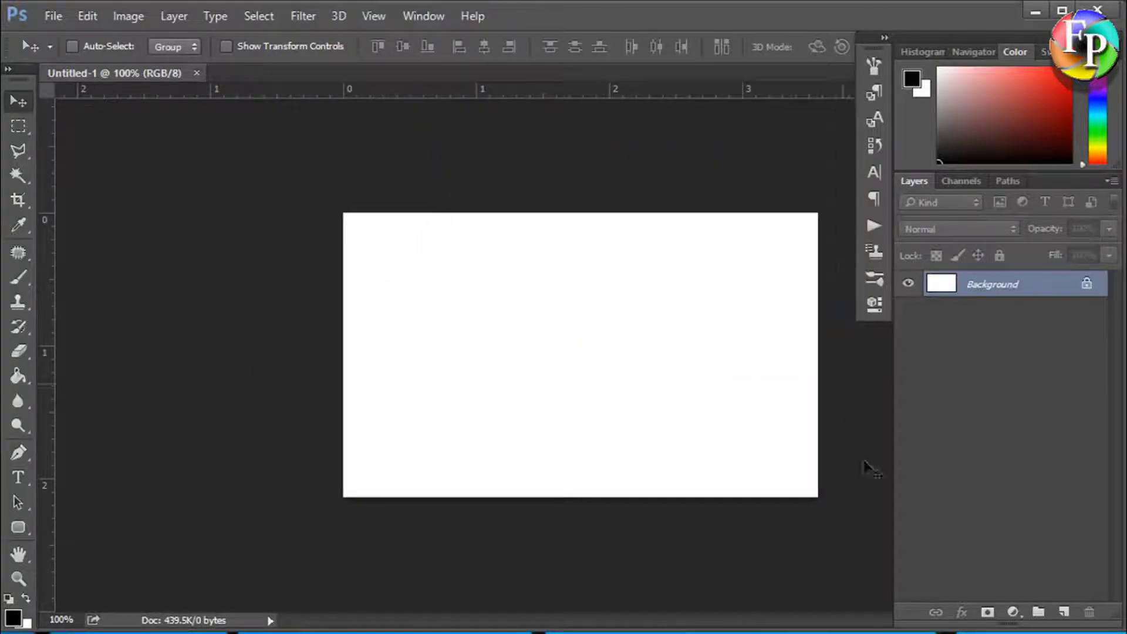
pyautogui.click(1065, 614)
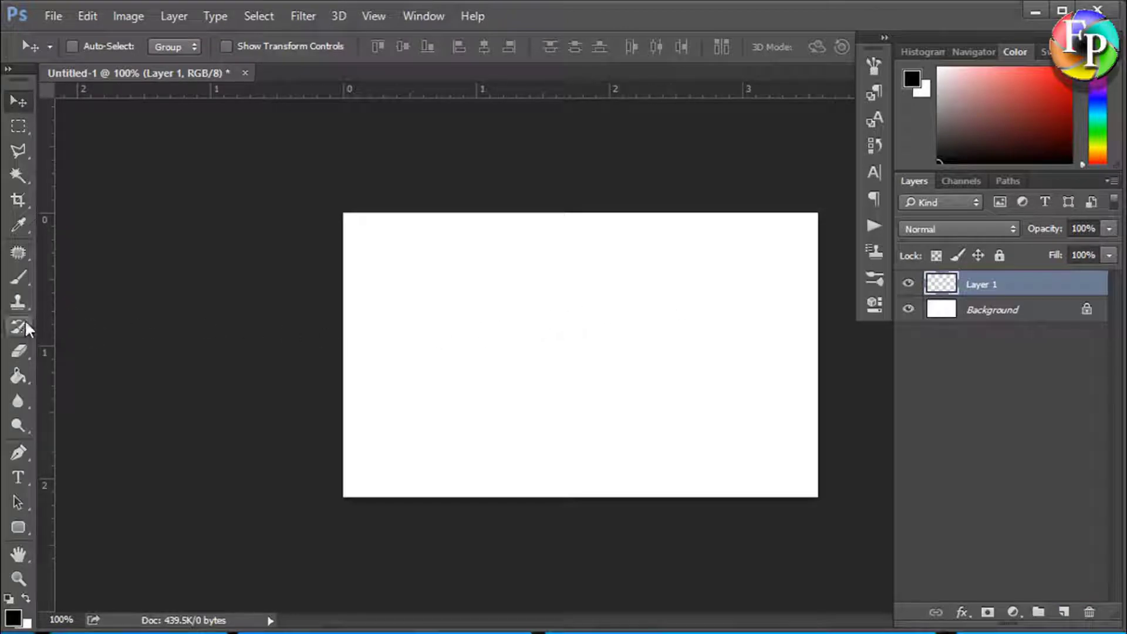
# Set up the Brush tool with a 7 px tip at 45° angle, 45% roundness, 100% hardness and 1% spacing
pyautogui.press('b')
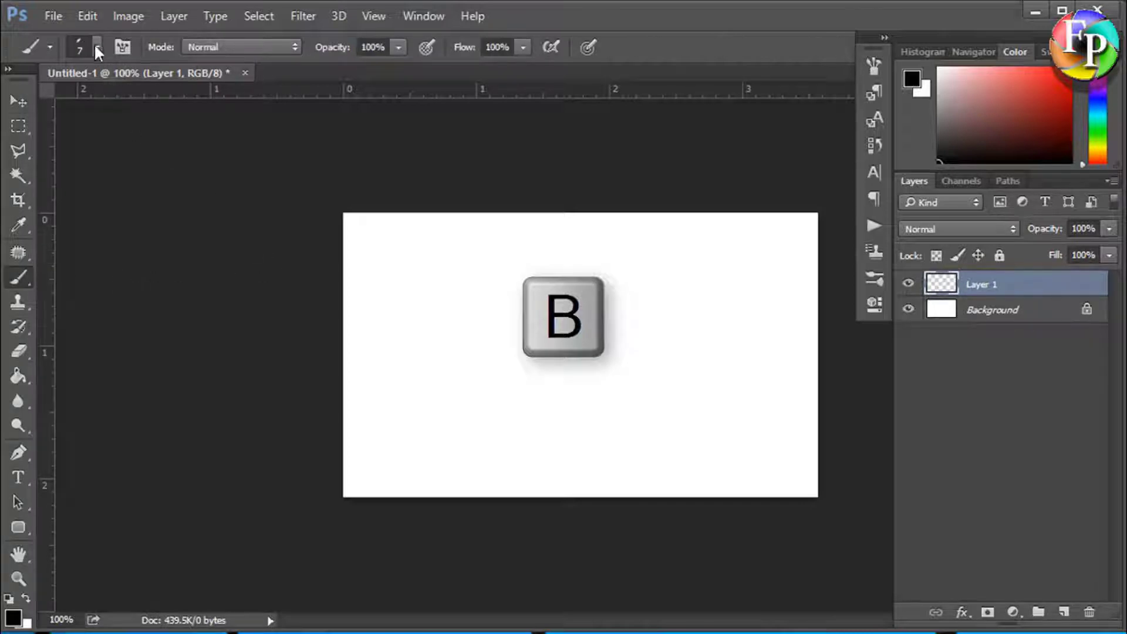
pyautogui.click(98, 47)
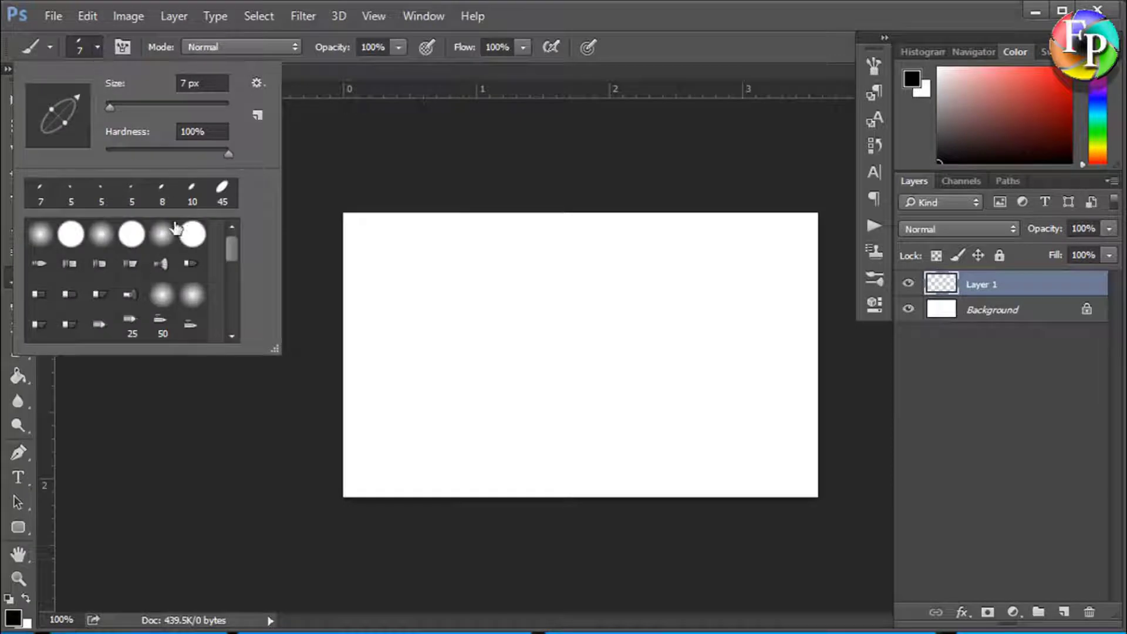
pyautogui.moveTo(232, 250)
pyautogui.mouseDown()
pyautogui.moveTo(219, 327)
pyautogui.moveTo(238, 234)
pyautogui.mouseUp()
pyautogui.click(121, 47)
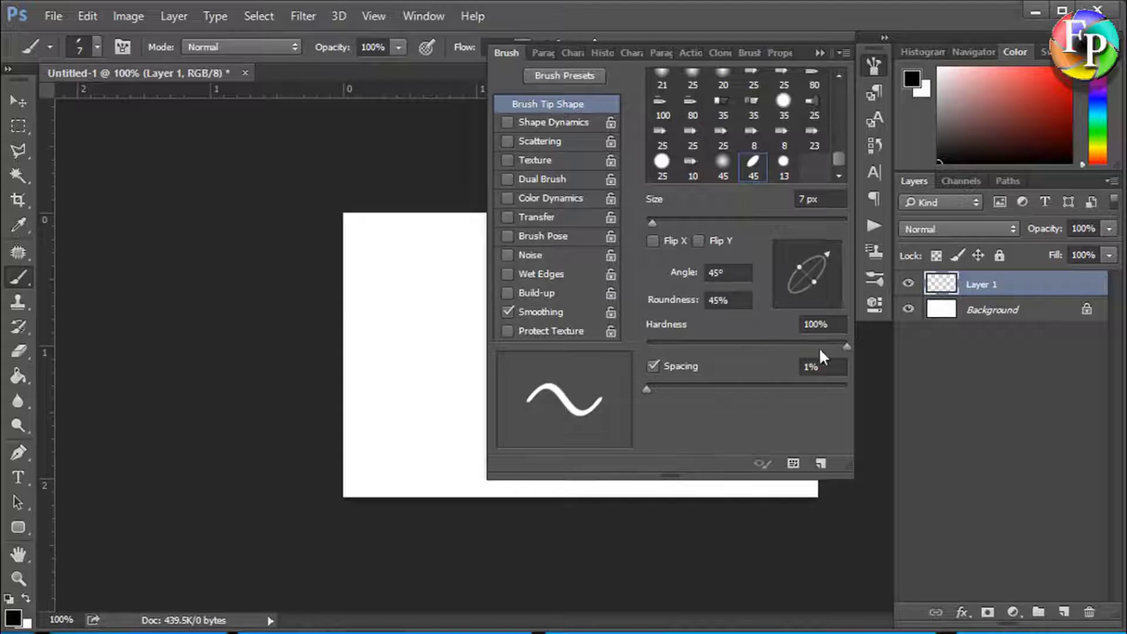
pyautogui.moveTo(766, 344); pyautogui.dragTo(847, 348)
pyautogui.moveTo(653, 388)
pyautogui.mouseDown()
pyautogui.moveTo(734, 392)
pyautogui.moveTo(656, 394)
pyautogui.mouseUp()
pyautogui.click(820, 52)
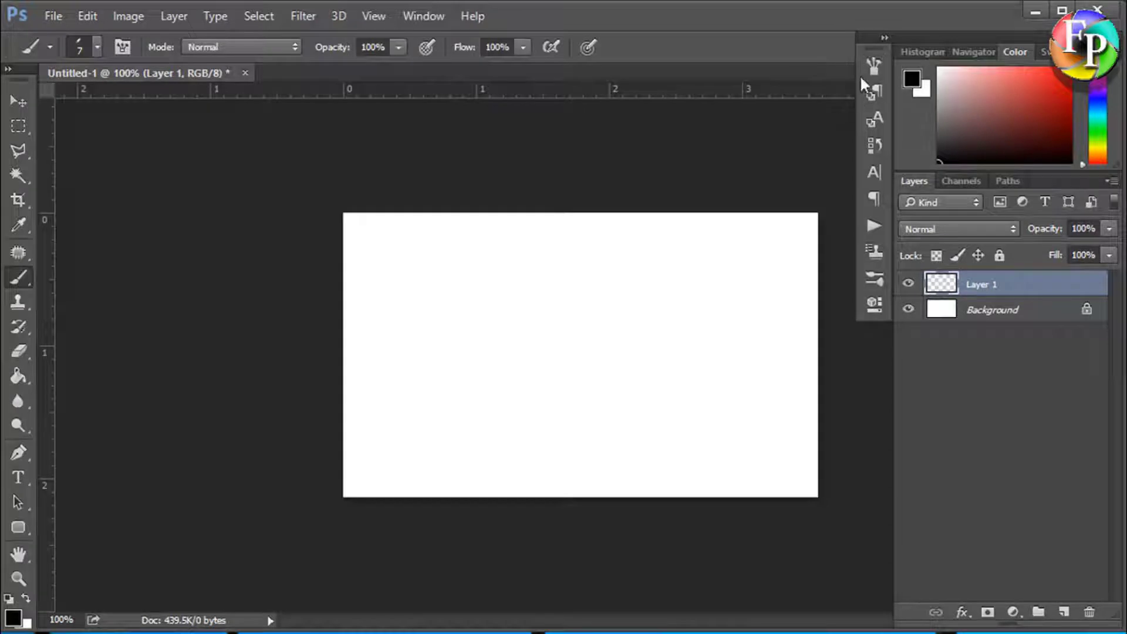
pyautogui.click(123, 47)
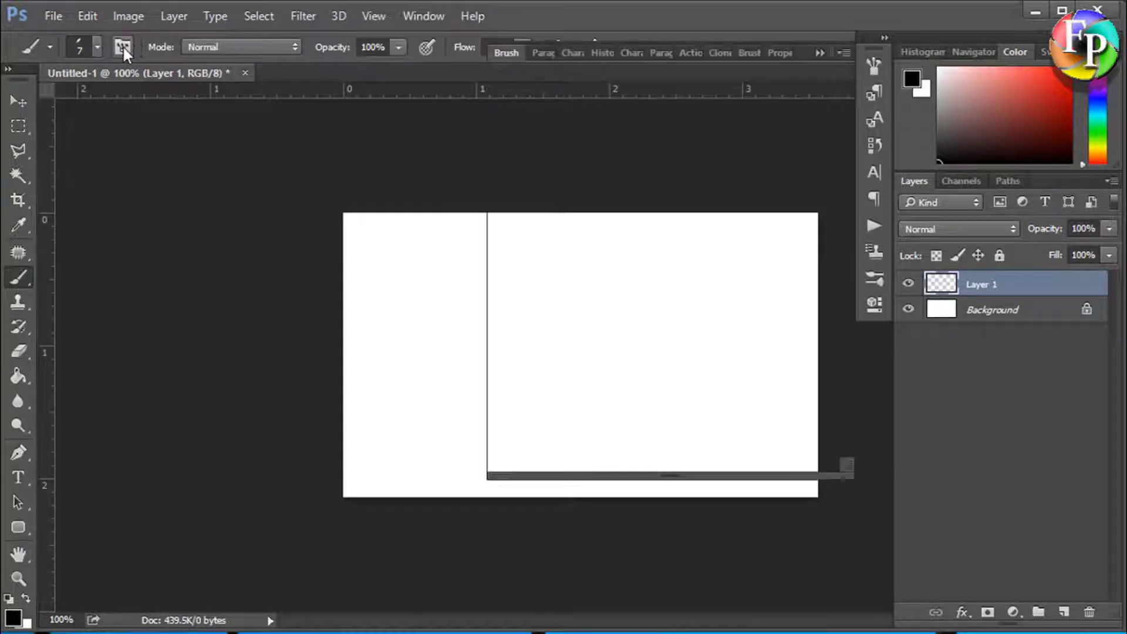
pyautogui.click(819, 51)
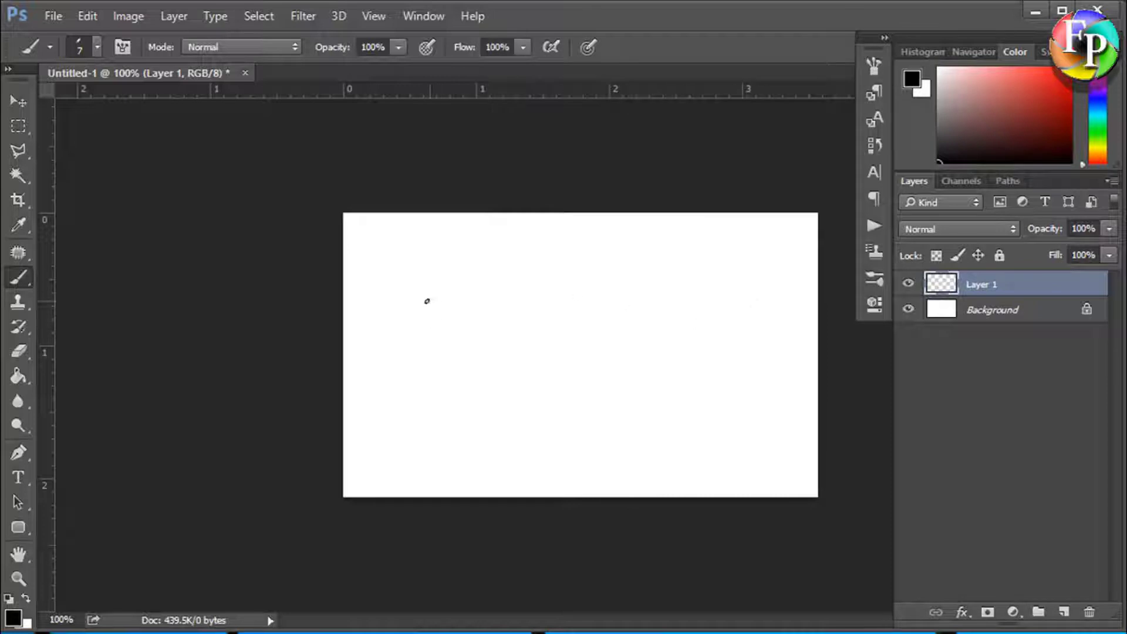
# Draw a black handwritten signature ending with a dot across the upper half of the canvas on Layer 1
pyautogui.moveTo(409, 288)
pyautogui.mouseDown()
pyautogui.moveTo(381, 353)
pyautogui.moveTo(403, 315)
pyautogui.moveTo(448, 317)
pyautogui.moveTo(476, 336)
pyautogui.moveTo(506, 325)
pyautogui.moveTo(542, 277)
pyautogui.moveTo(531, 325)
pyautogui.moveTo(582, 349)
pyautogui.moveTo(608, 342)
pyautogui.mouseUp()
pyautogui.moveTo(694, 254); pyautogui.dragTo(721, 338)
pyautogui.click(732, 335)
pyautogui.click(735, 336)
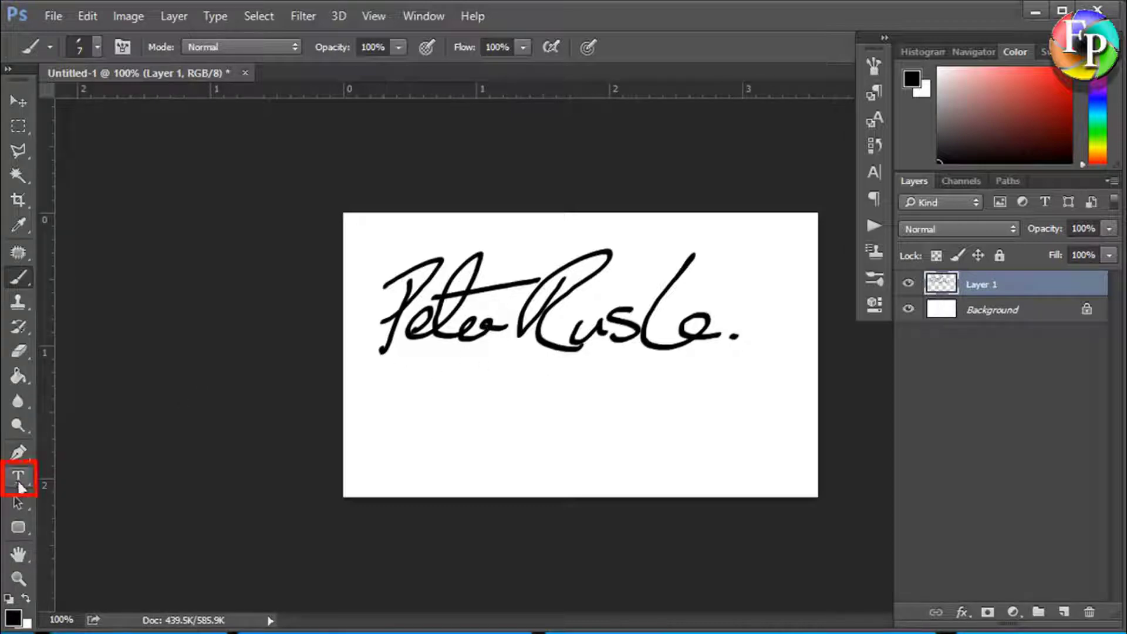
# Add a text box beneath the signature containing "Fallendemon Photography" in Gill Sans MT Italic
pyautogui.press('t')
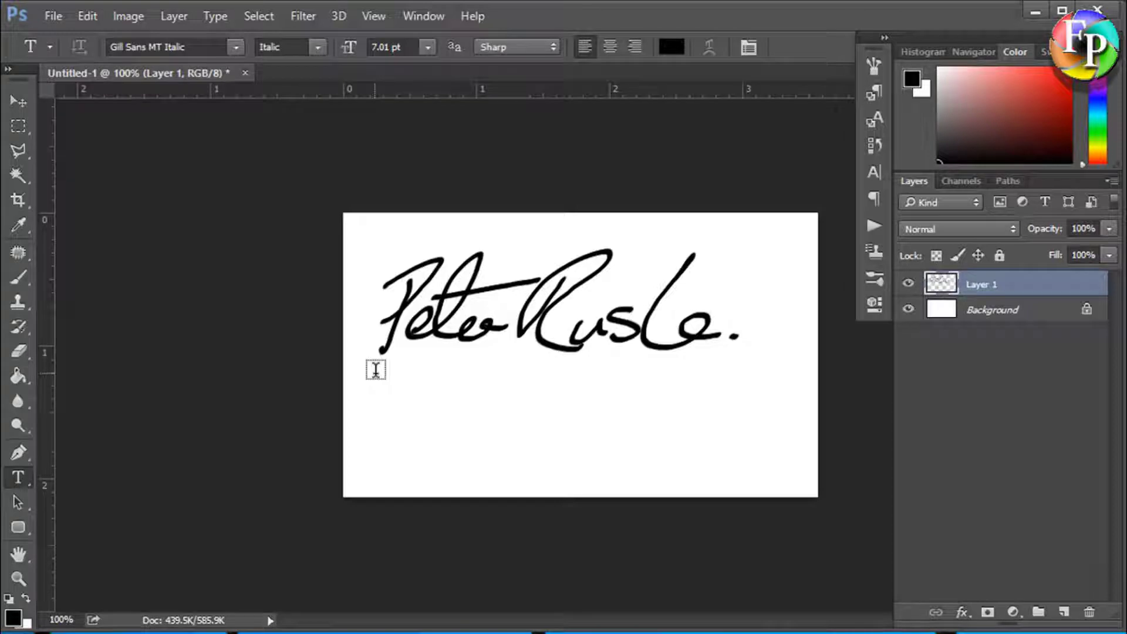
pyautogui.moveTo(376, 371)
pyautogui.mouseDown()
pyautogui.moveTo(604, 420)
pyautogui.moveTo(798, 407)
pyautogui.moveTo(799, 418)
pyautogui.mouseUp()
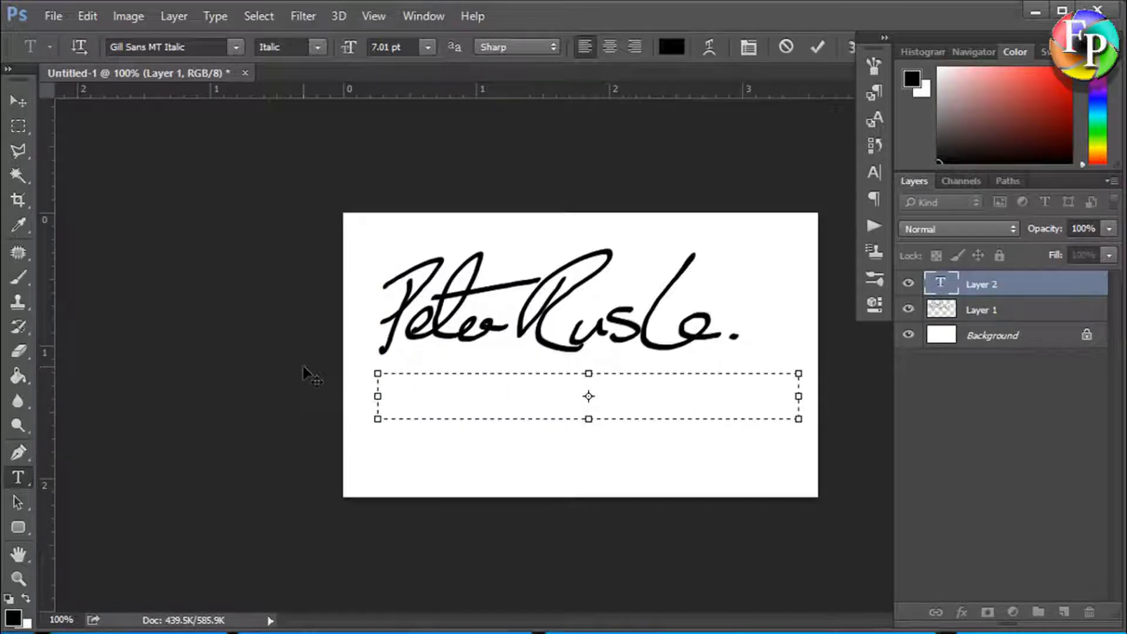
pyautogui.write('Falle')
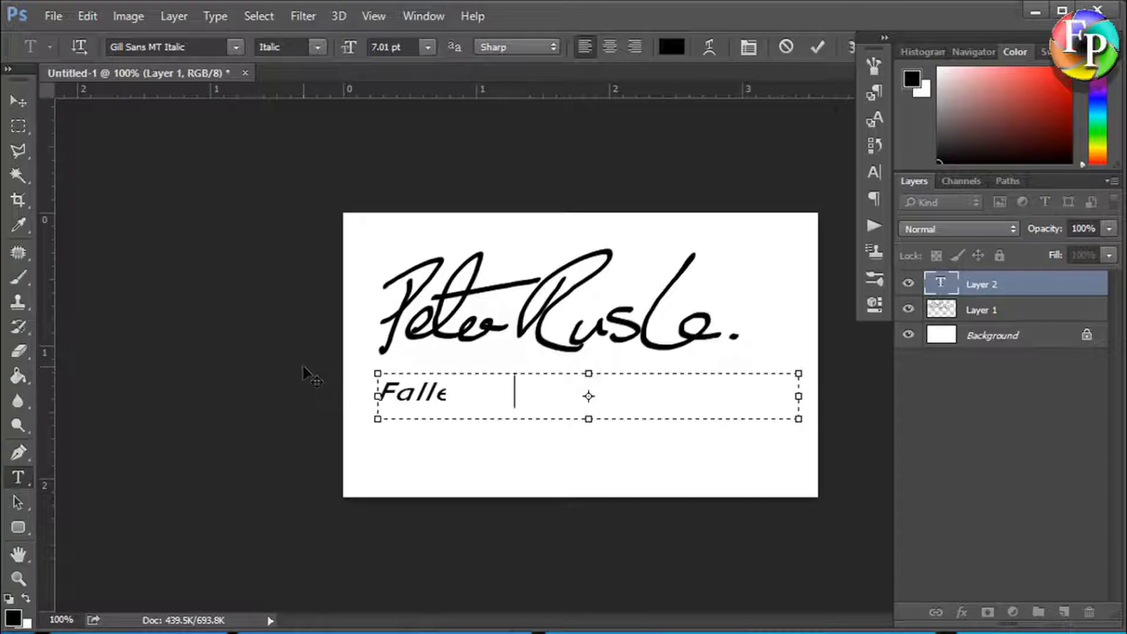
pyautogui.write('ndemon P')
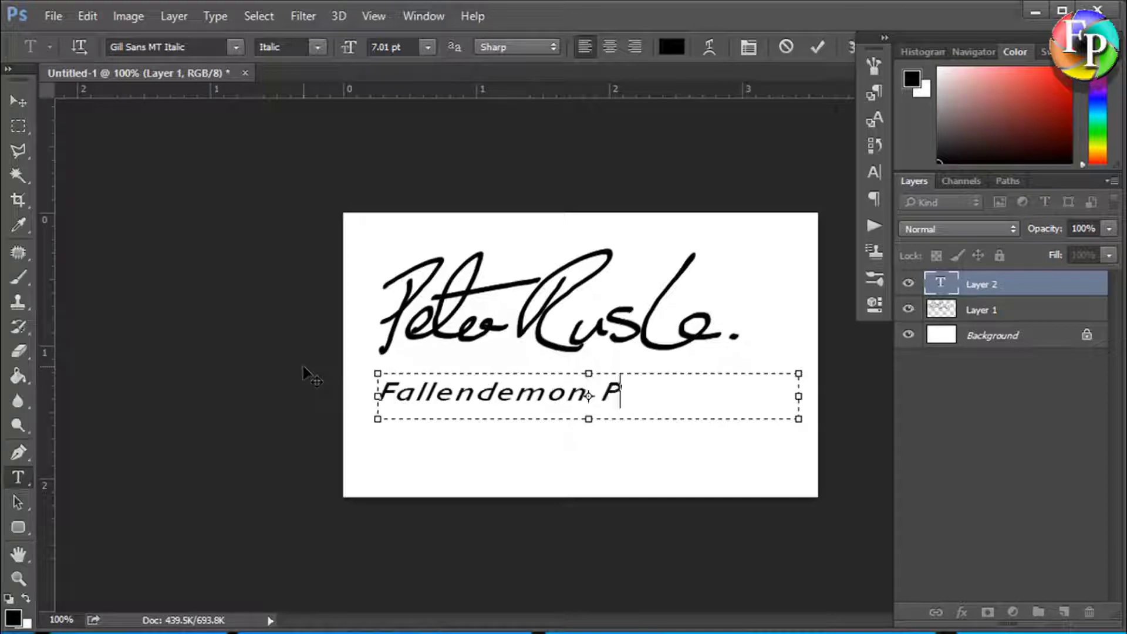
pyautogui.write('hotof')
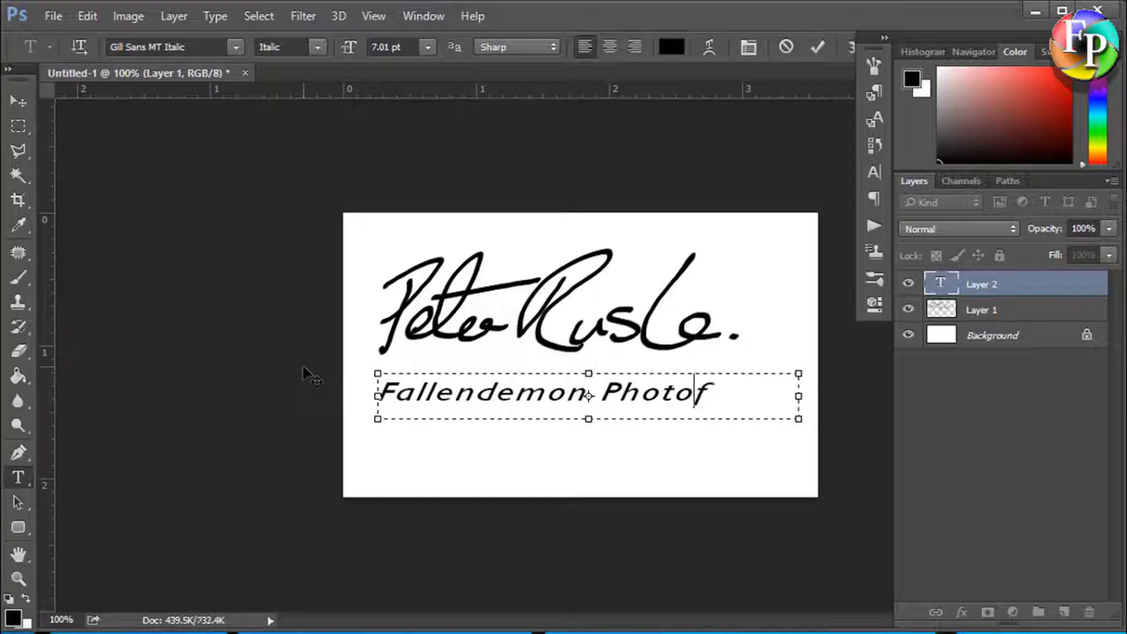
pyautogui.press('BackSpace')
pyautogui.write('grap')
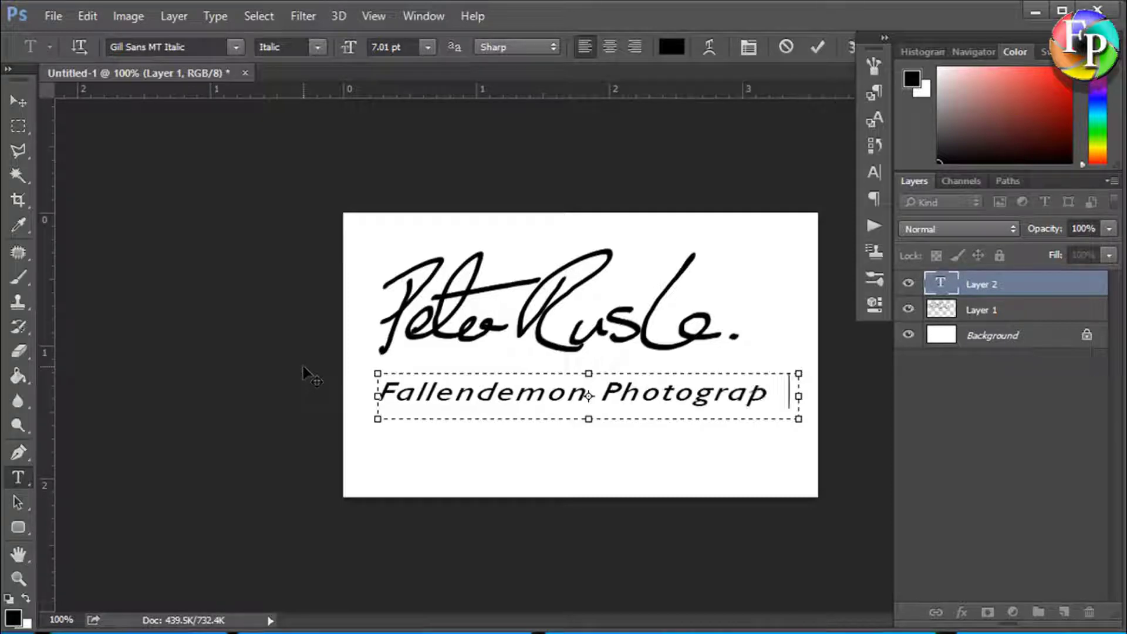
pyautogui.write('hy')
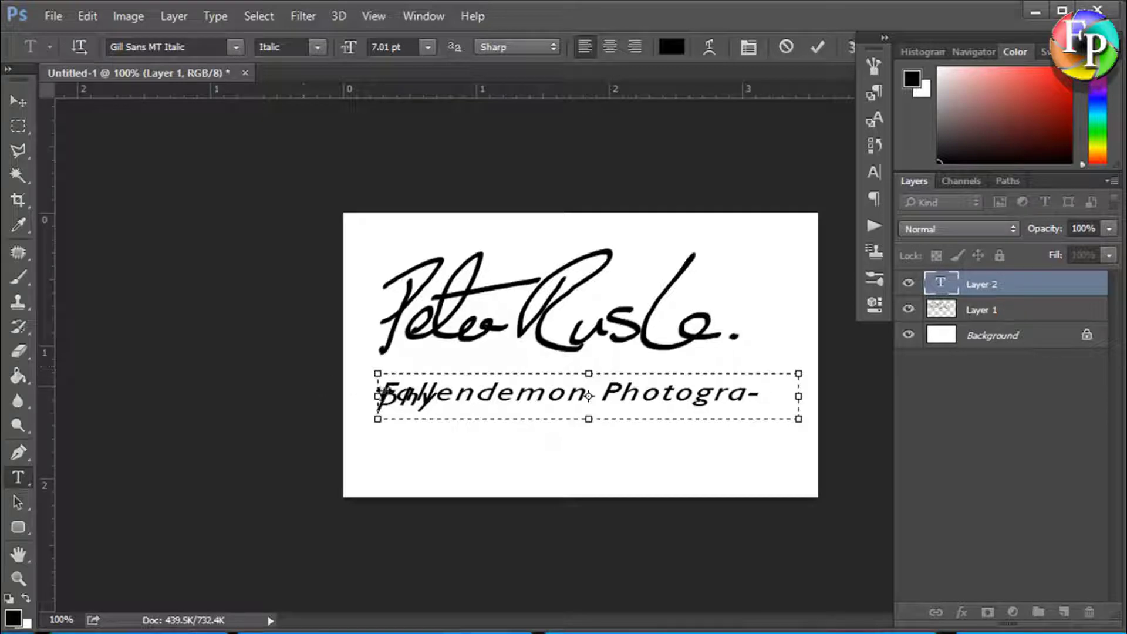
# Widen the text box to the full canvas width and append the © symbol to the text
pyautogui.moveTo(378, 396); pyautogui.dragTo(343, 399)
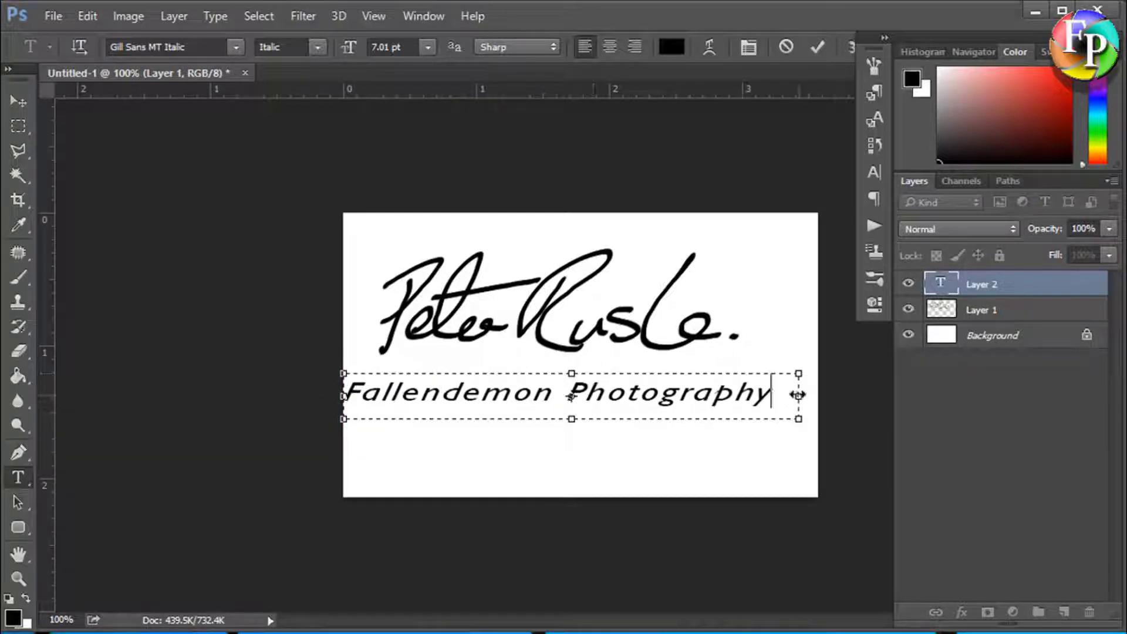
pyautogui.moveTo(800, 398); pyautogui.dragTo(817, 397)
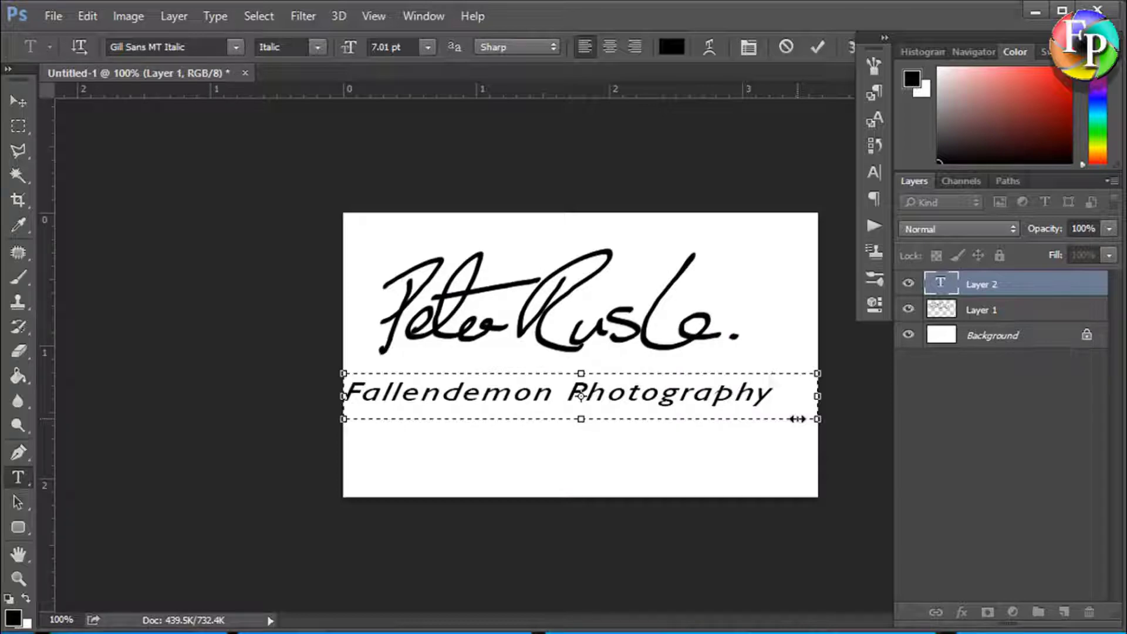
pyautogui.write('©')
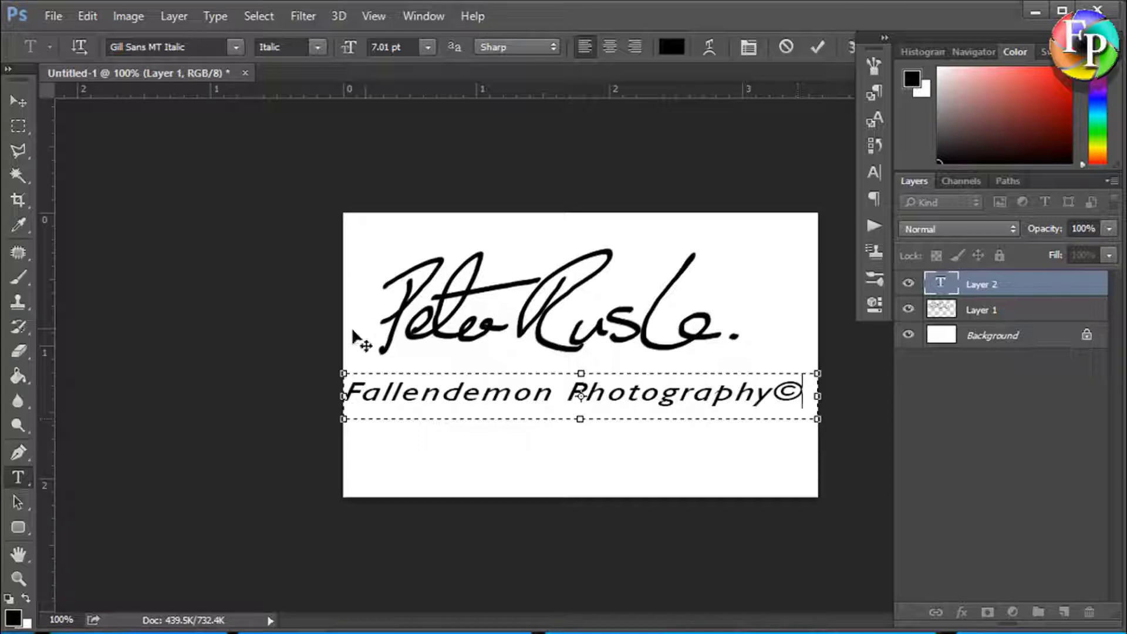
# Select all of the "Fallendemon Photography©" text and open its character settings
pyautogui.click(939, 285)
pyautogui.doubleClick(940, 285)
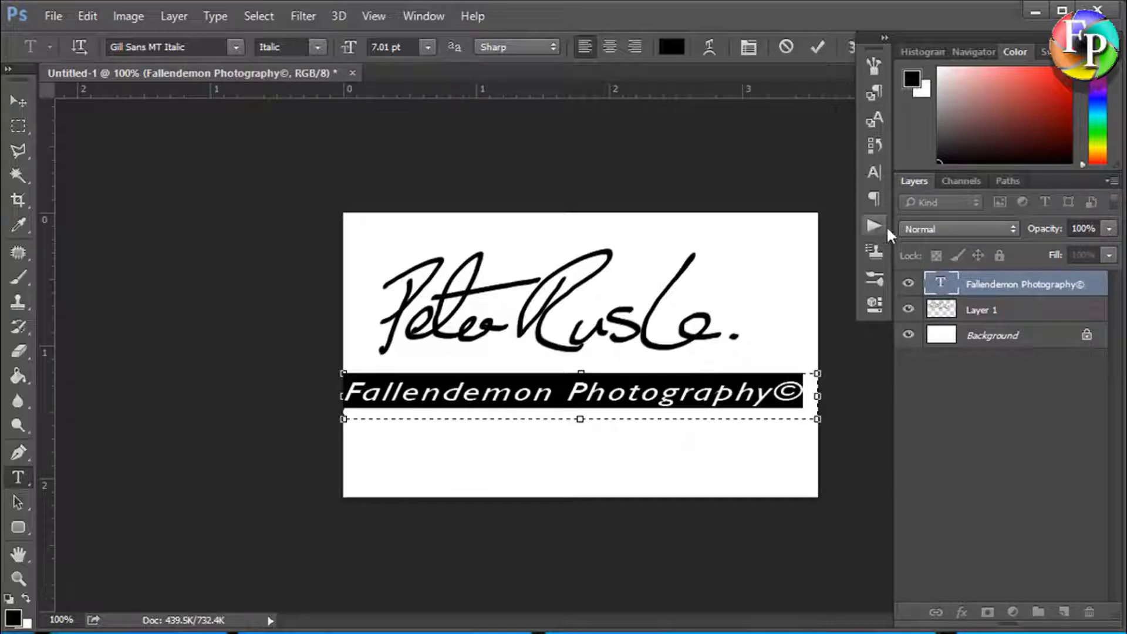
pyautogui.click(874, 171)
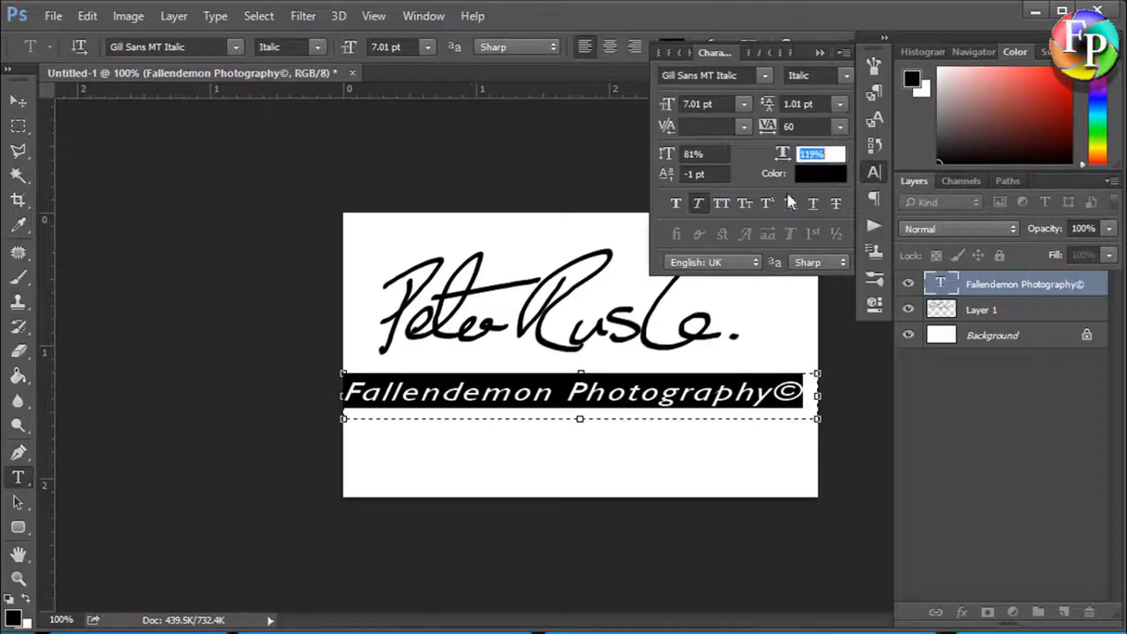
# Try red, blue and crimson colours on the selected text, and restore black (000000)
pyautogui.click(816, 173)
pyautogui.click(798, 278)
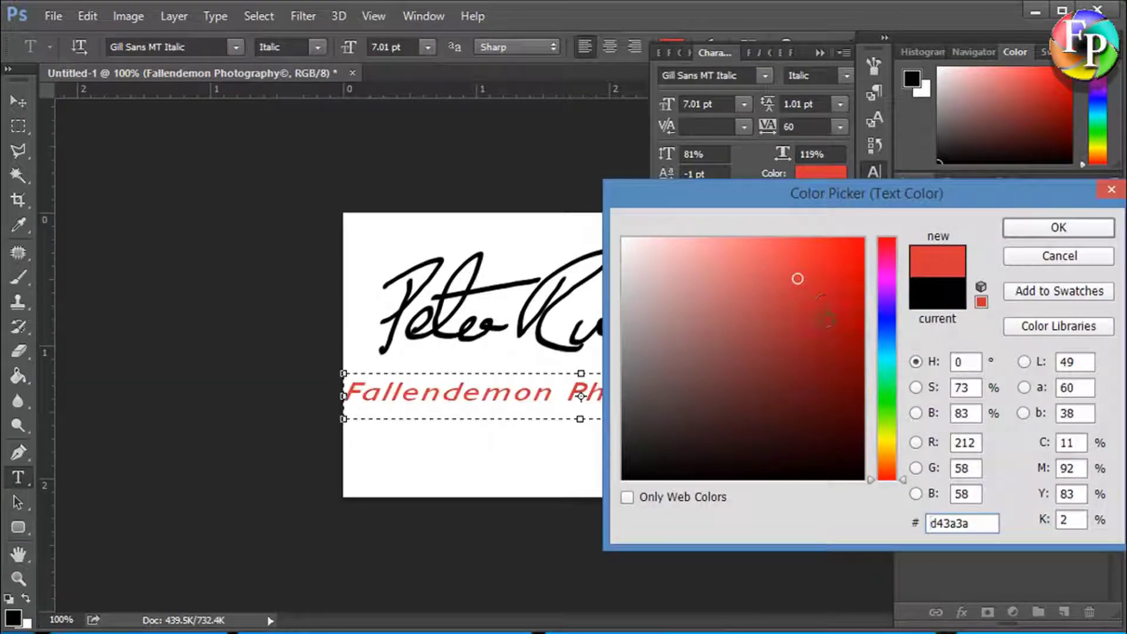
pyautogui.click(884, 331)
pyautogui.click(775, 361)
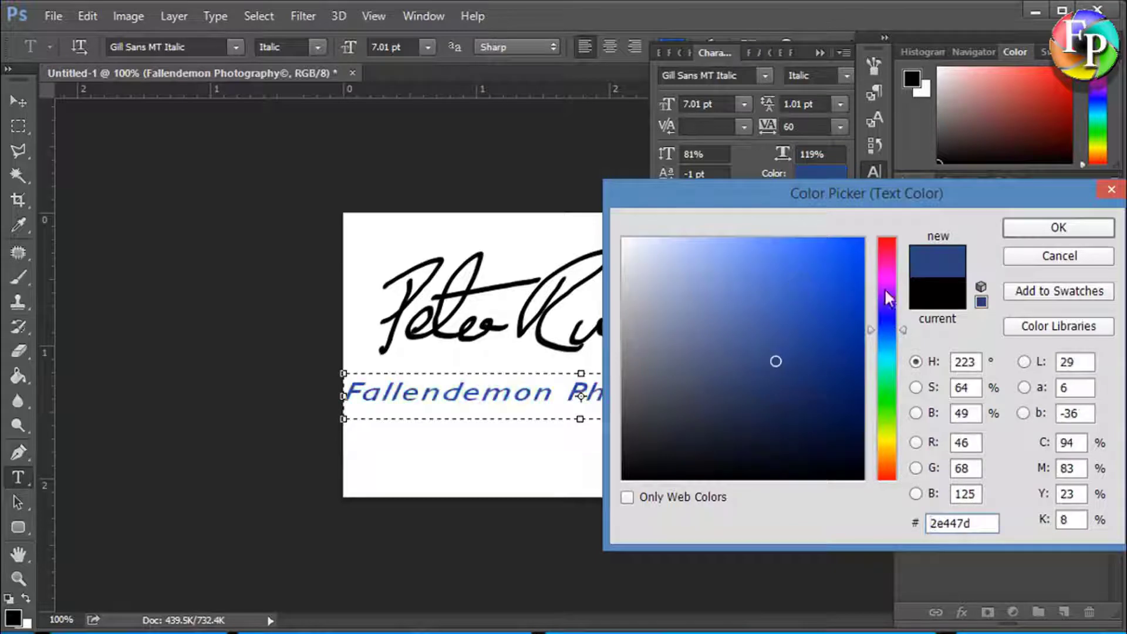
pyautogui.click(887, 250)
pyautogui.click(810, 410)
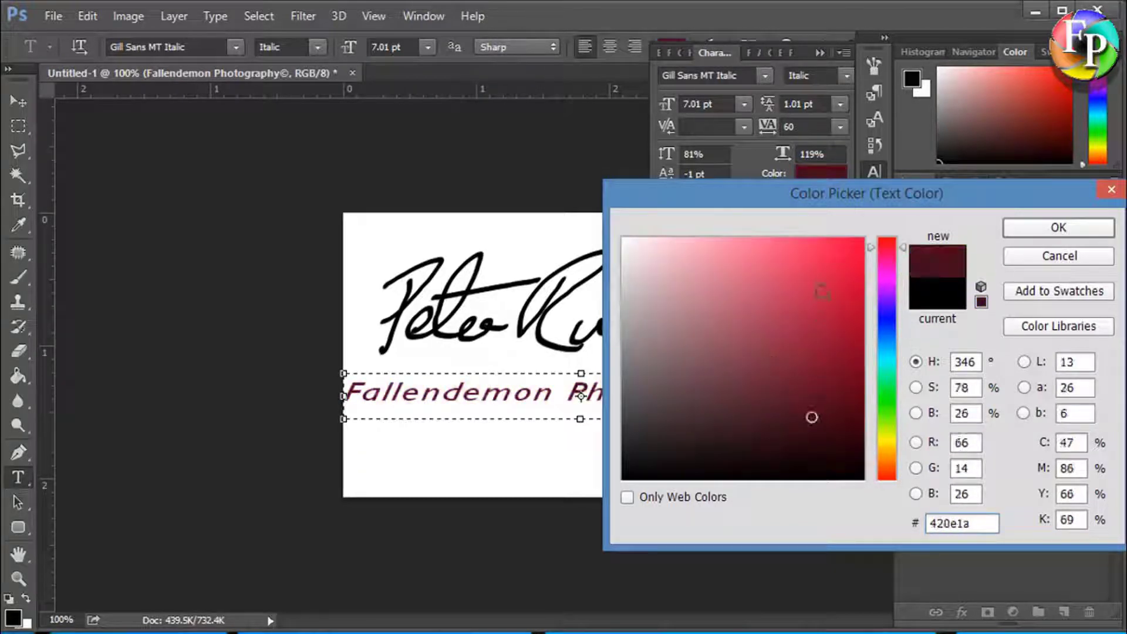
pyautogui.click(820, 290)
pyautogui.click(951, 290)
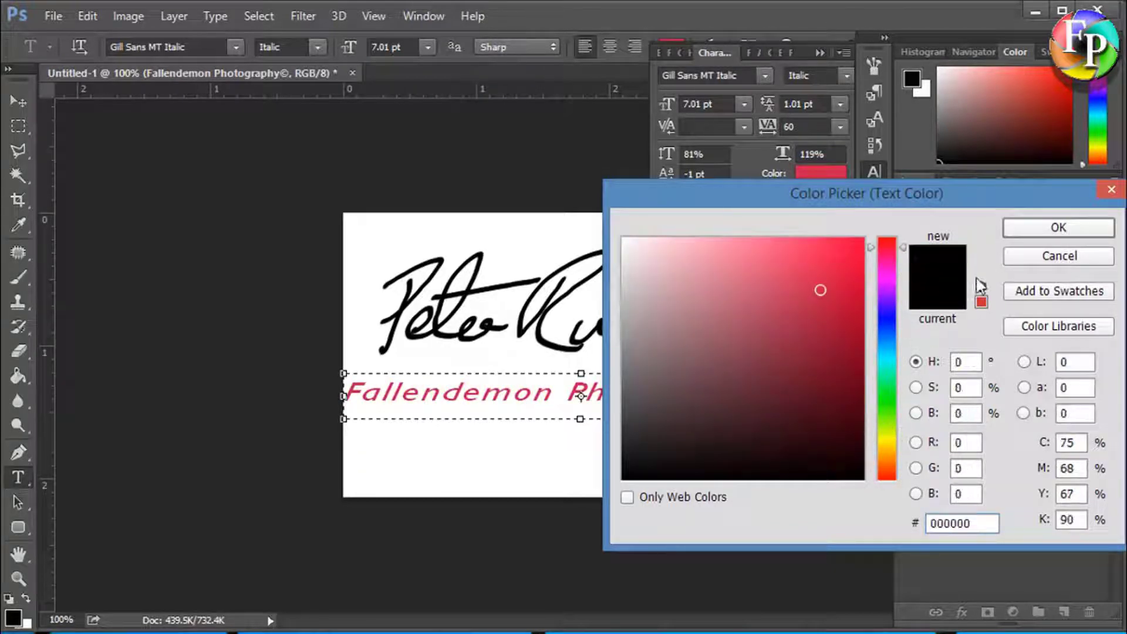
pyautogui.click(1033, 231)
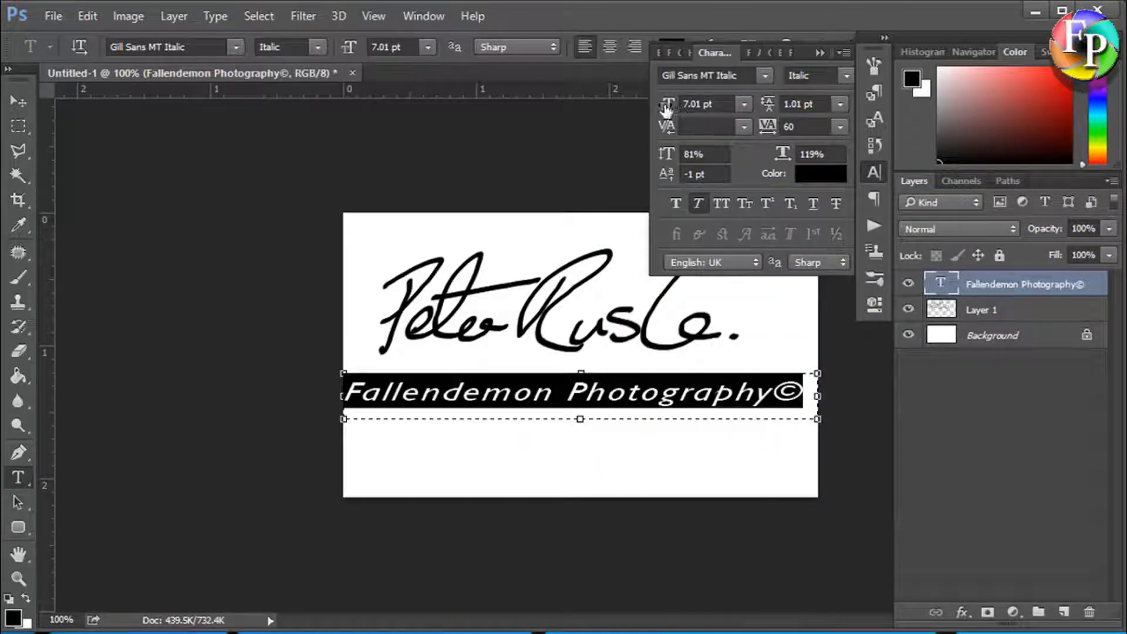
# Try enlarging the selected text to 9.01 pt and look through the preset font sizes
pyautogui.moveTo(670, 110); pyautogui.dragTo(671, 111)
pyautogui.click(744, 104)
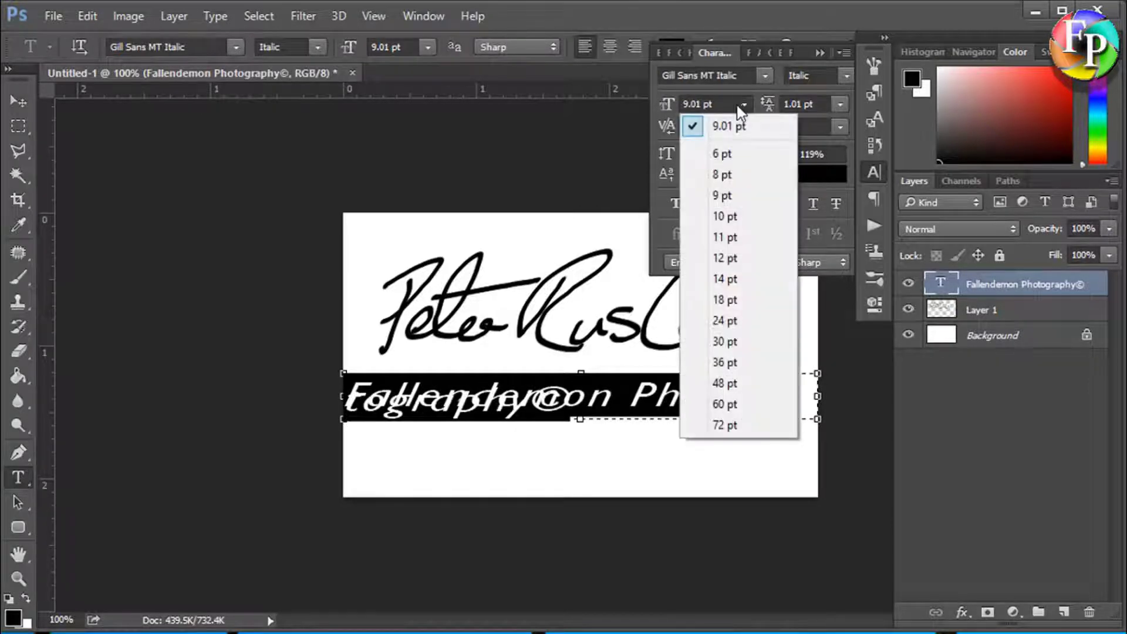
pyautogui.click(670, 110)
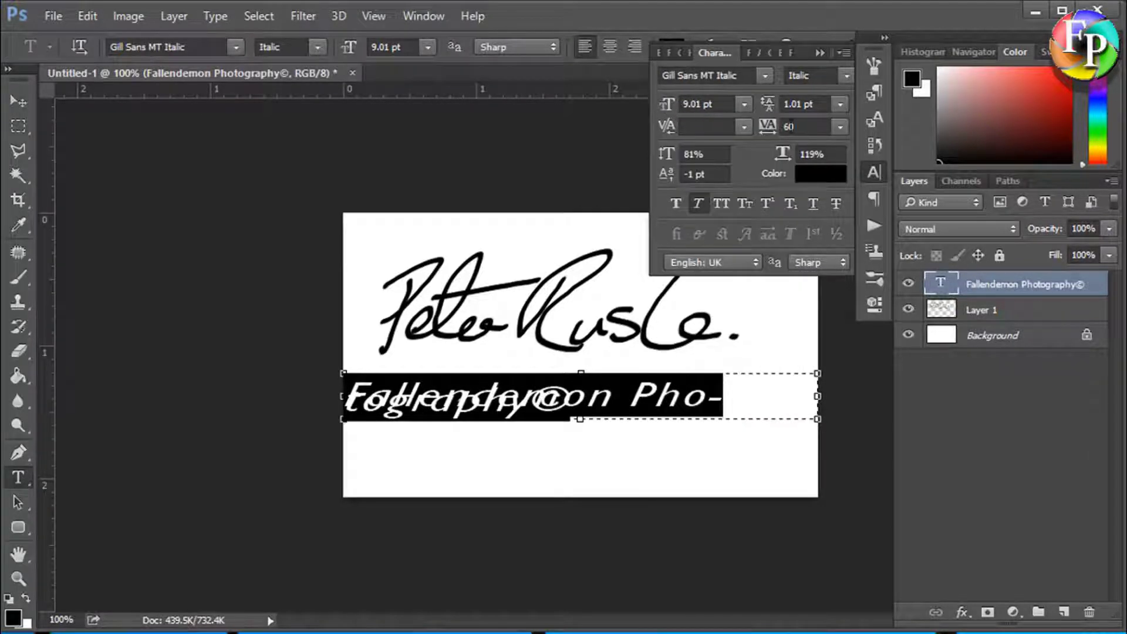
pyautogui.moveTo(674, 111); pyautogui.dragTo(662, 109)
# Set the font size of the "Fallendemon Photography©" text to 7 pt
pyautogui.moveTo(664, 107); pyautogui.dragTo(703, 104)
pyautogui.write('71')
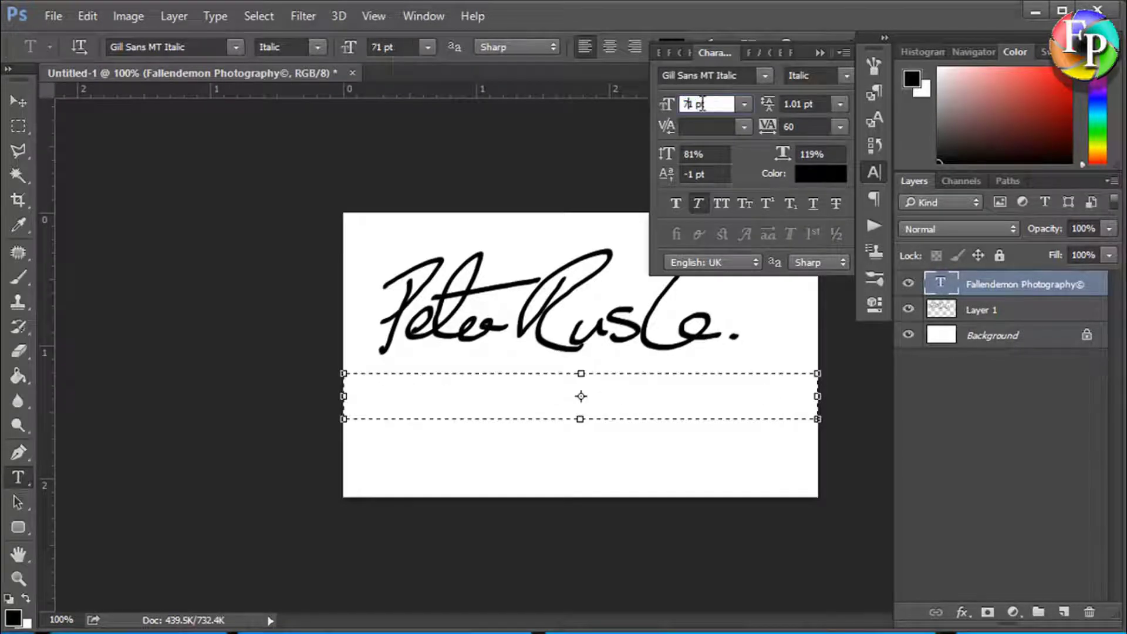
pyautogui.press('Right')
pyautogui.press('BackSpace')
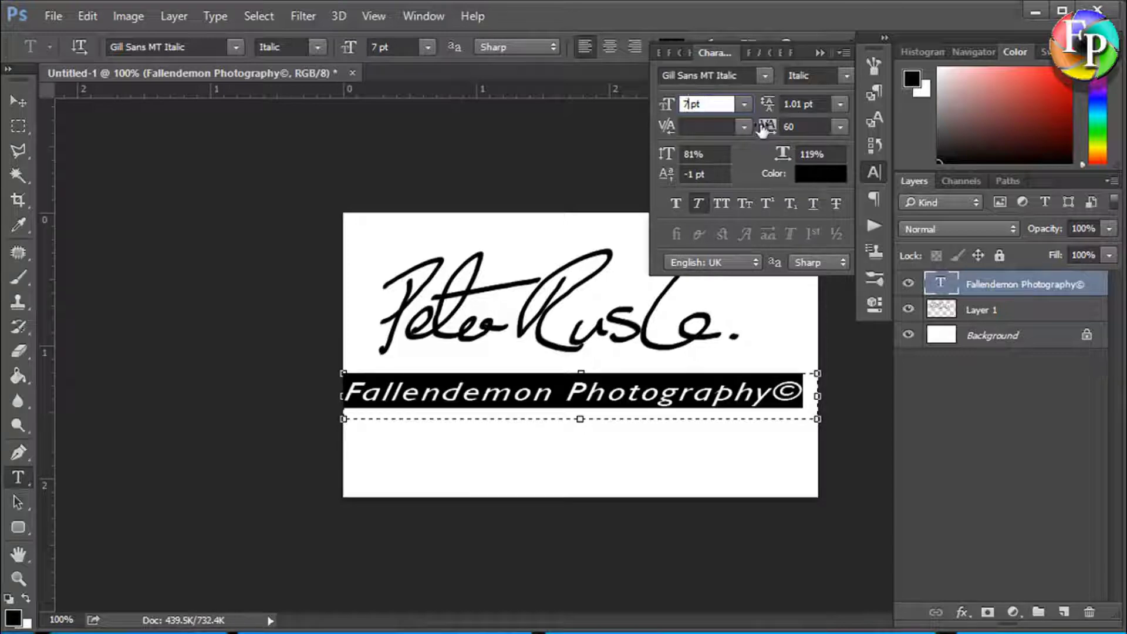
pyautogui.press('Return')
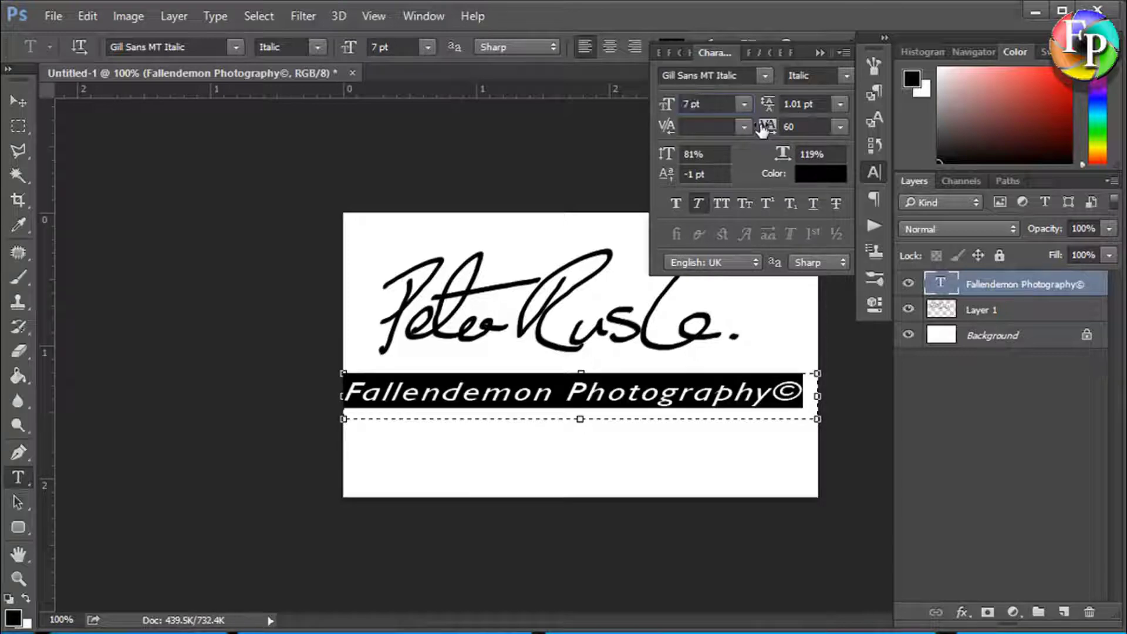
# Commit the text edit and move the Layer 1 signature down and left, just above the start of the text line
pyautogui.click(820, 53)
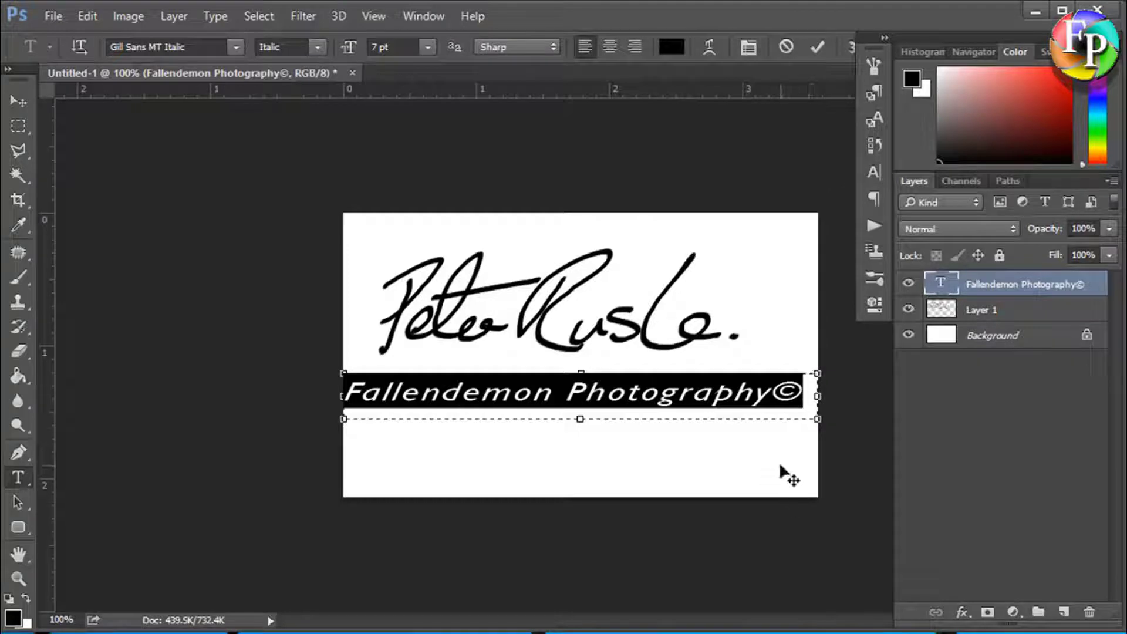
pyautogui.click(1047, 285)
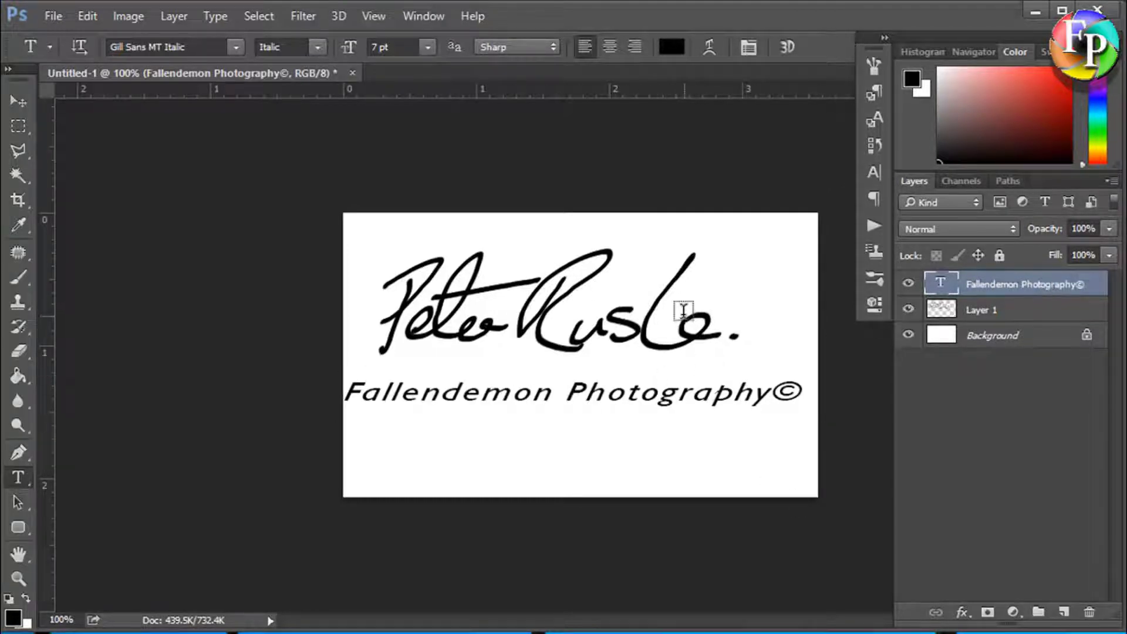
pyautogui.click(1002, 310)
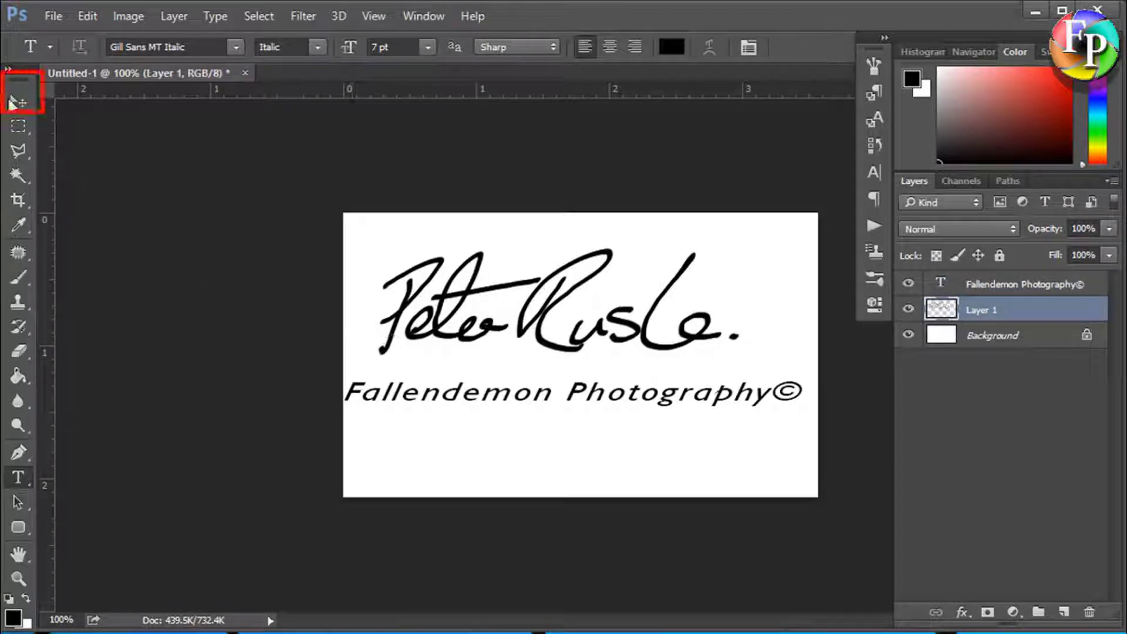
pyautogui.click(19, 101)
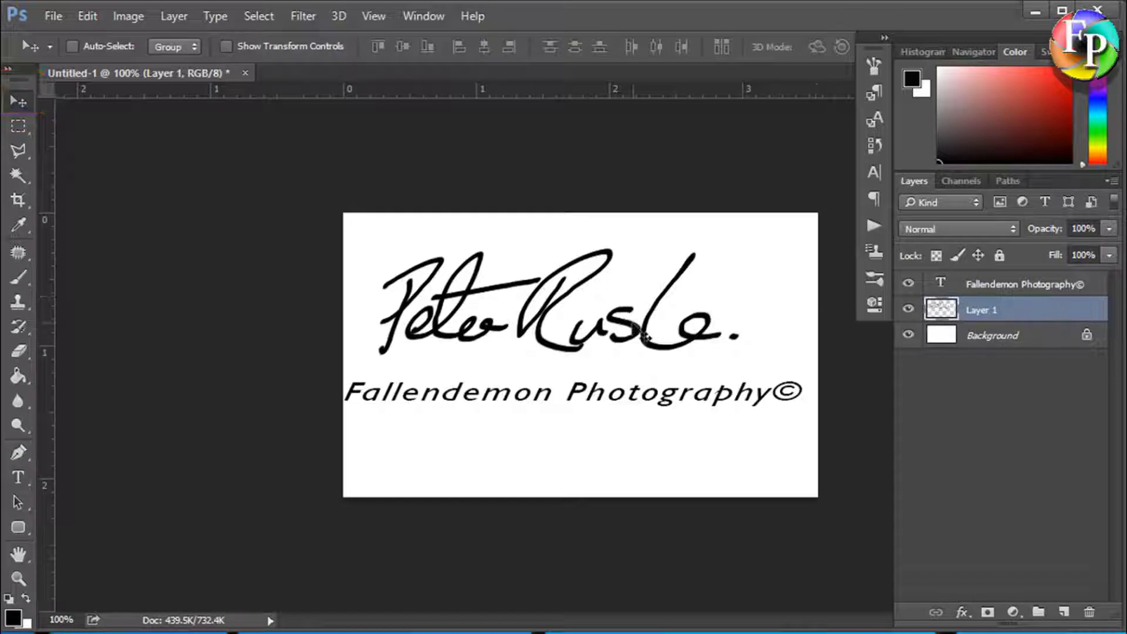
pyautogui.moveTo(642, 339); pyautogui.dragTo(604, 343)
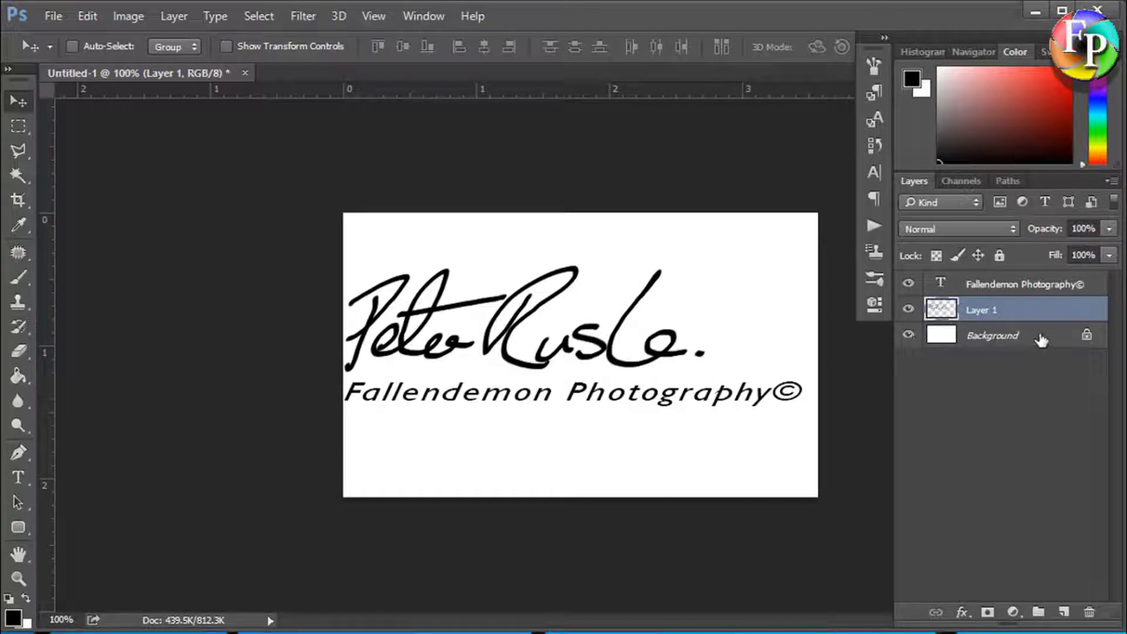
# Delete the white Background layer so the signature and text sit on transparency
pyautogui.click(1040, 337)
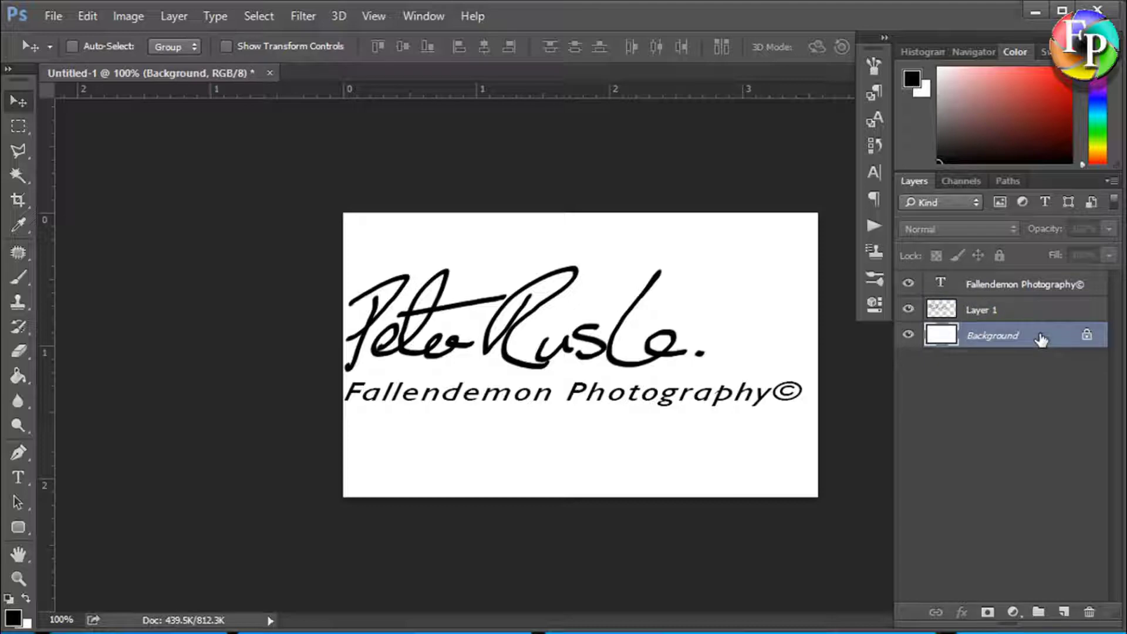
pyautogui.moveTo(1041, 339); pyautogui.dragTo(1089, 612)
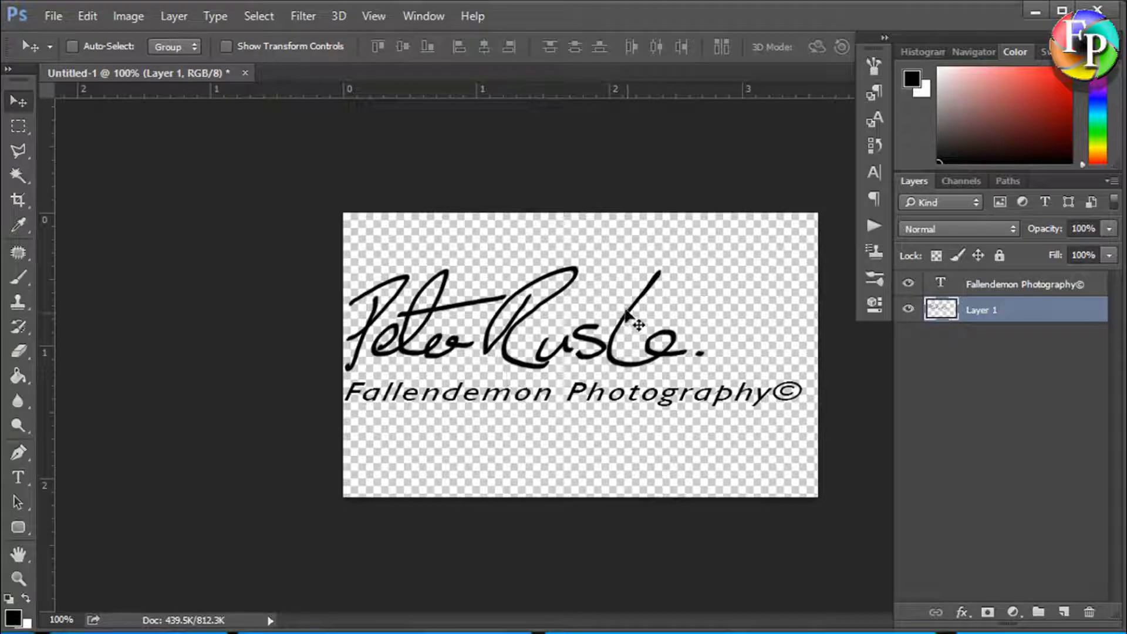
# Start saving a copy of the document, and create and open a new folder named Watermark inside Pictures
pyautogui.click(61, 14)
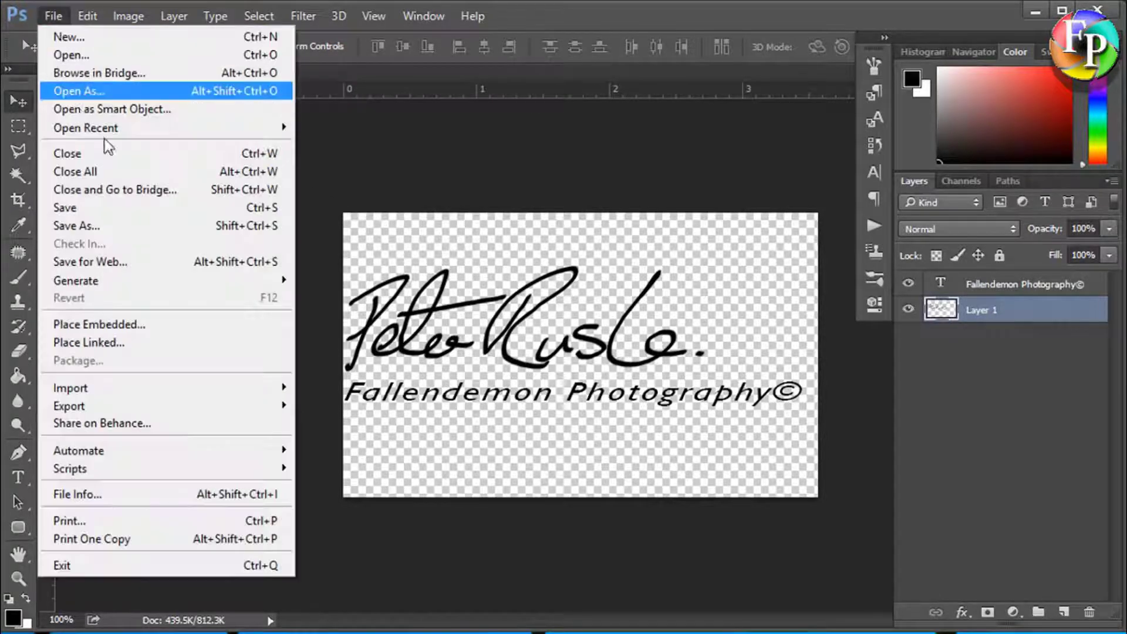
pyautogui.click(155, 228)
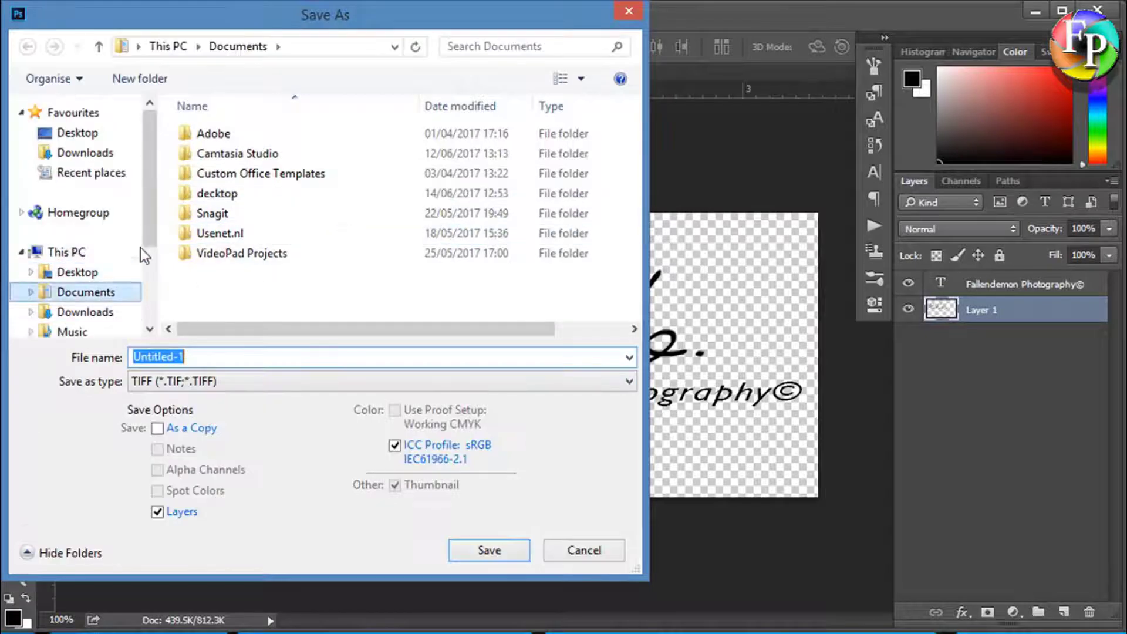
pyautogui.scroll(-2, 152, 249)
pyautogui.click(111, 270)
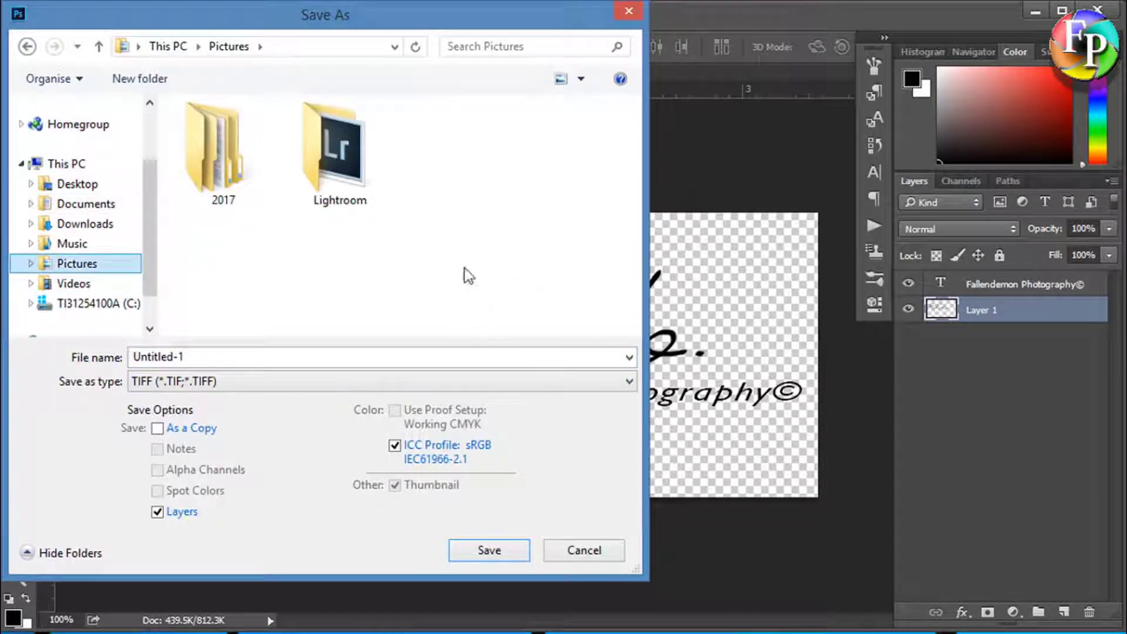
pyautogui.rightClick(457, 242)
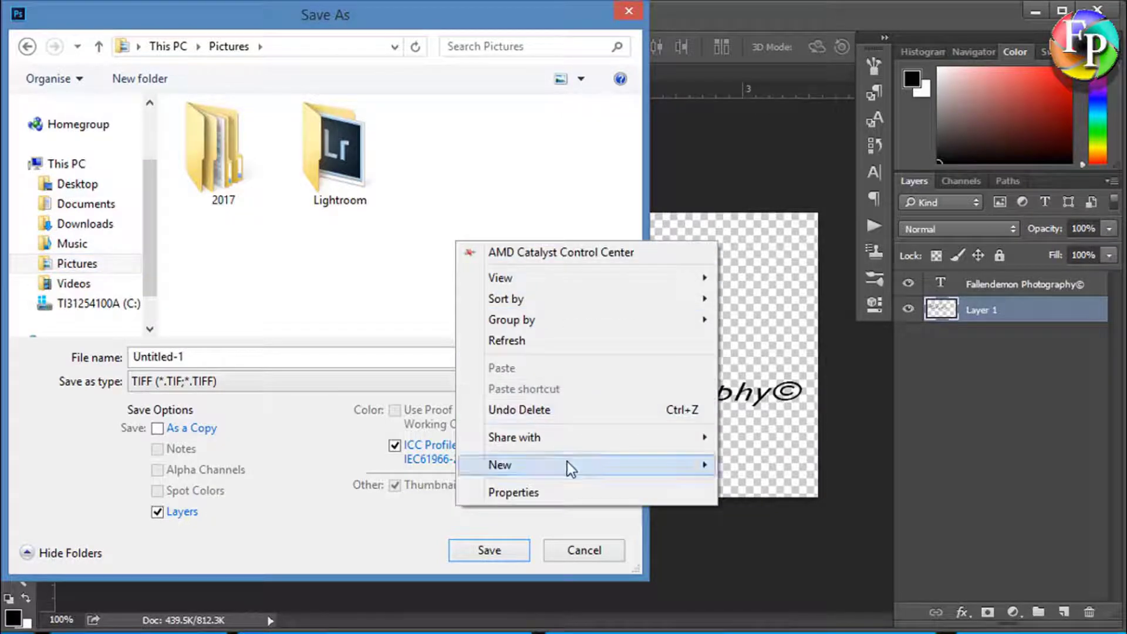
pyautogui.moveTo(593, 464)
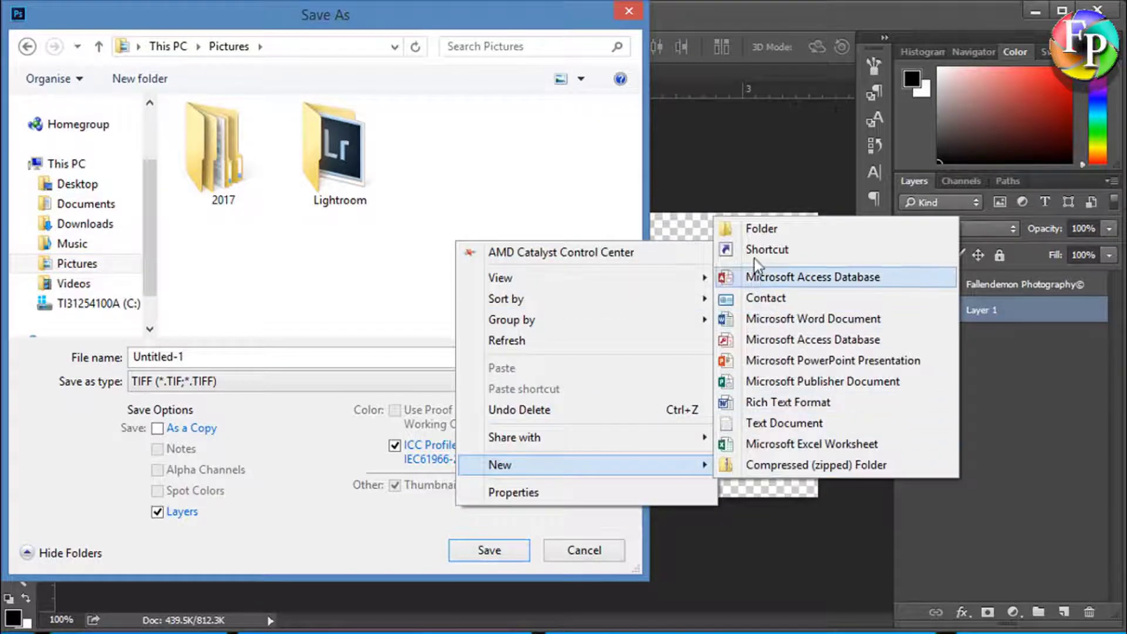
pyautogui.click(757, 229)
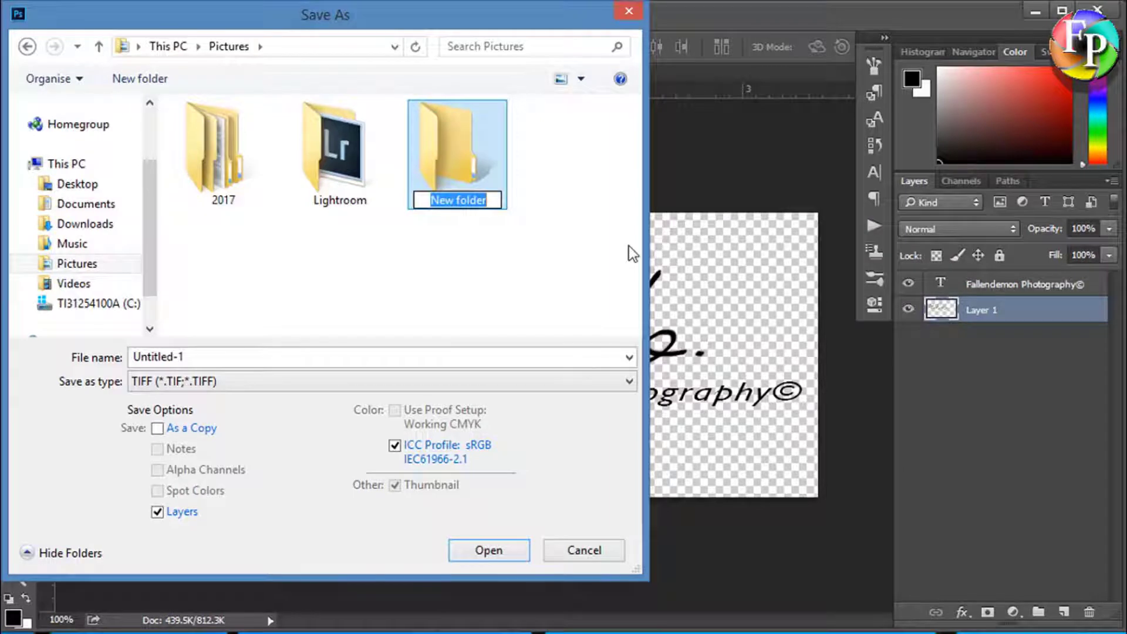
pyautogui.write('Watermark')
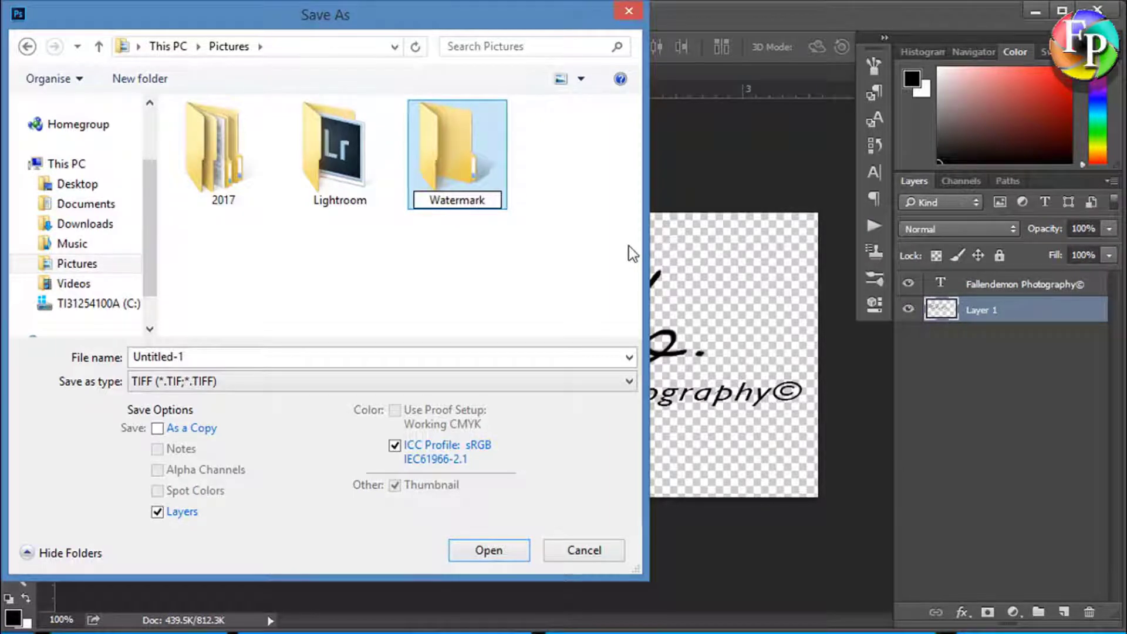
pyautogui.press('Return')
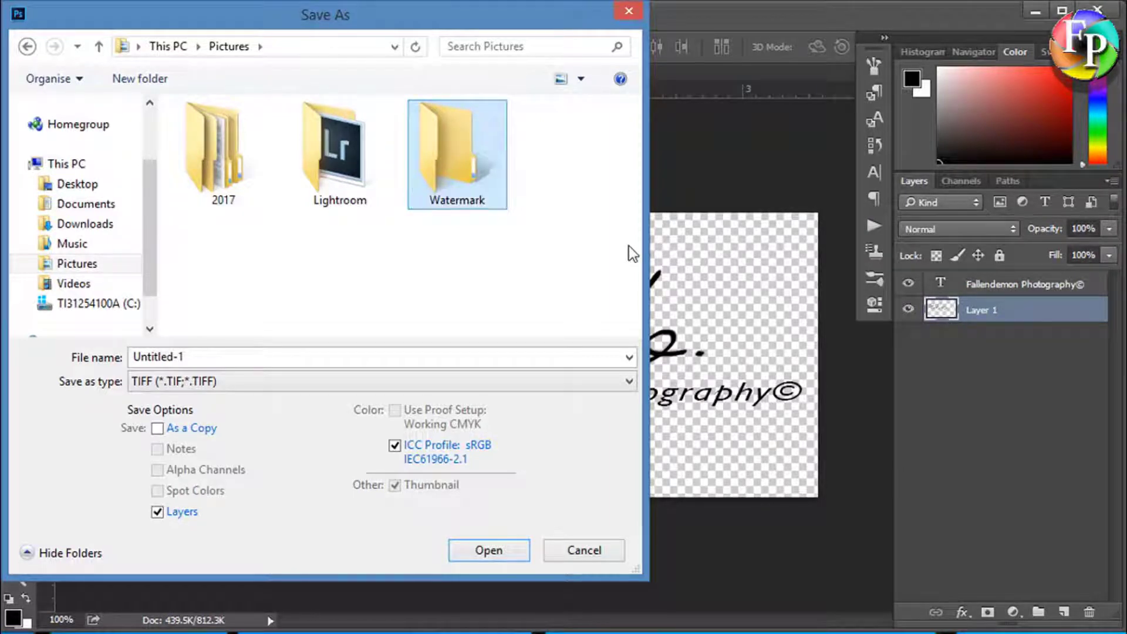
pyautogui.press('Return')
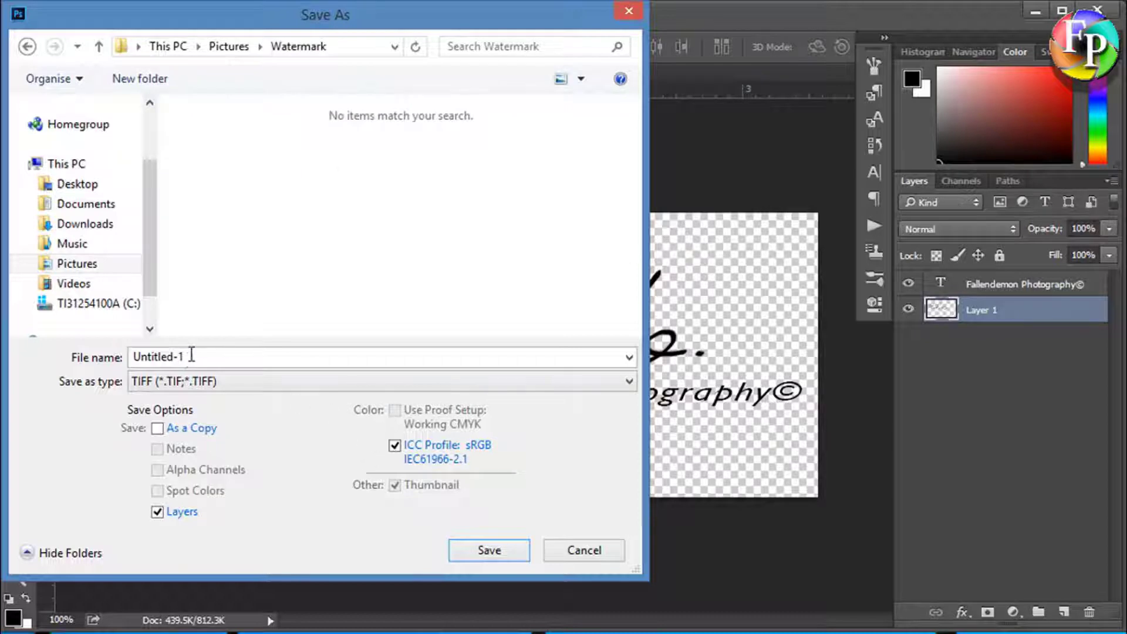
# Save the image as a PNG file named watermark, accepting the default PNG options
pyautogui.moveTo(191, 356); pyautogui.dragTo(149, 353)
pyautogui.write('wa')
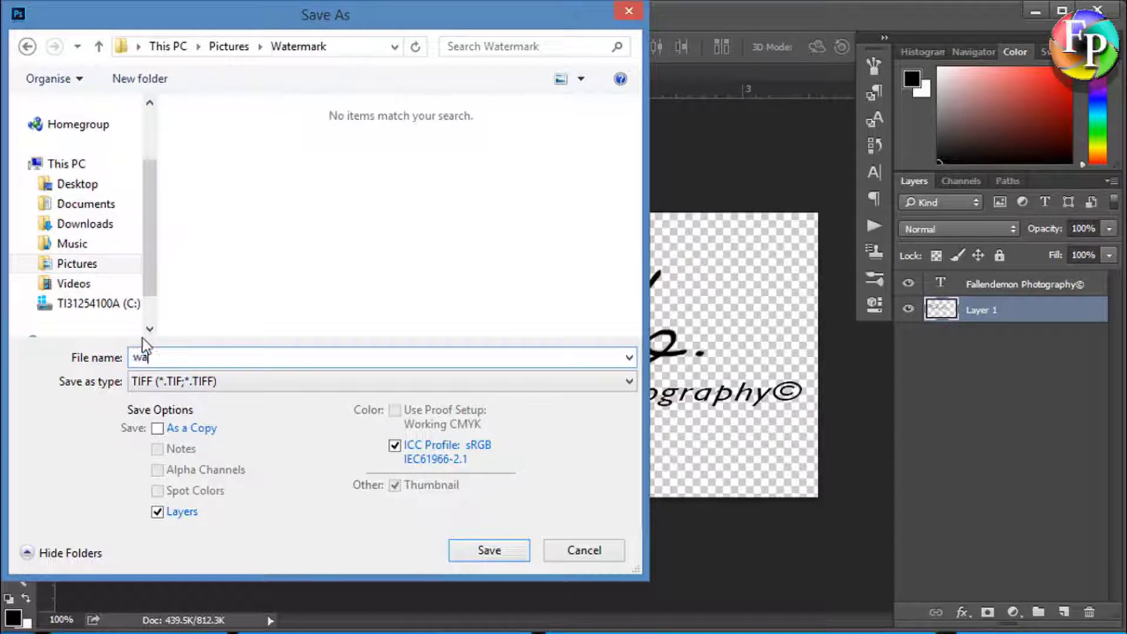
pyautogui.write('termark')
pyautogui.click(630, 383)
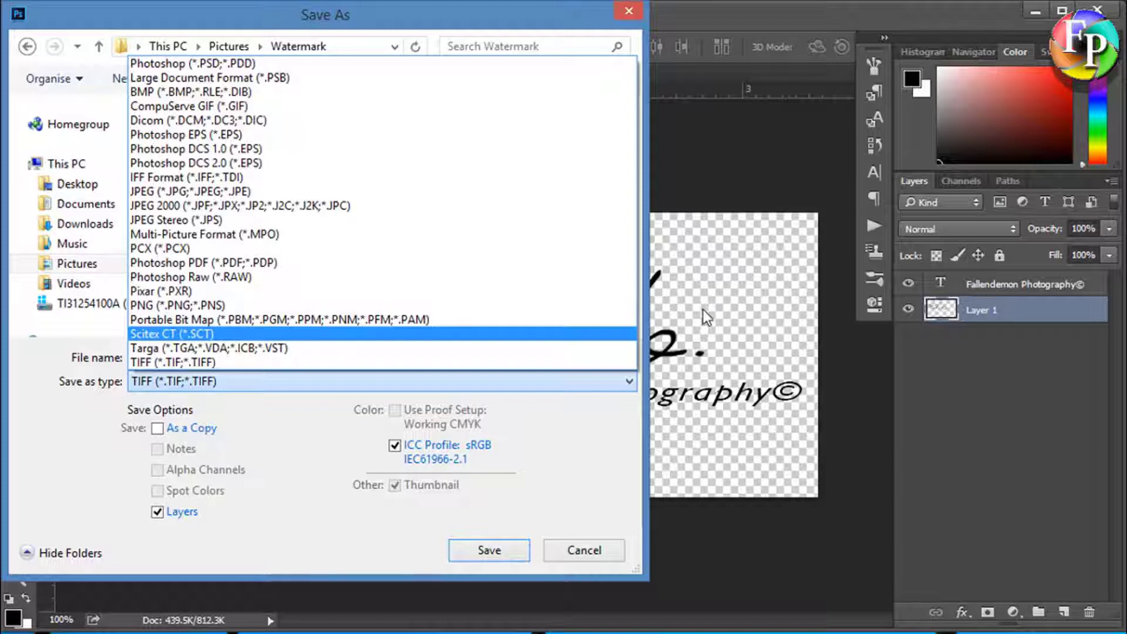
pyautogui.click(388, 305)
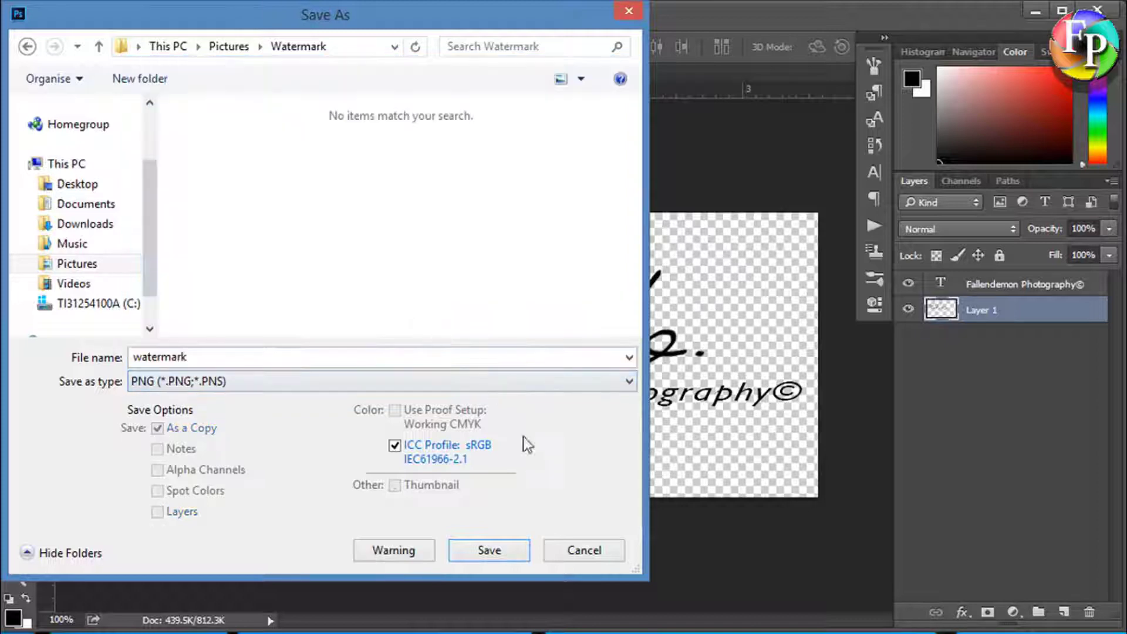
pyautogui.click(474, 551)
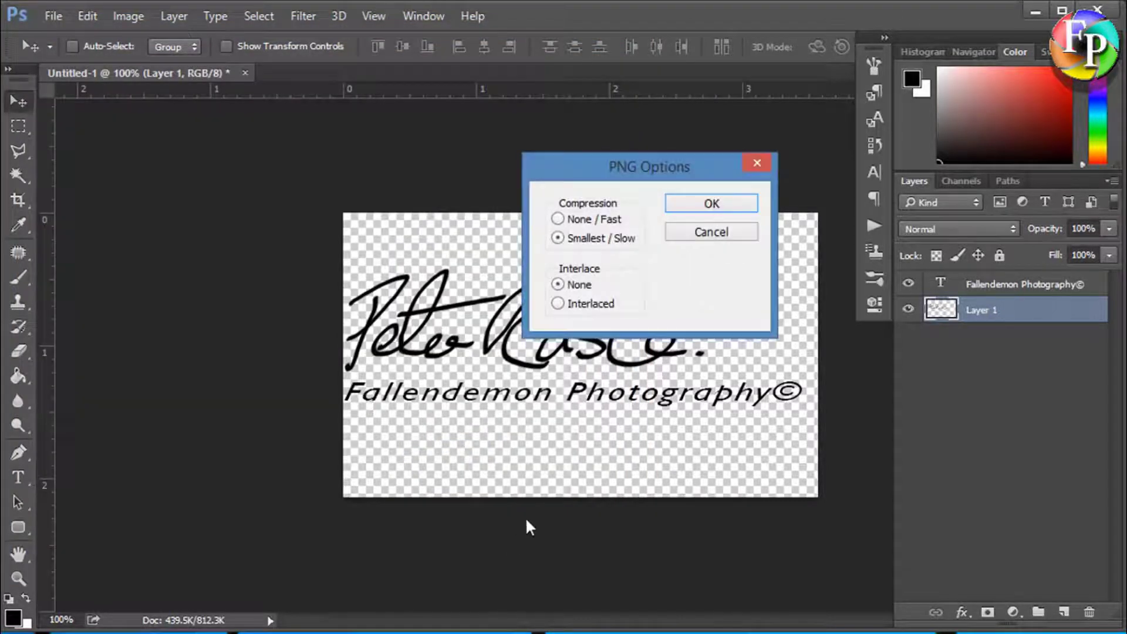
pyautogui.click(710, 205)
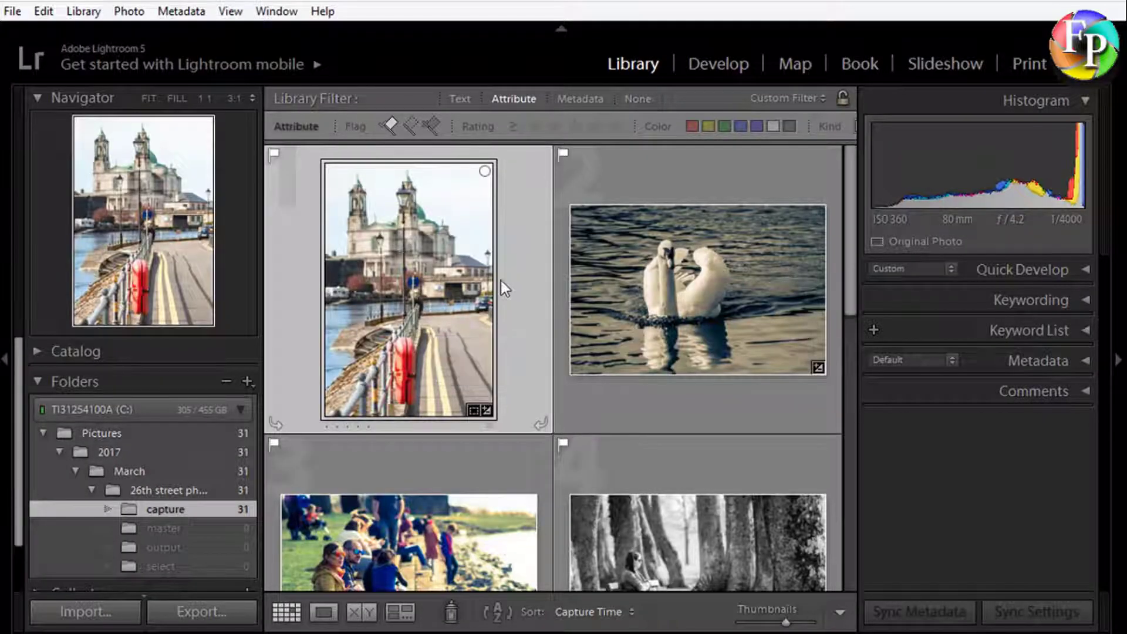
# In Lightroom, start exporting the first photo, of the domed church, and set the JPEG quality to 100
pyautogui.rightClick(402, 301)
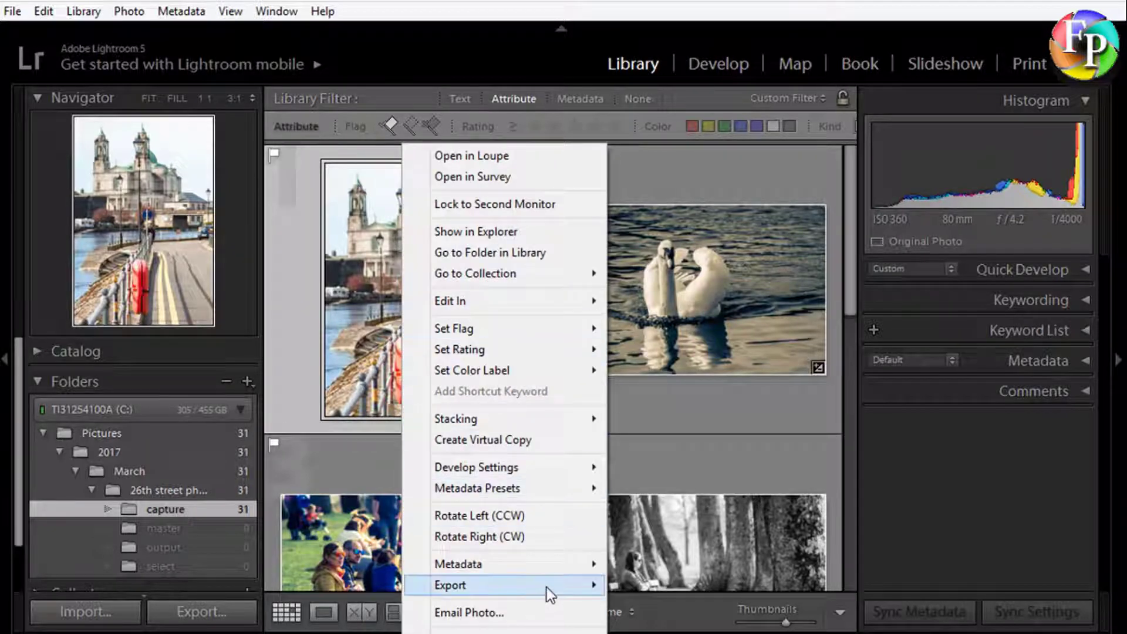
pyautogui.moveTo(547, 586)
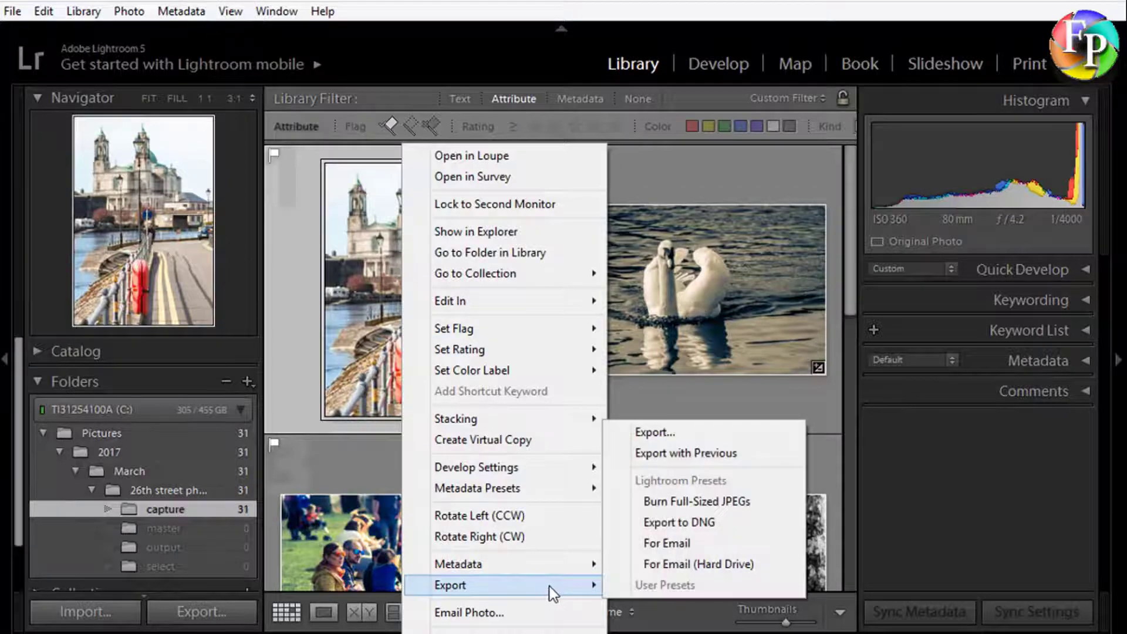
pyautogui.click(657, 435)
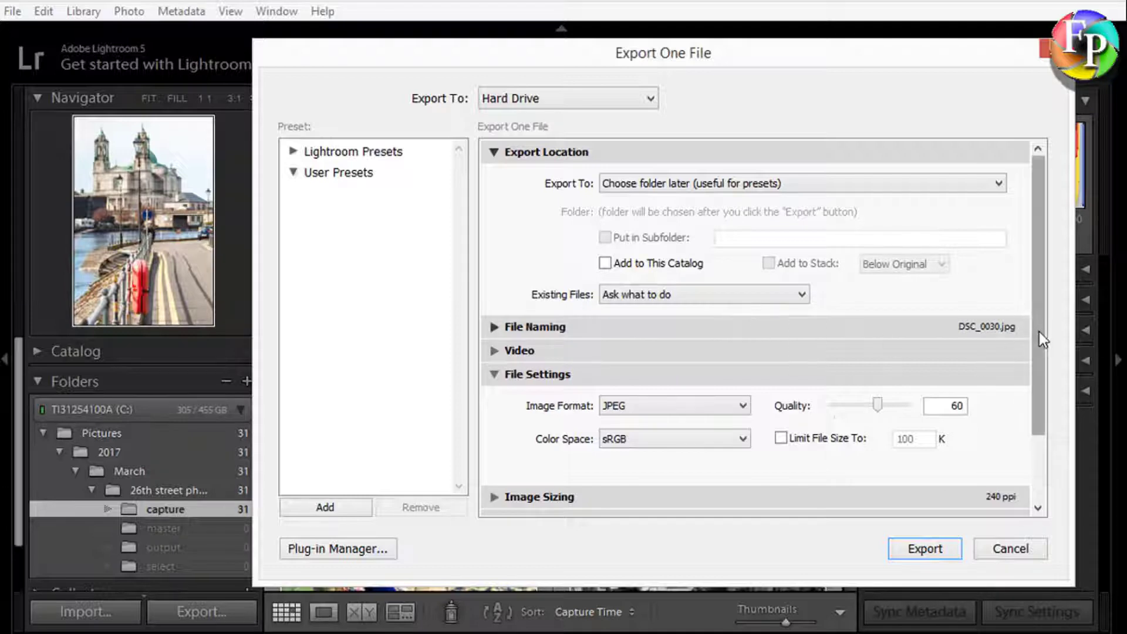
pyautogui.moveTo(1040, 332); pyautogui.dragTo(1027, 372)
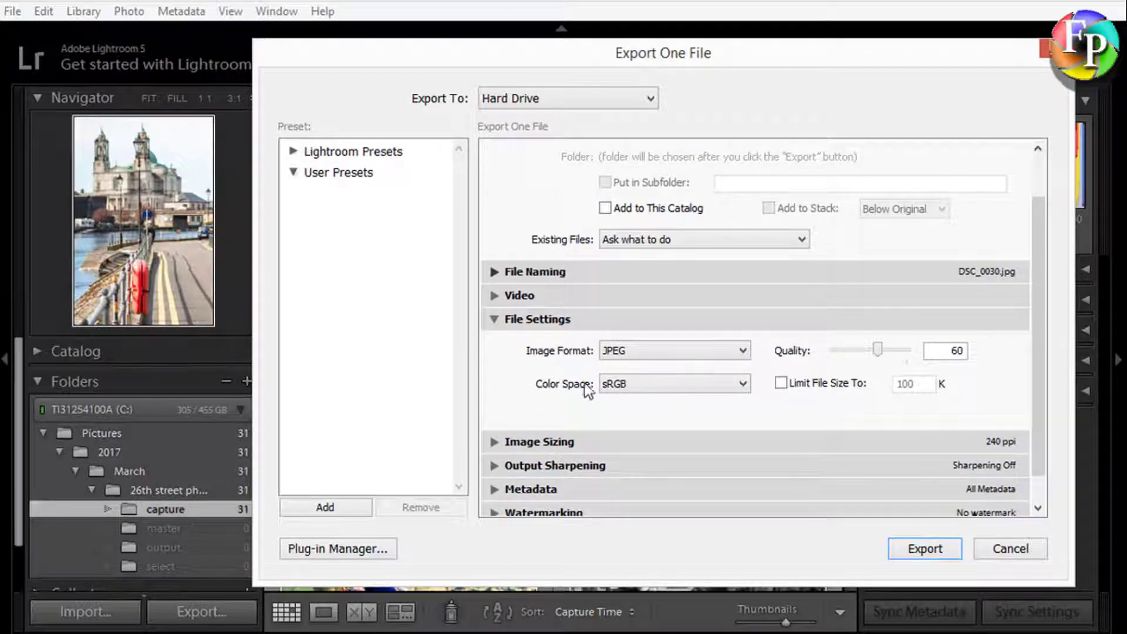
pyautogui.moveTo(880, 351); pyautogui.dragTo(919, 355)
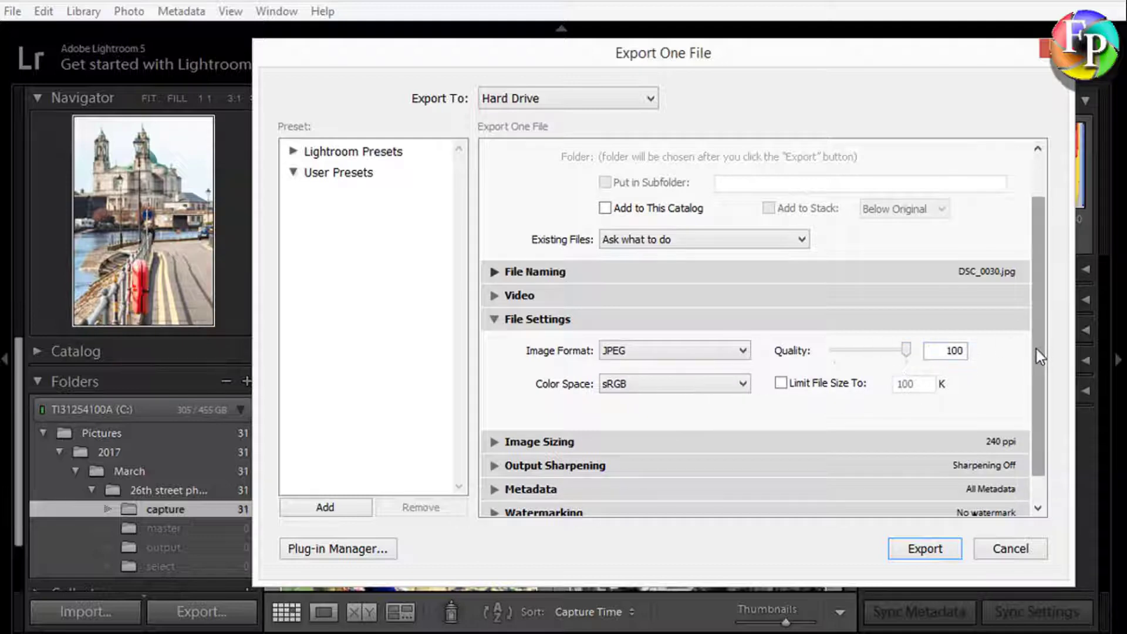
pyautogui.scroll(-2, 1037, 353)
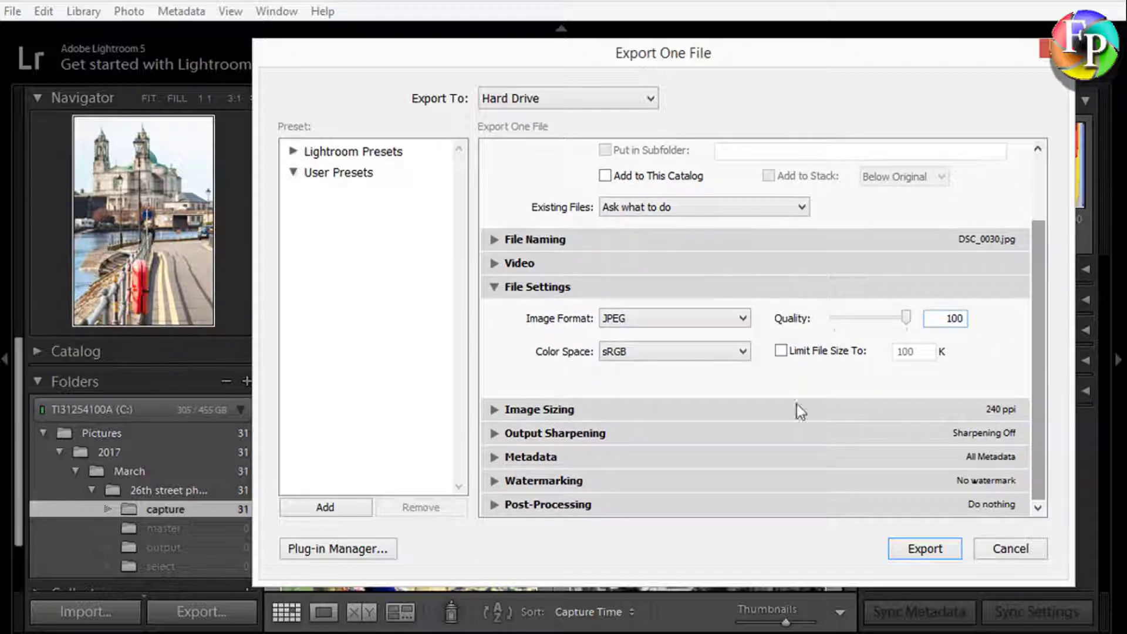
# Export the photo to the output folder inside 26th street photography
pyautogui.click(925, 550)
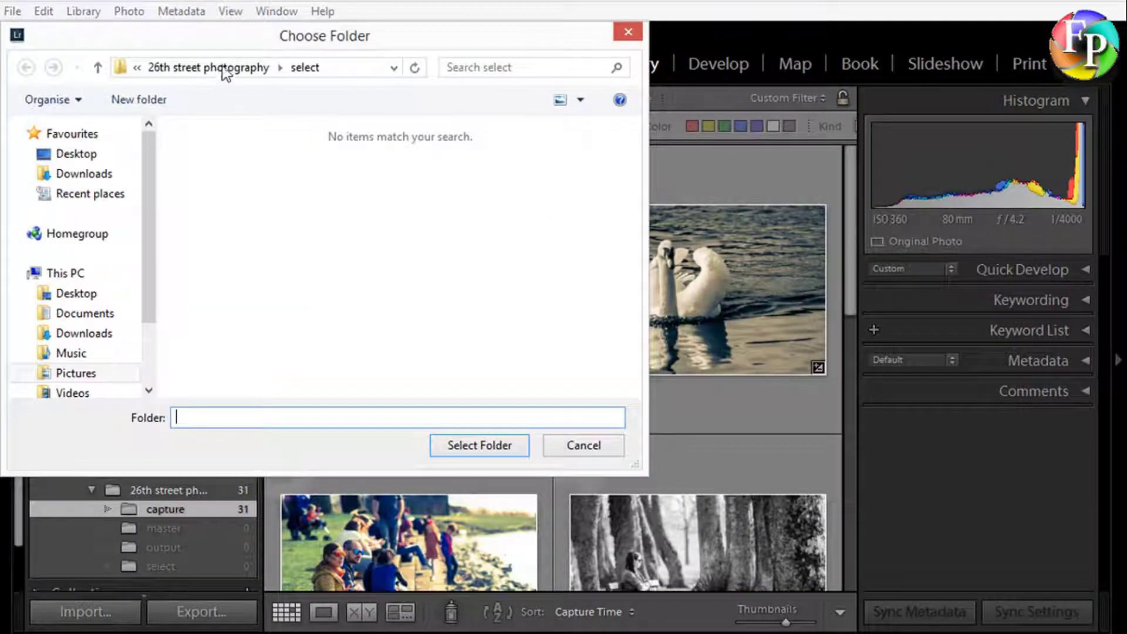
pyautogui.click(216, 68)
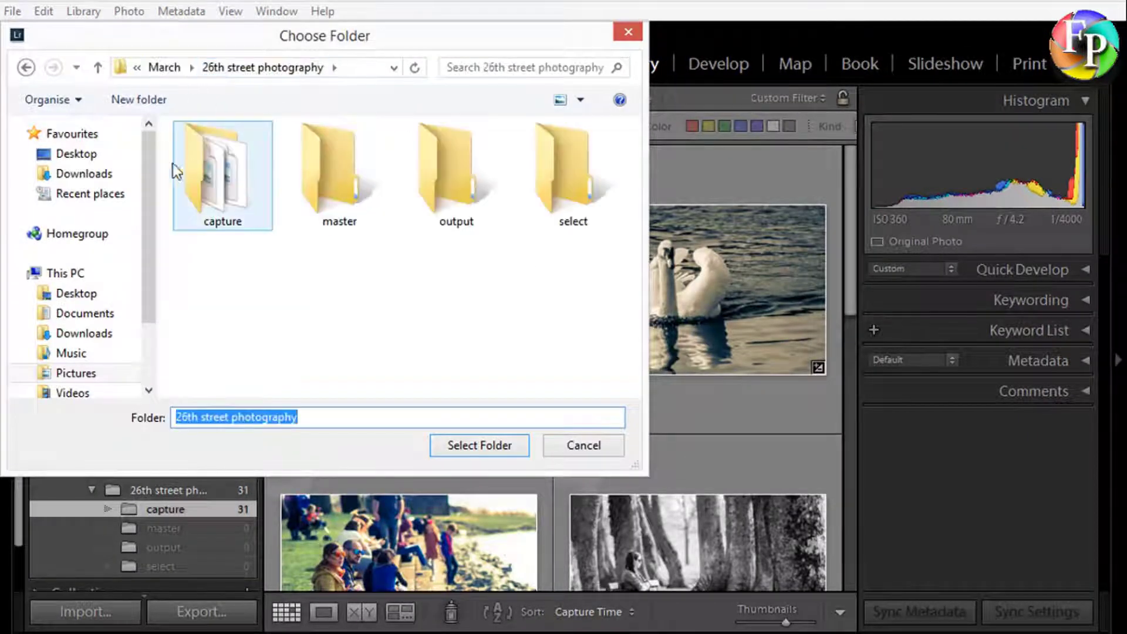
pyautogui.doubleClick(446, 176)
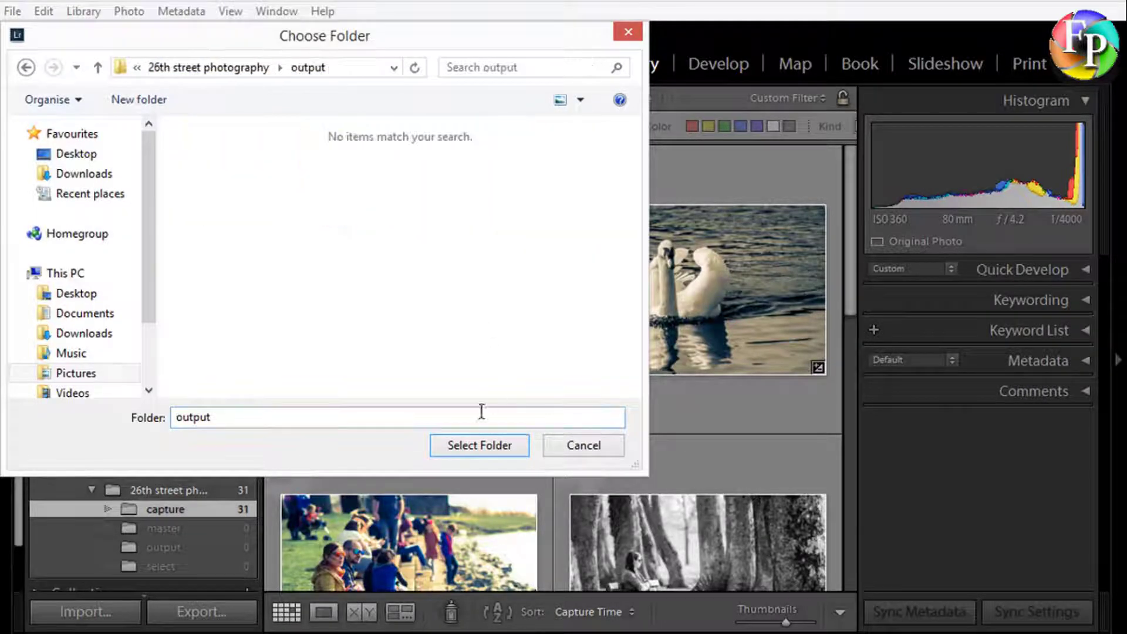
pyautogui.click(463, 446)
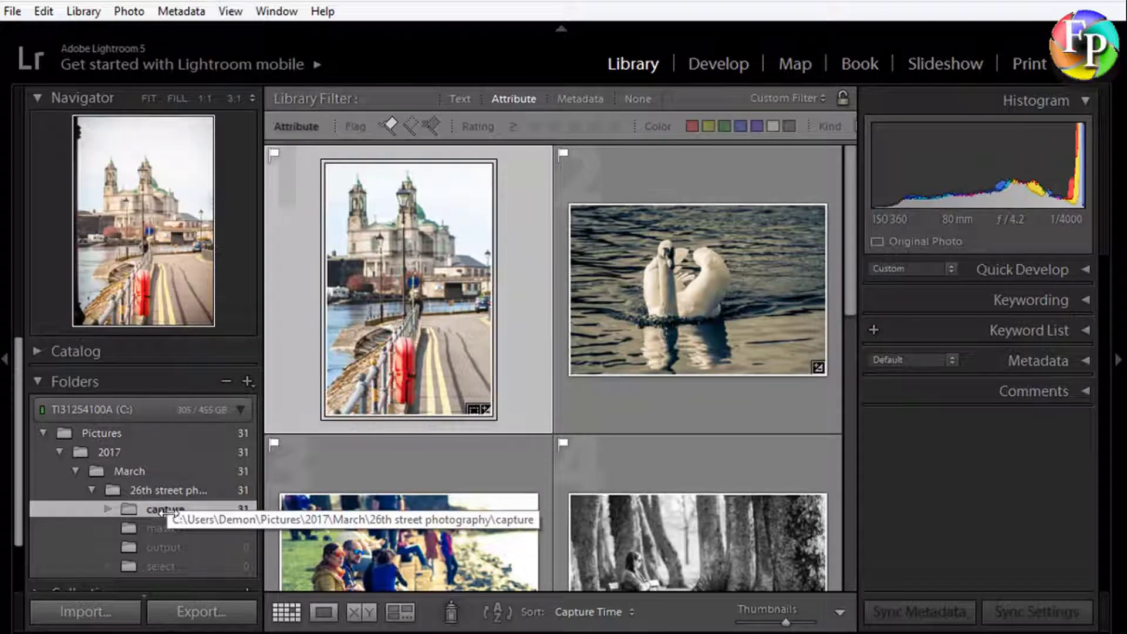
# Synchronize the 26th street photography folder to import the new photo, and open its output folder
pyautogui.rightClick(148, 491)
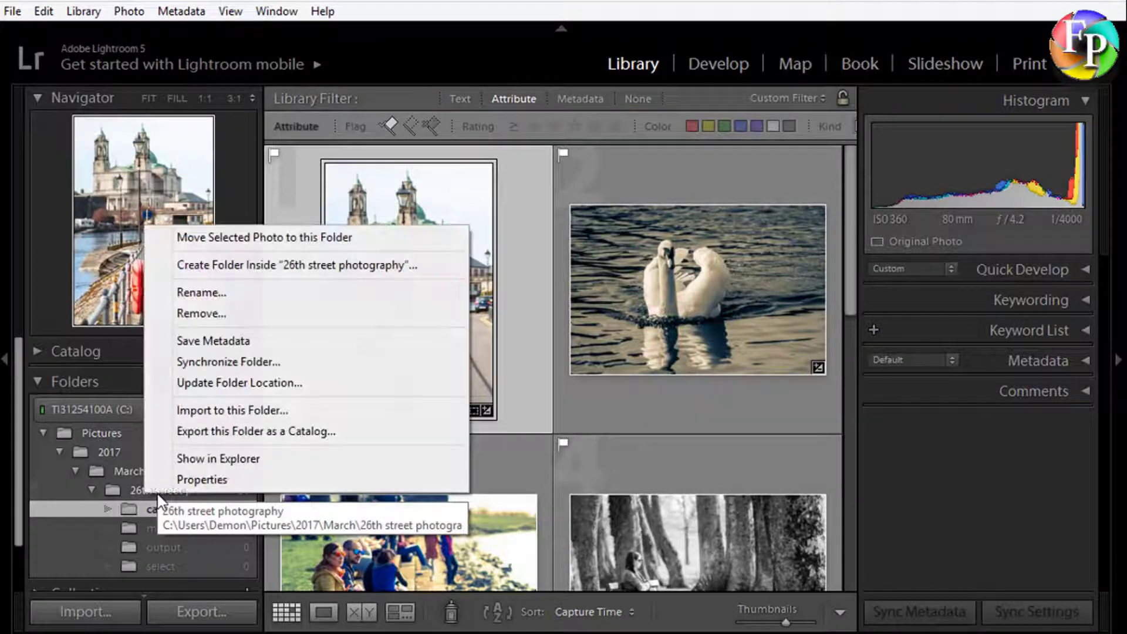
pyautogui.click(262, 361)
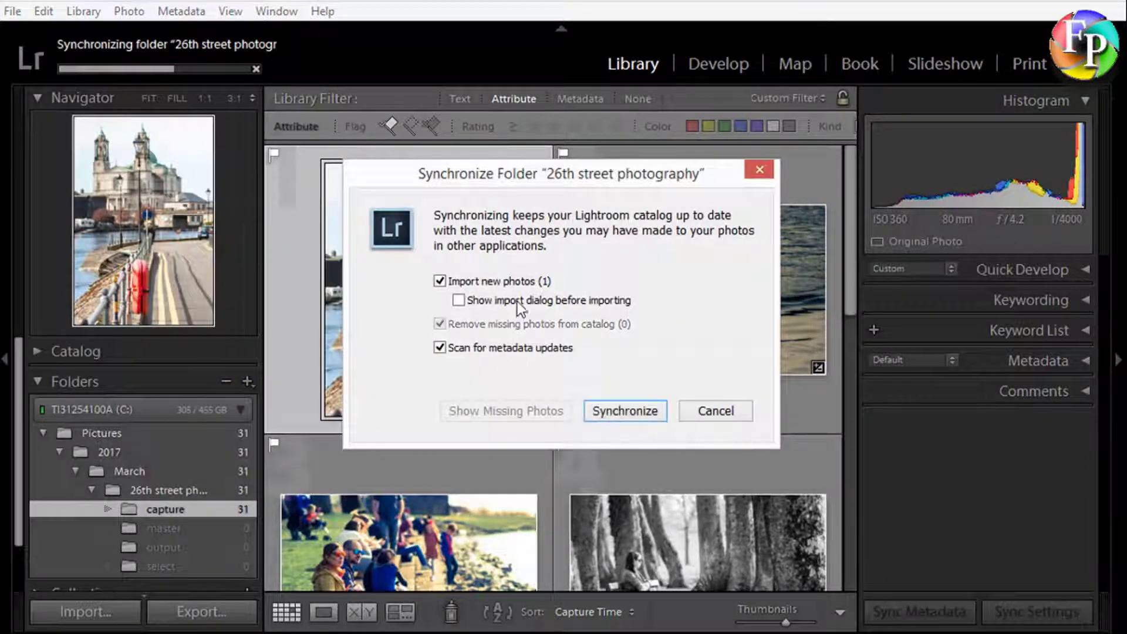
pyautogui.click(630, 410)
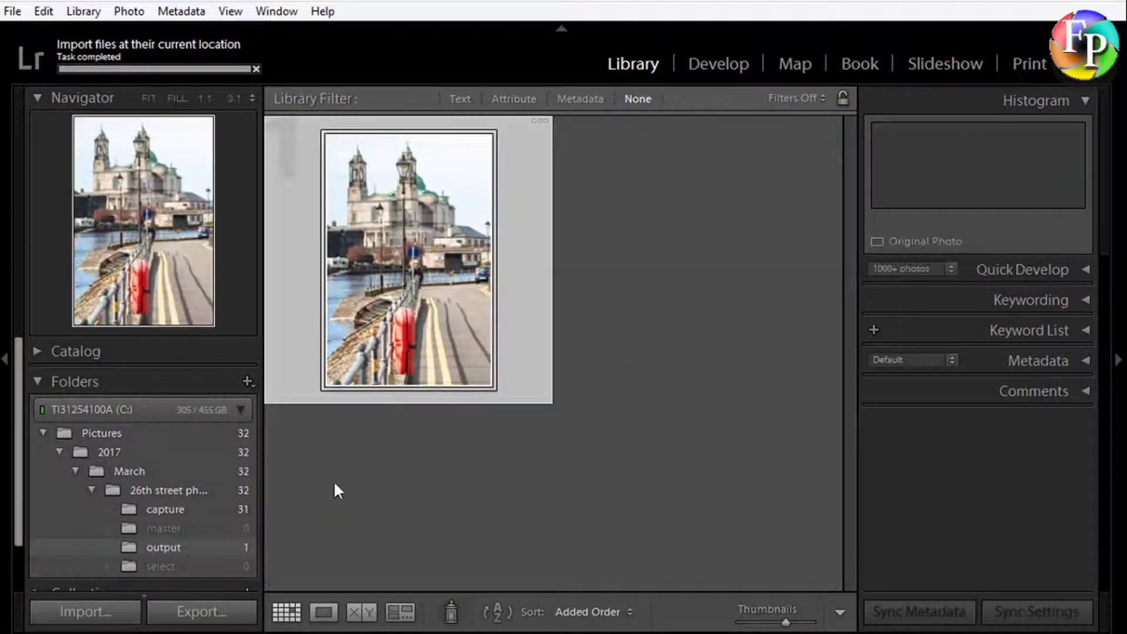
pyautogui.click(166, 547)
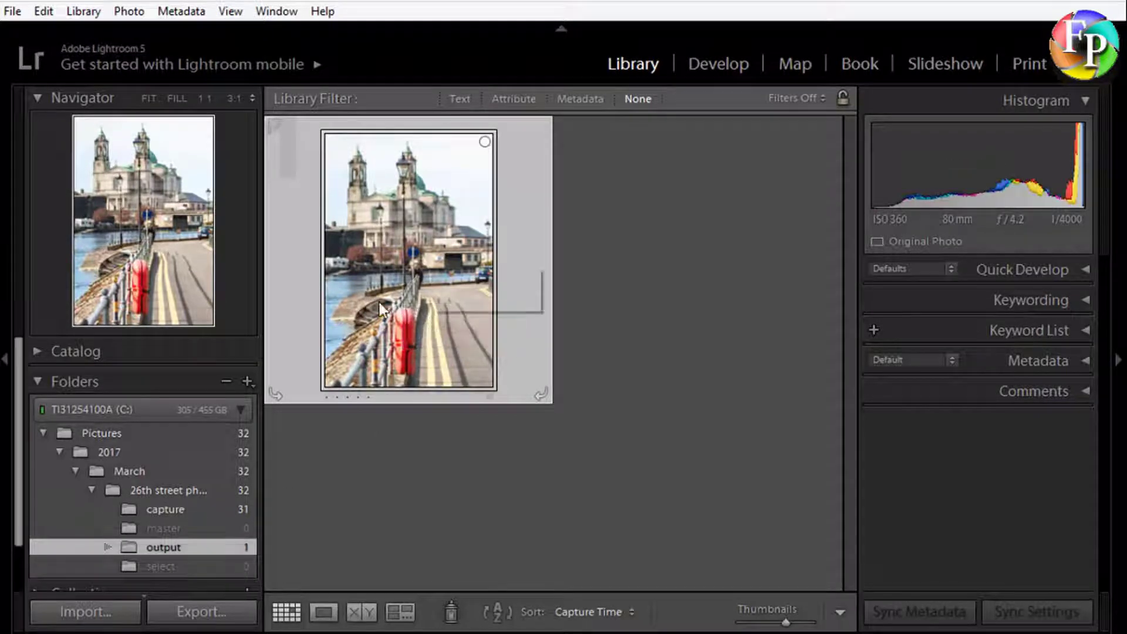
# In File Explorer, preview the exported DSC_0030 photo from the 26th street photography output folder, and return to Lightroom
pyautogui.hotkey('alt', 'Tab')
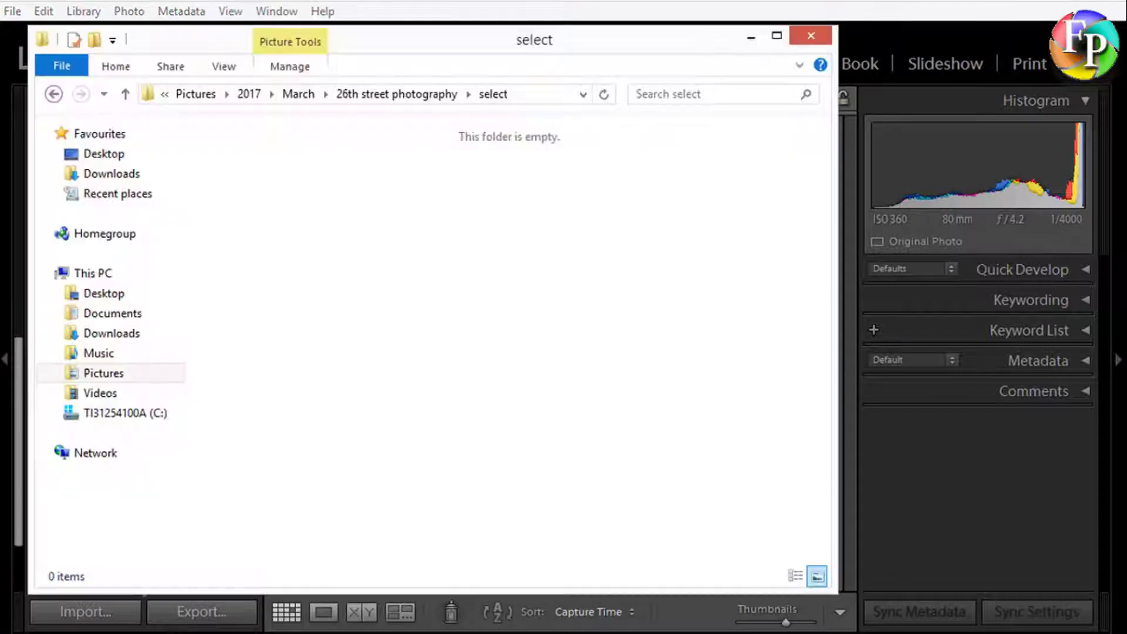
pyautogui.click(394, 94)
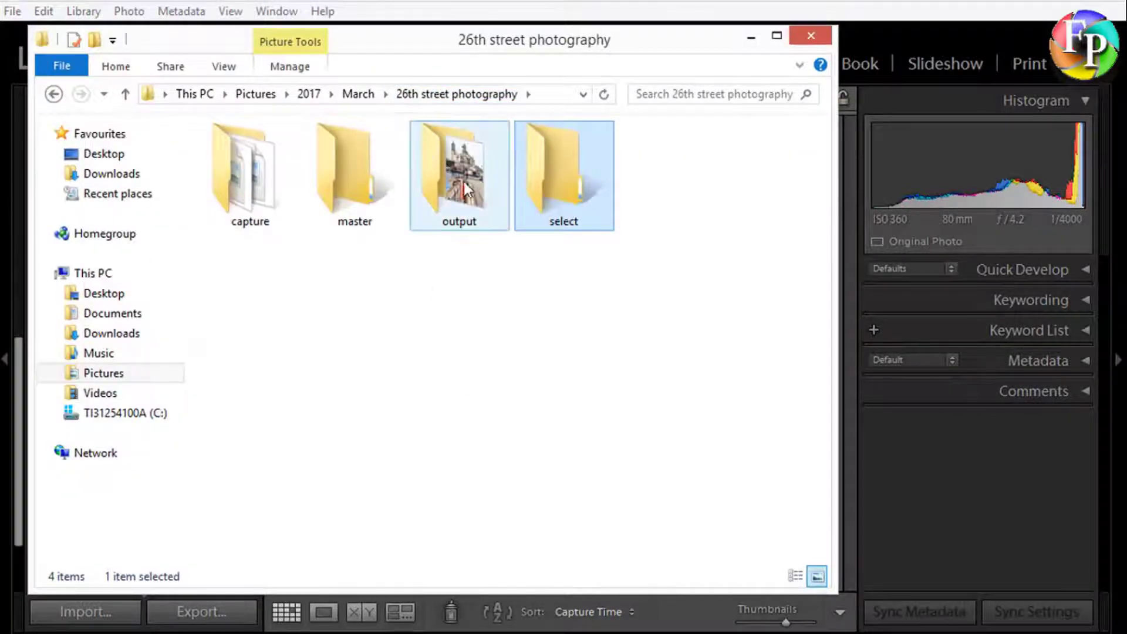
pyautogui.doubleClick(461, 184)
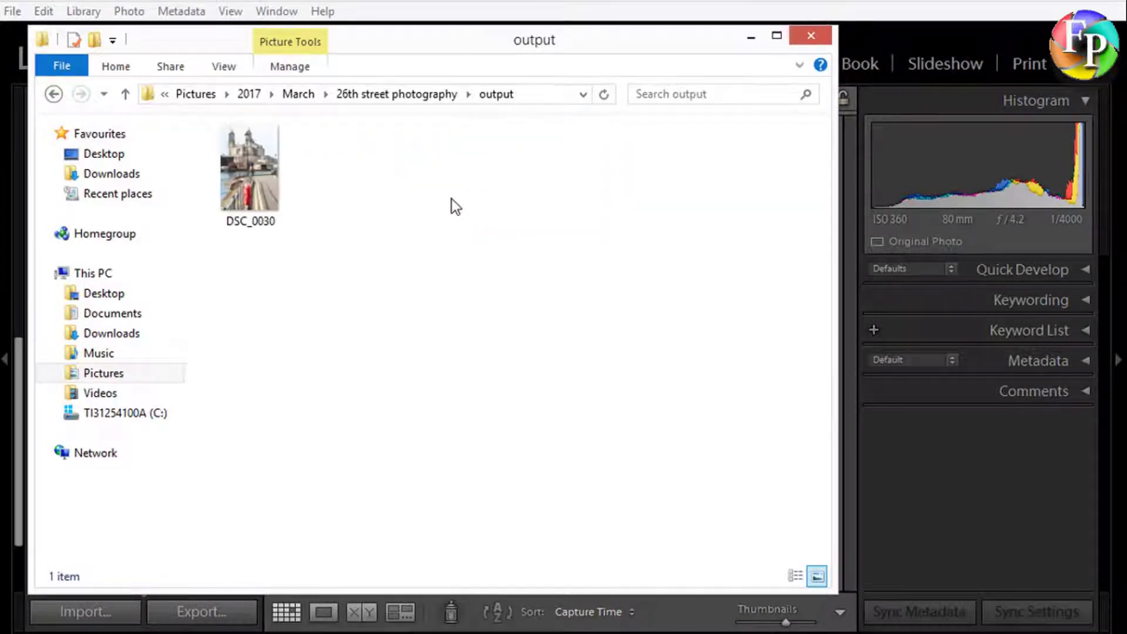
pyautogui.click(248, 161)
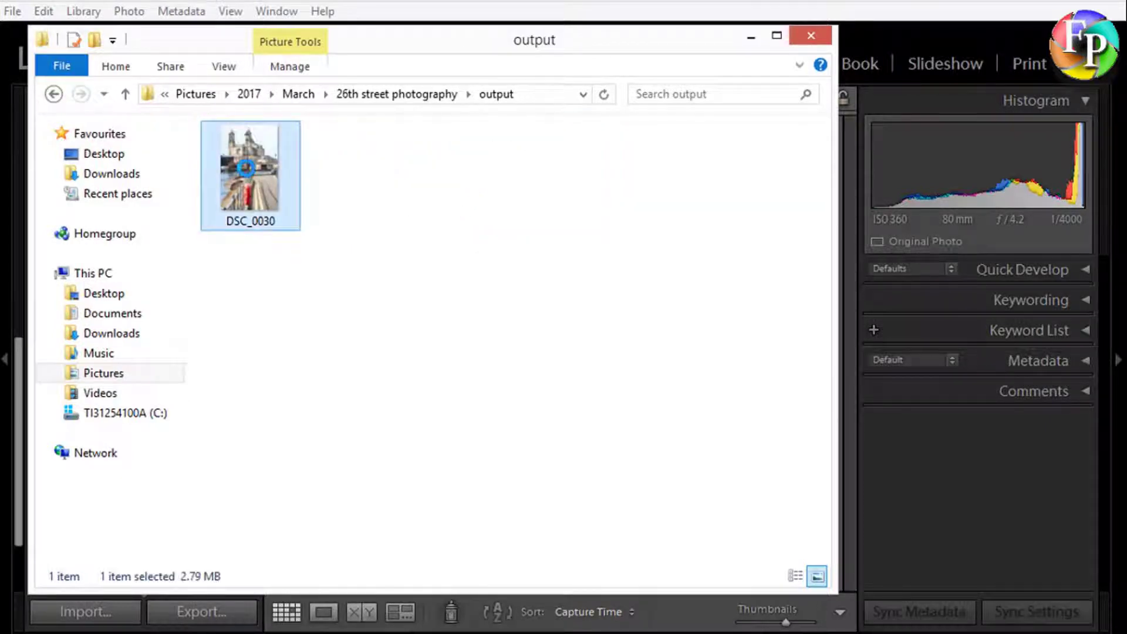
pyautogui.rightClick(244, 170)
pyautogui.click(319, 179)
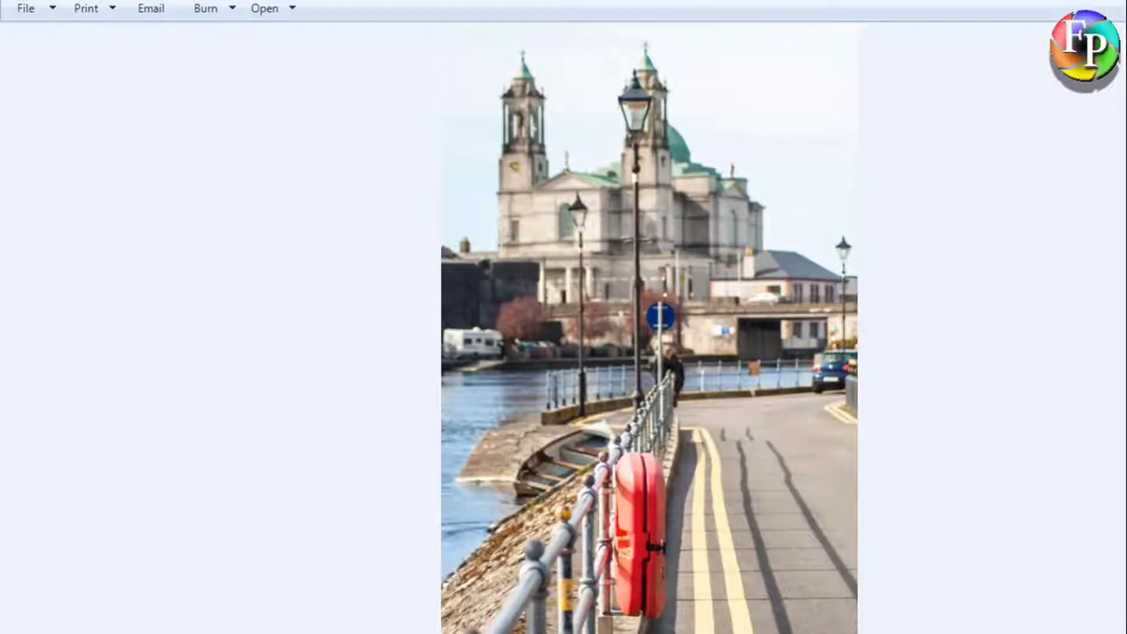
pyautogui.click(1110, 2)
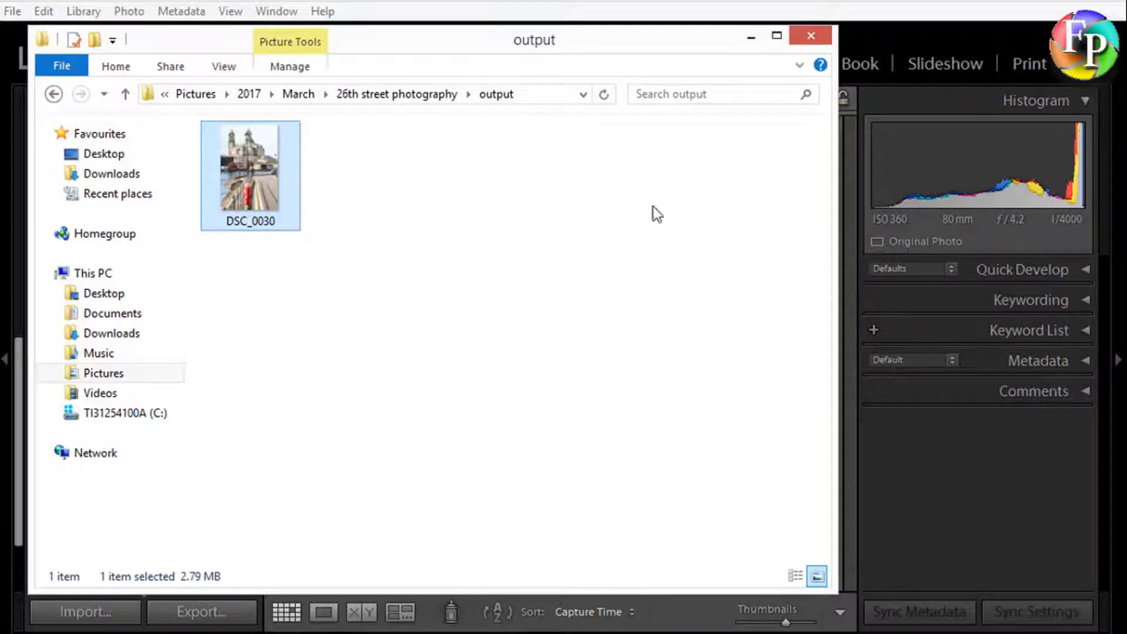
pyautogui.click(809, 36)
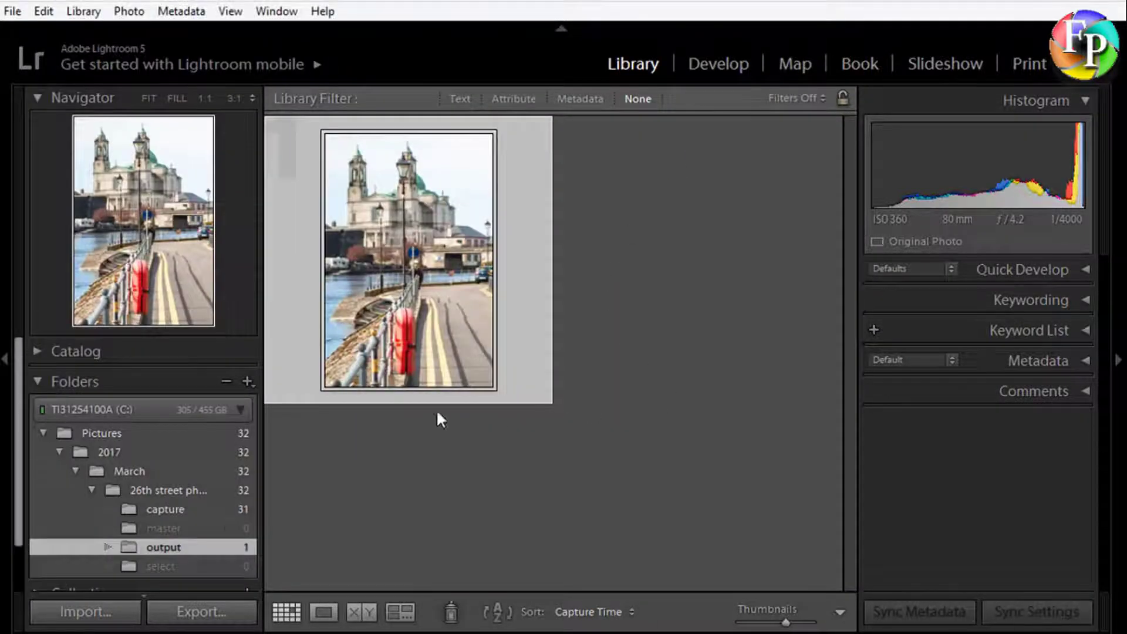
# Show the capture folder's photos and filter them by attribute to the flagged picks only
pyautogui.click(186, 509)
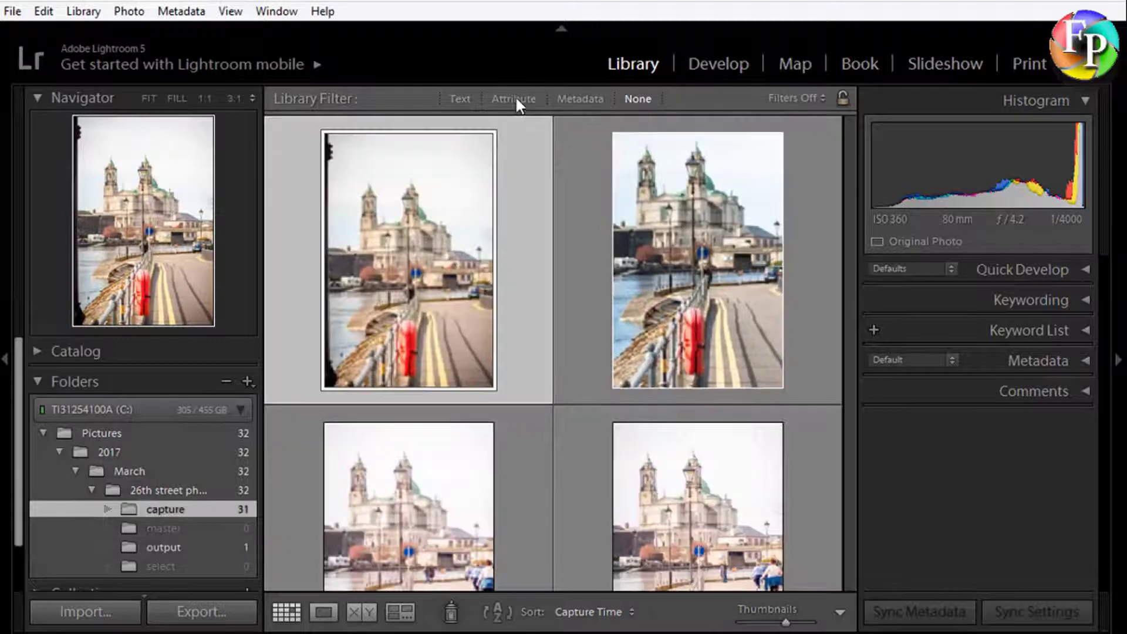
pyautogui.click(519, 98)
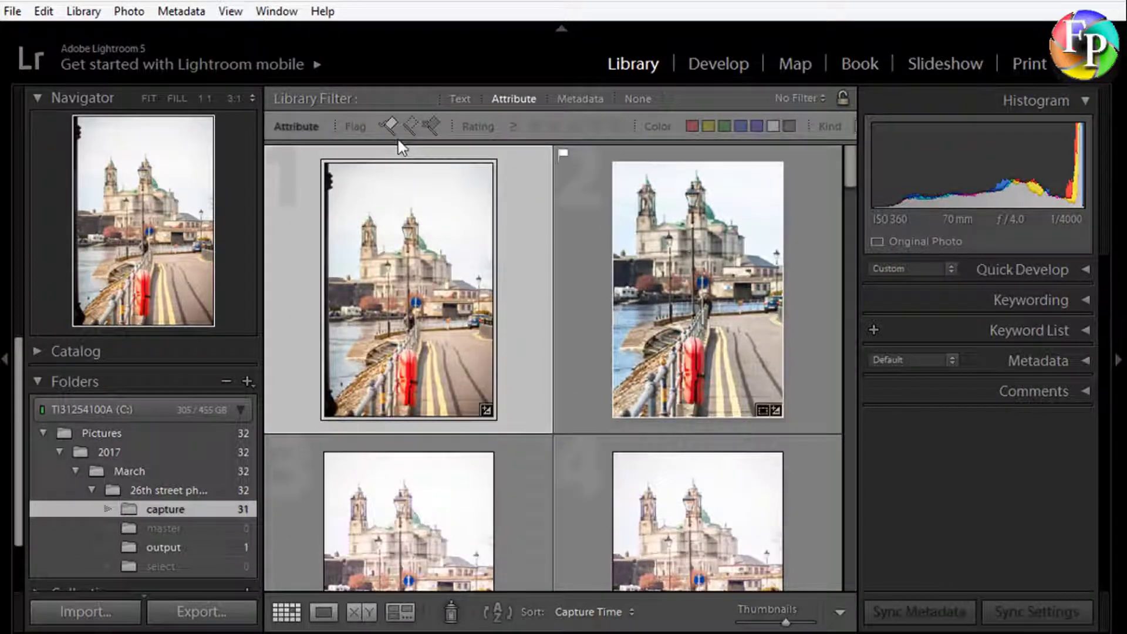
pyautogui.click(388, 125)
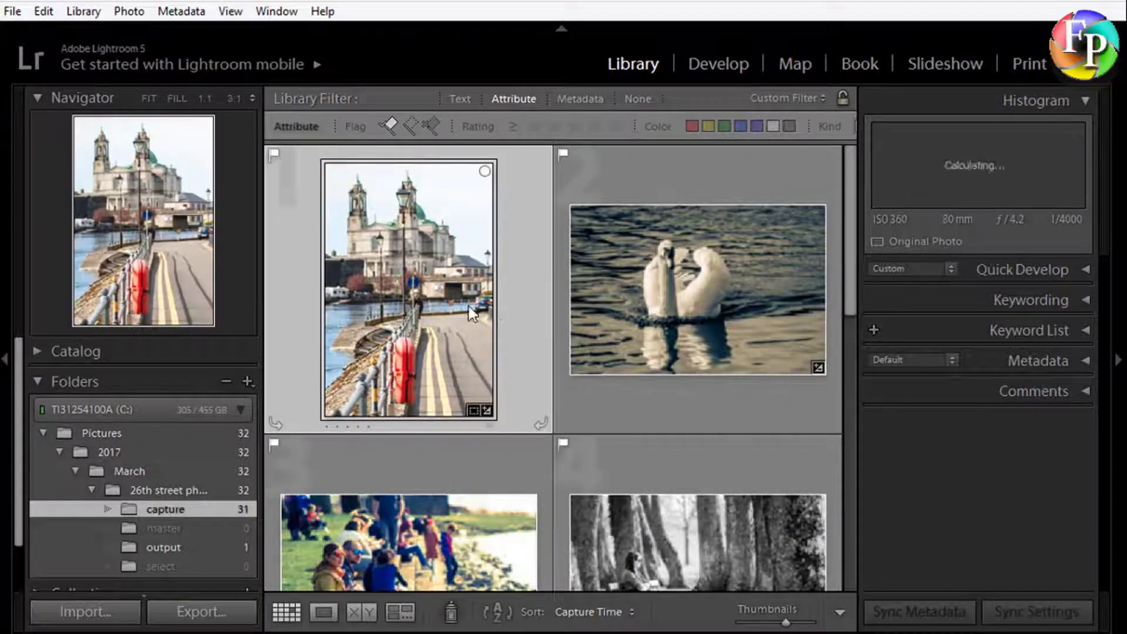
pyautogui.moveTo(851, 255)
pyautogui.mouseDown()
pyautogui.moveTo(857, 283)
pyautogui.moveTo(855, 250)
pyautogui.mouseUp()
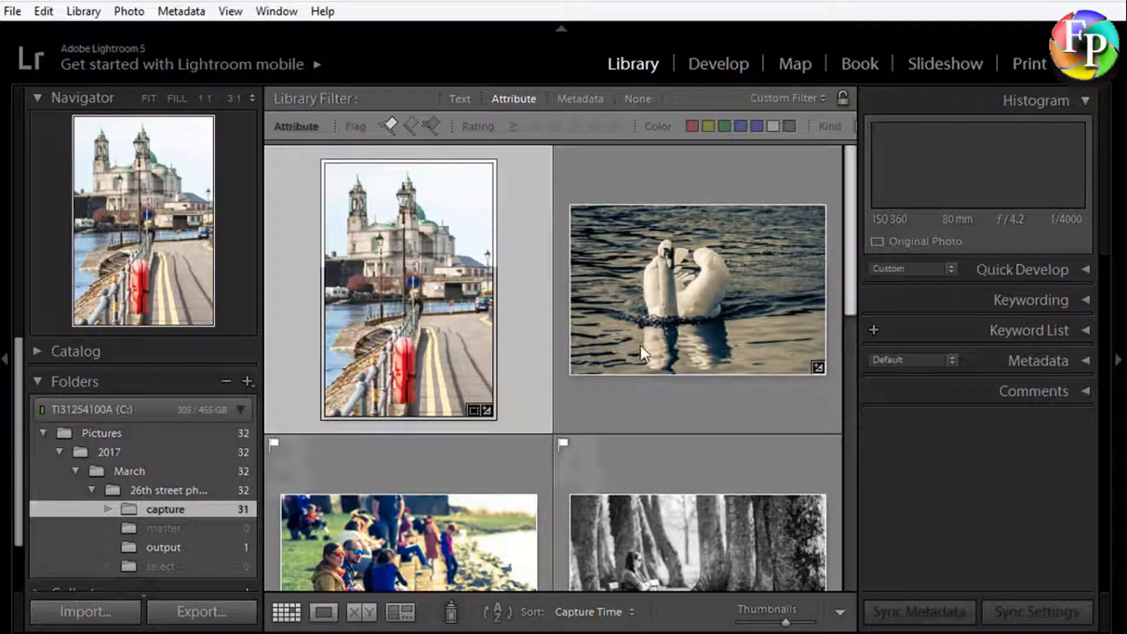
# Save the domed church photo's export settings as a user preset named Output, and close the export settings without exporting
pyautogui.rightClick(442, 297)
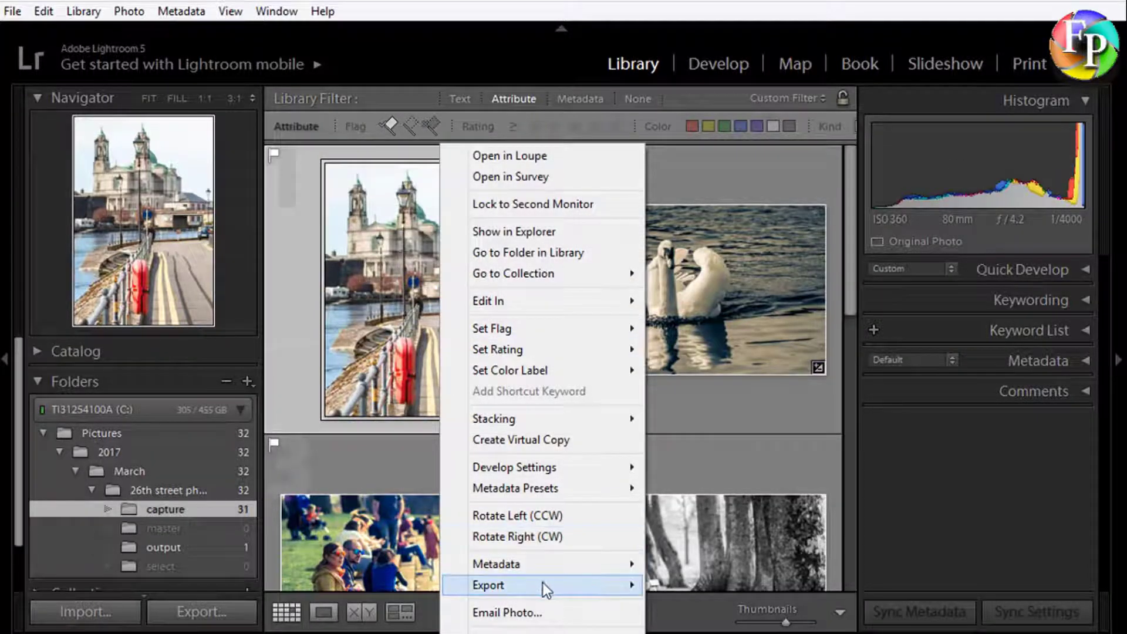
pyautogui.moveTo(542, 585)
pyautogui.click(703, 433)
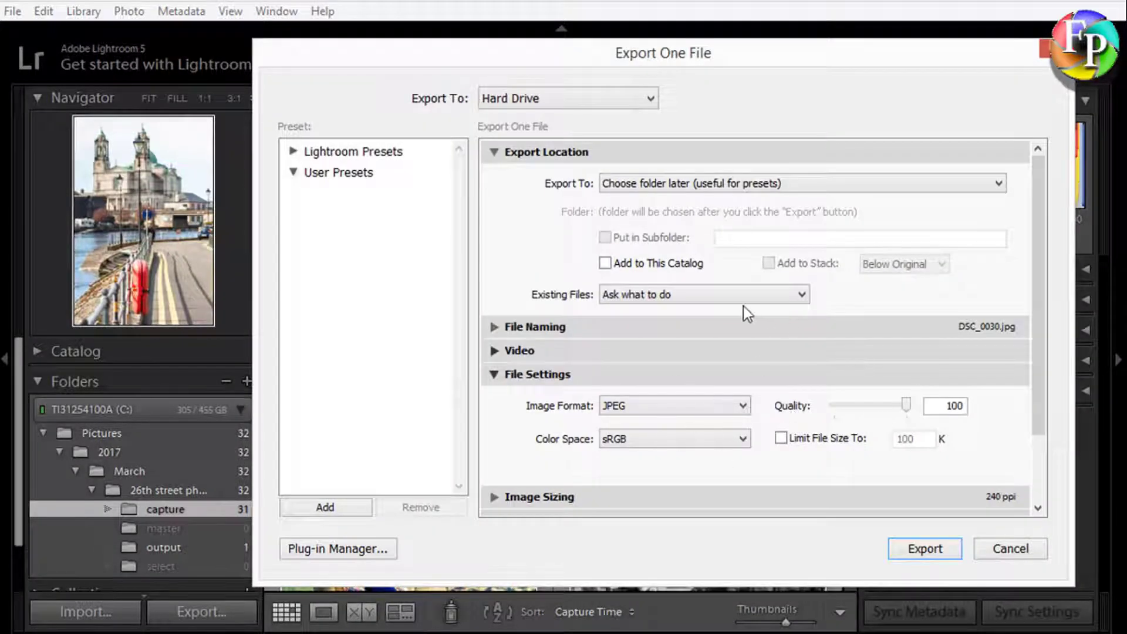
pyautogui.click(328, 509)
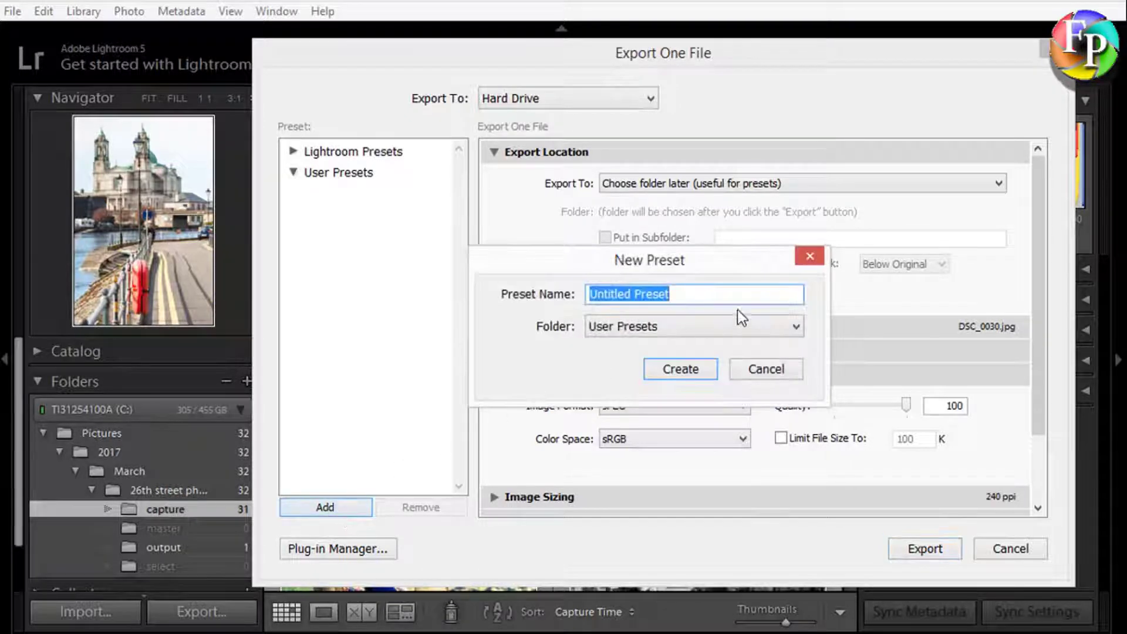
pyautogui.write('O')
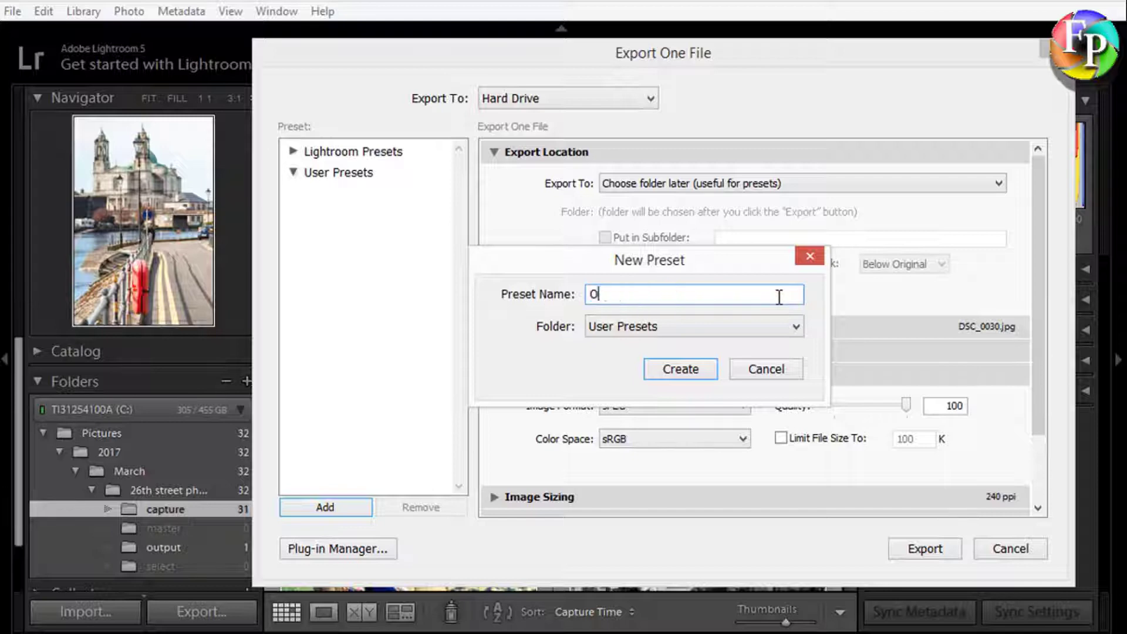
pyautogui.write('upt')
pyautogui.write('utput')
pyautogui.press('Return')
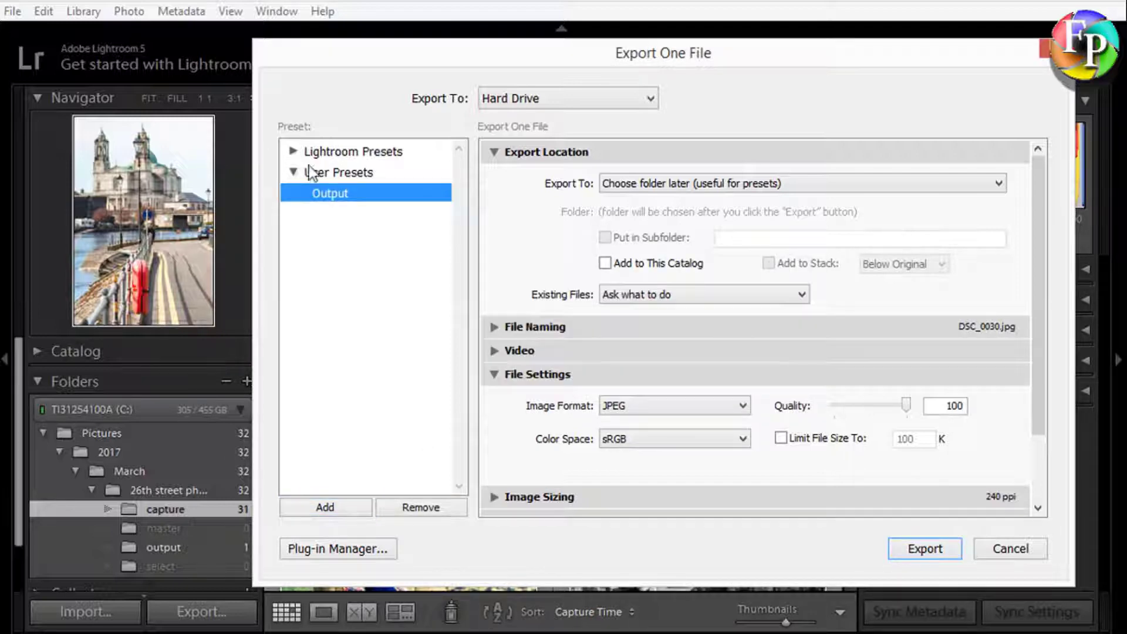
pyautogui.click(1009, 548)
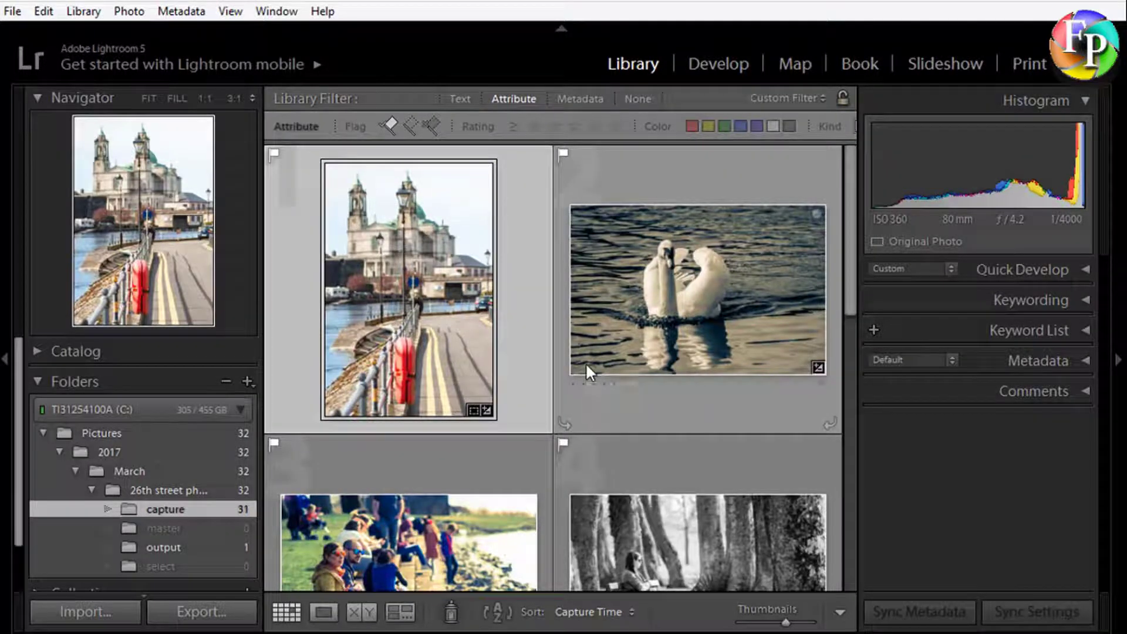
# Export all the flagged photos with the Output preset to the output folder, skipping the file that already exists
pyautogui.hotkey('ctrl', 'a')
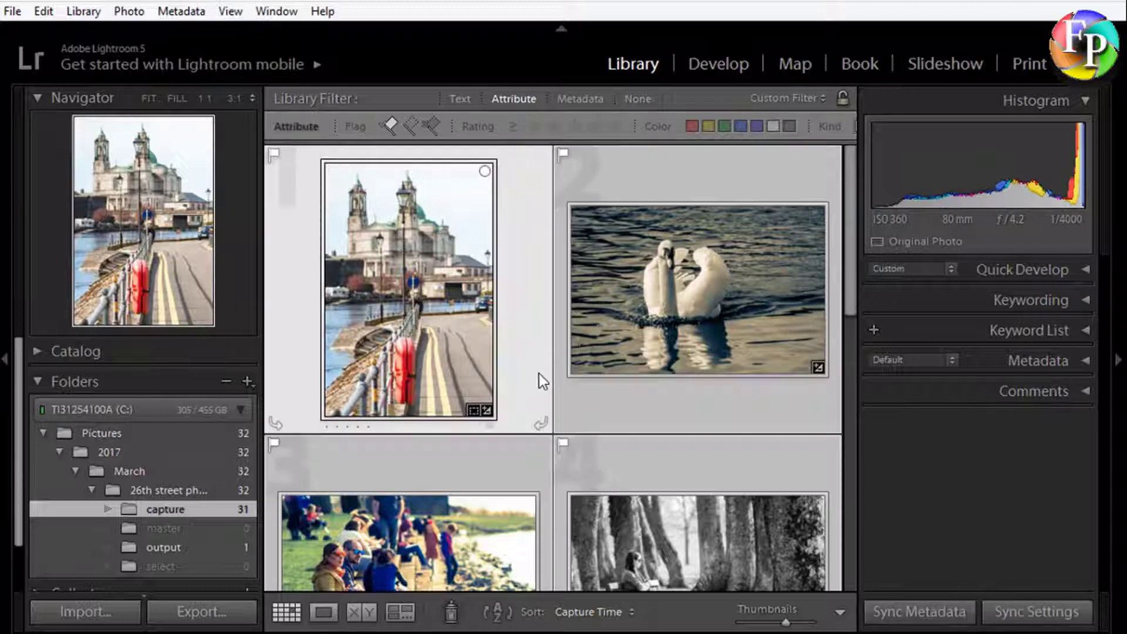
pyautogui.moveTo(851, 301)
pyautogui.mouseDown()
pyautogui.moveTo(822, 566)
pyautogui.moveTo(858, 322)
pyautogui.mouseUp()
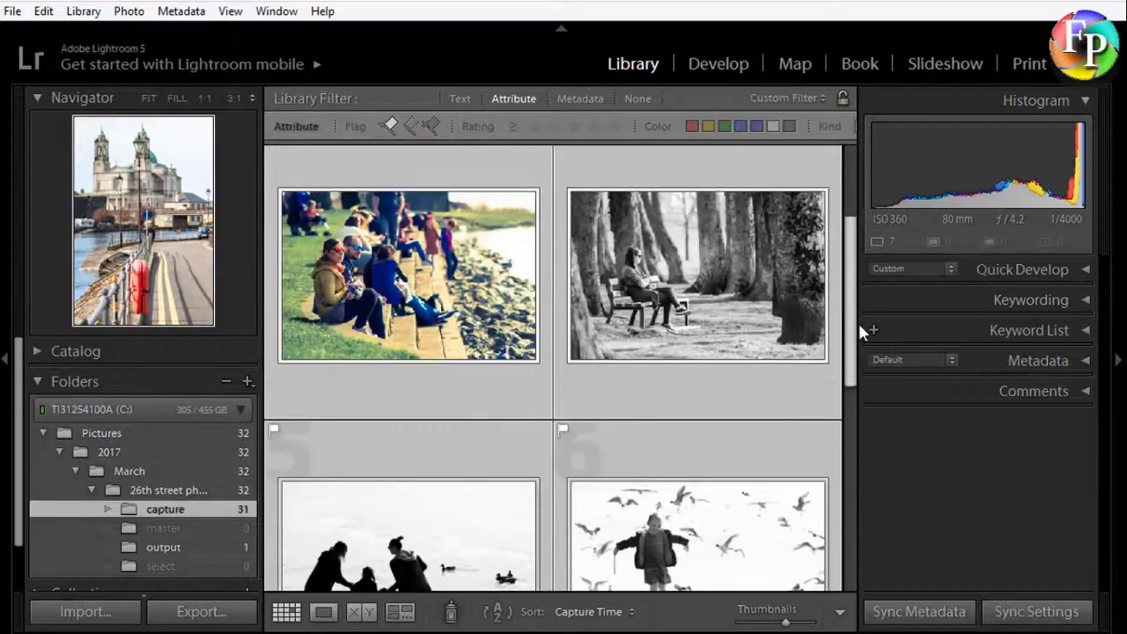
pyautogui.rightClick(420, 311)
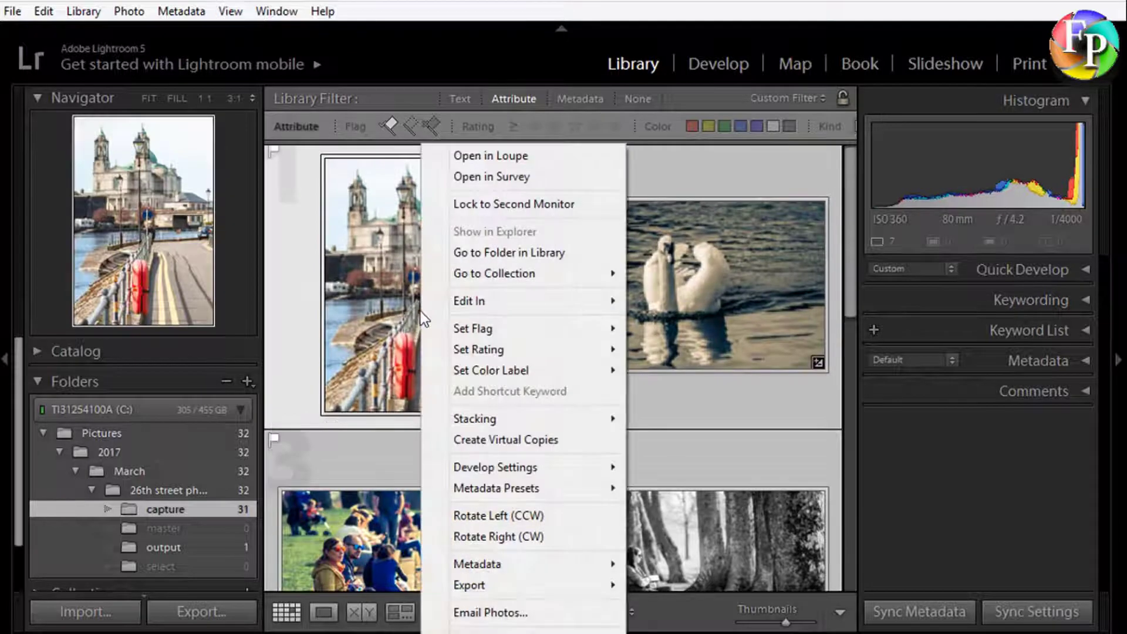
pyautogui.moveTo(539, 583)
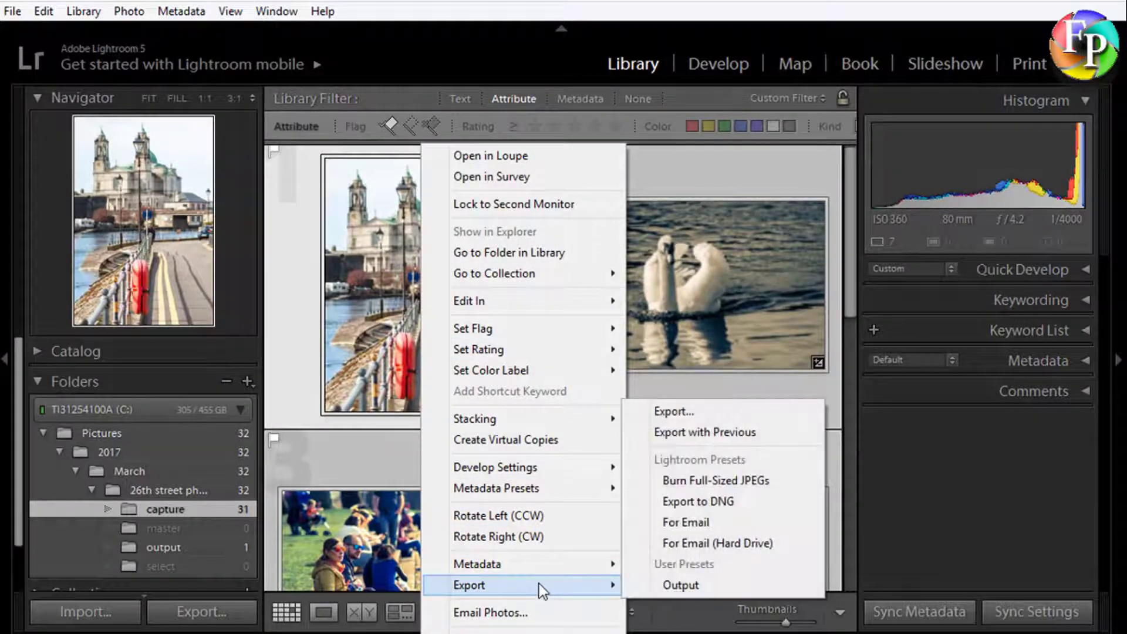
pyautogui.click(686, 586)
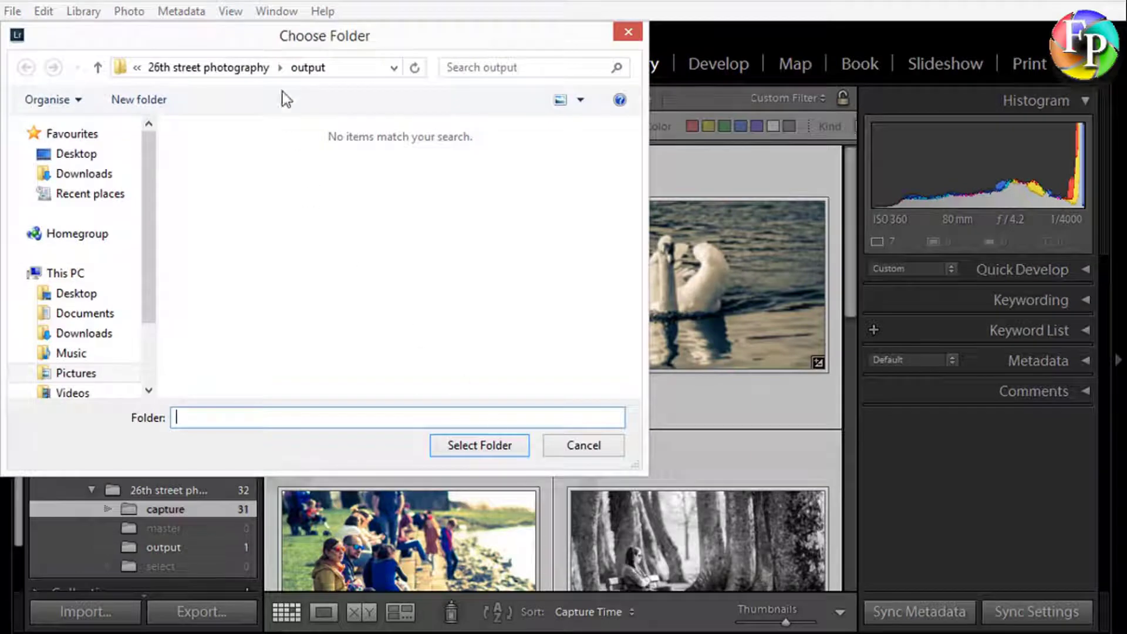
pyautogui.click(470, 451)
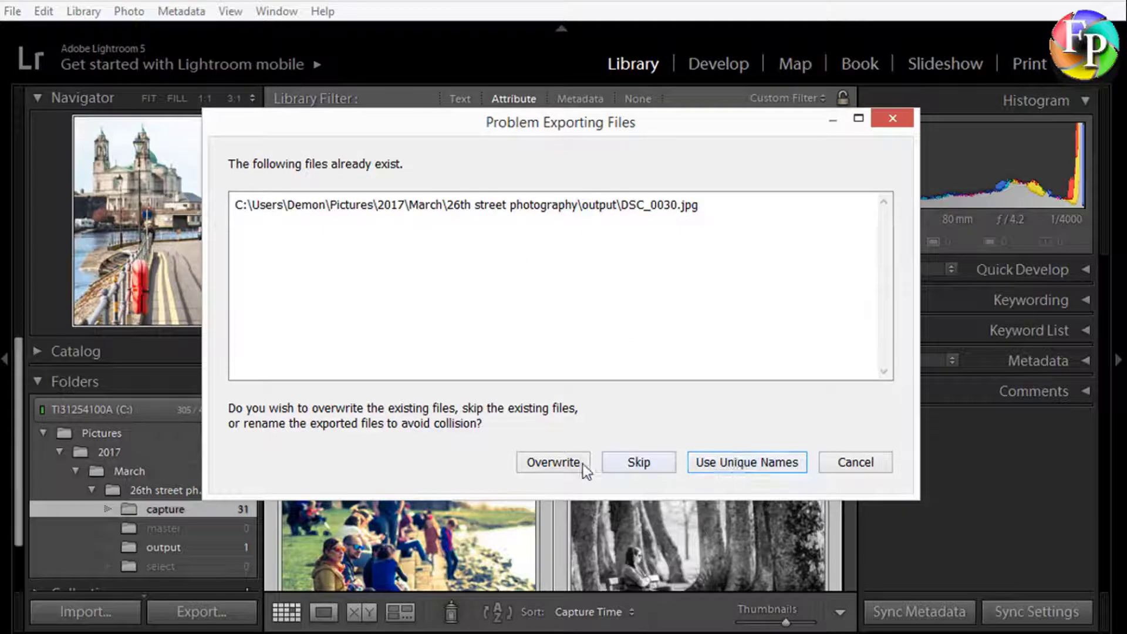
pyautogui.click(633, 463)
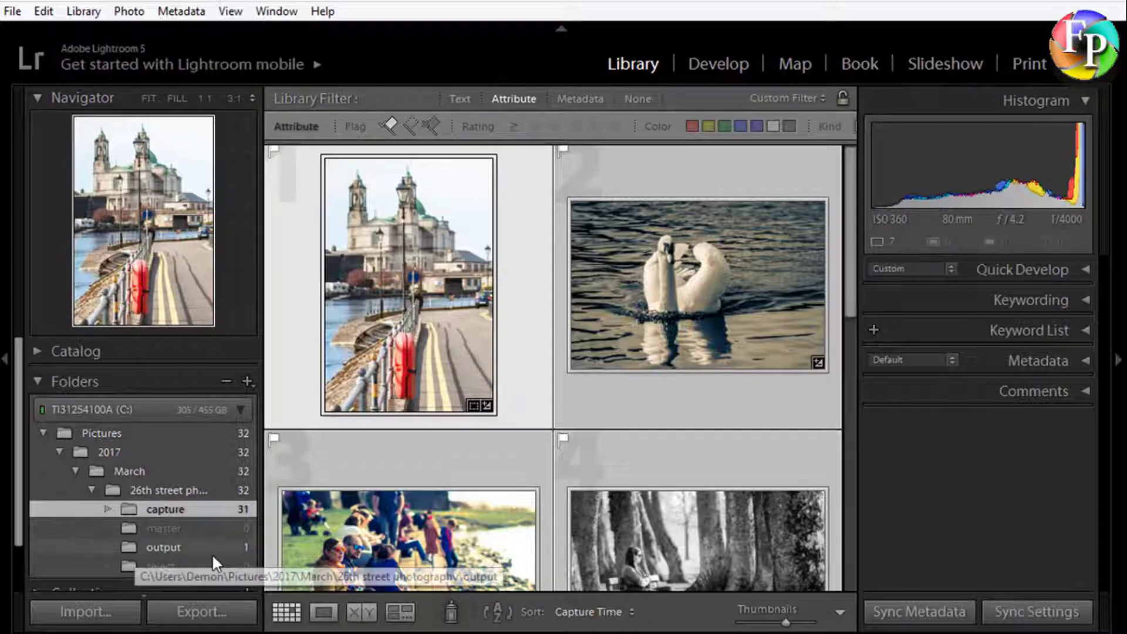
# Synchronize the 26th street photography folder to import the newly exported photos, and look through its output folder
pyautogui.rightClick(167, 491)
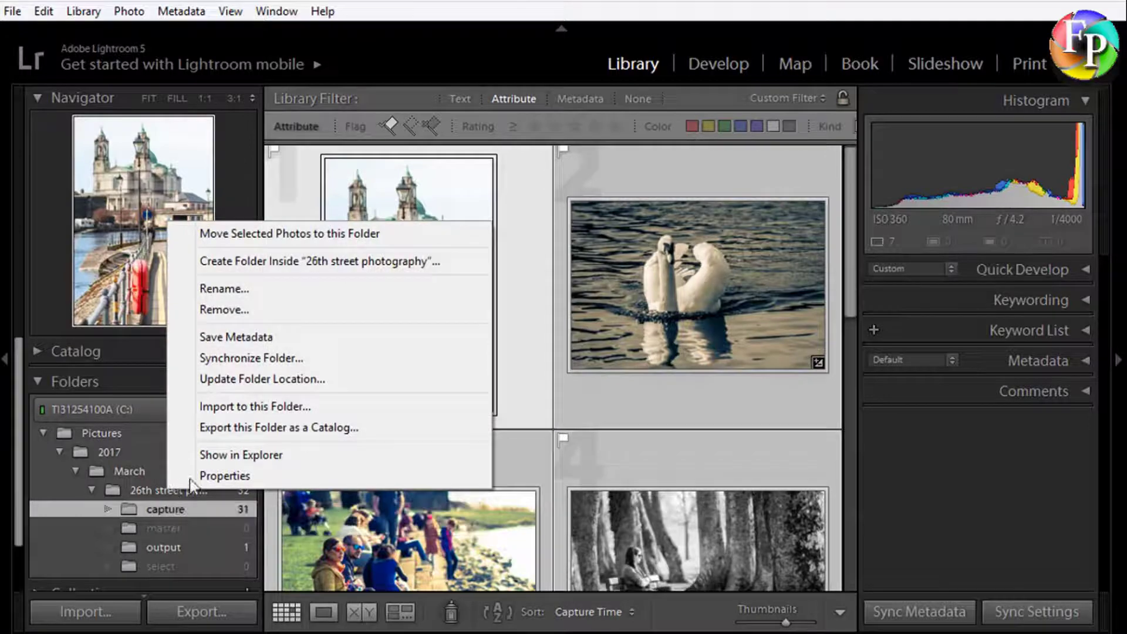
pyautogui.click(267, 357)
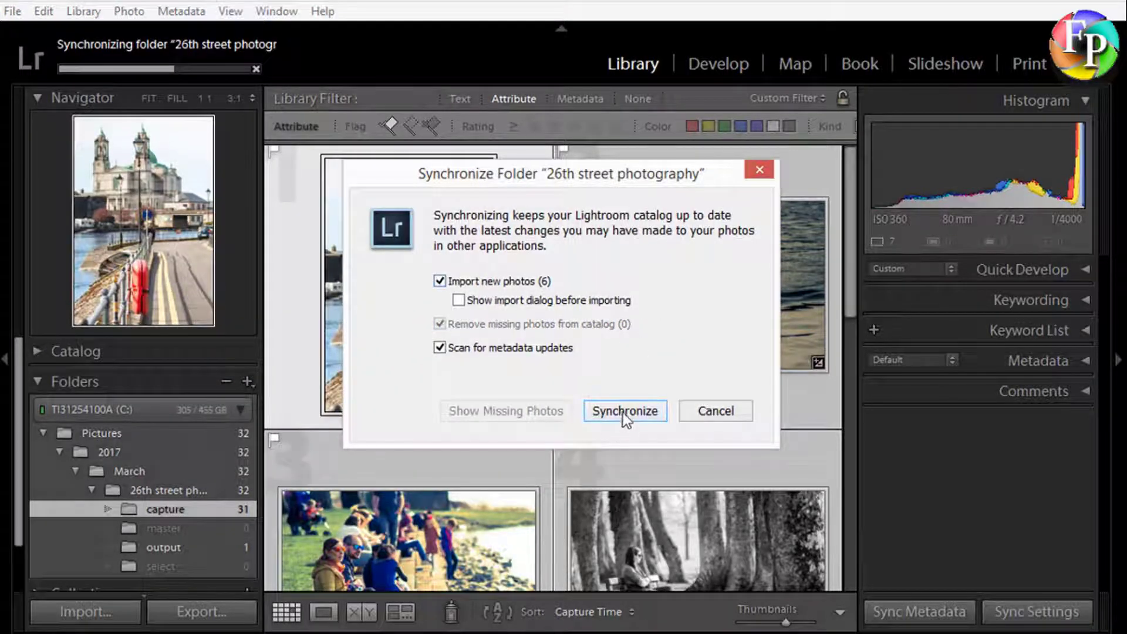
pyautogui.click(623, 419)
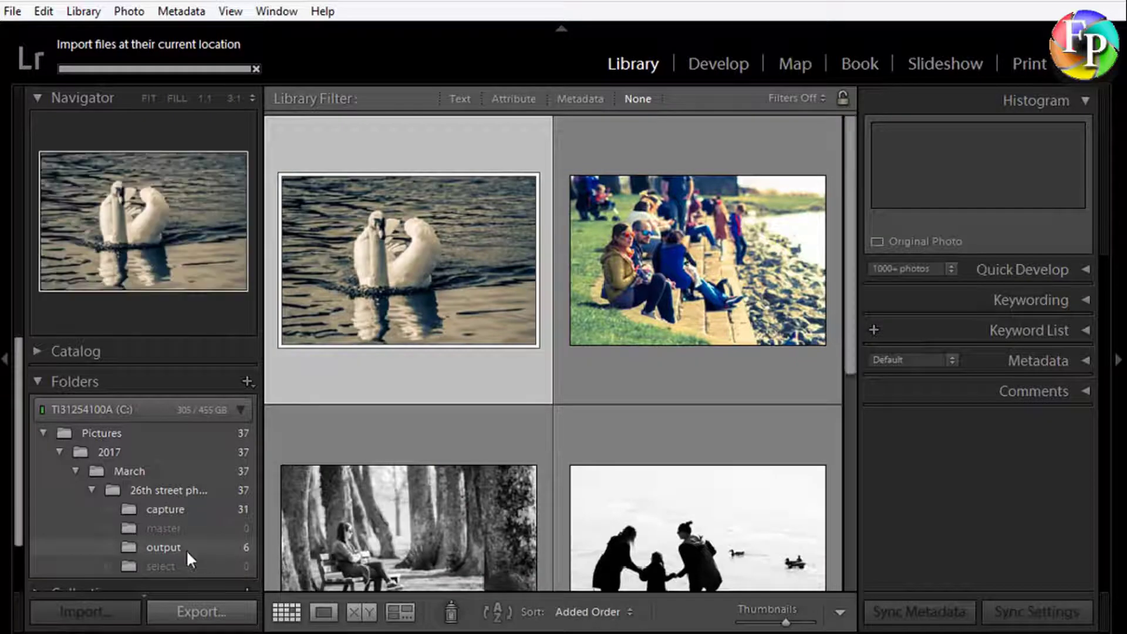
pyautogui.click(163, 547)
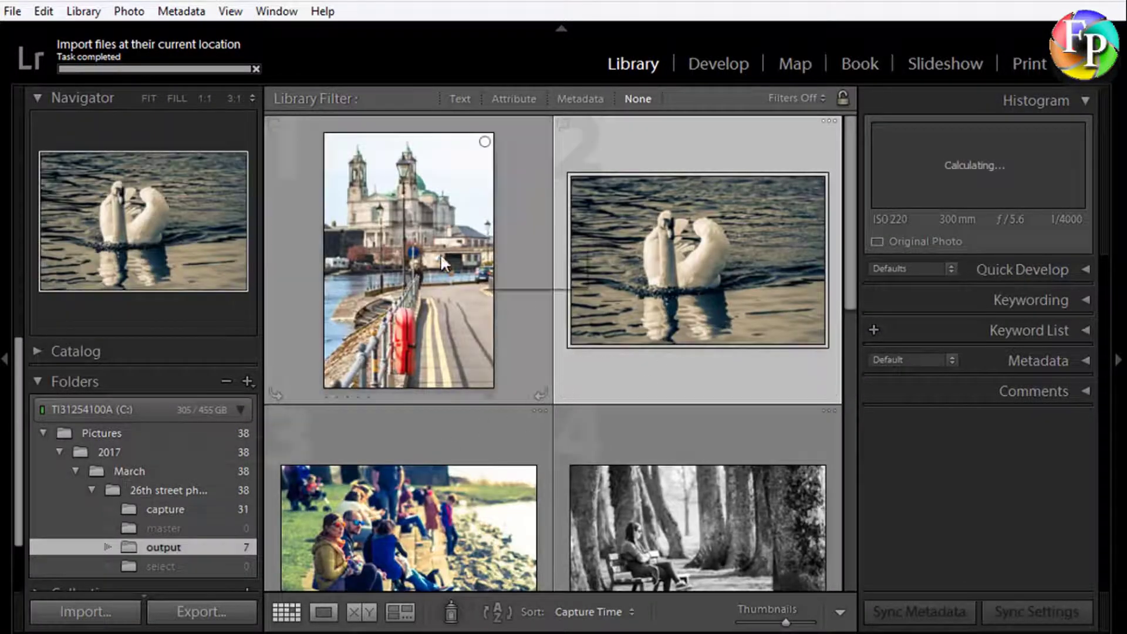
pyautogui.moveTo(854, 252)
pyautogui.mouseDown()
pyautogui.moveTo(840, 394)
pyautogui.moveTo(856, 455)
pyautogui.moveTo(835, 528)
pyautogui.moveTo(851, 254)
pyautogui.mouseUp()
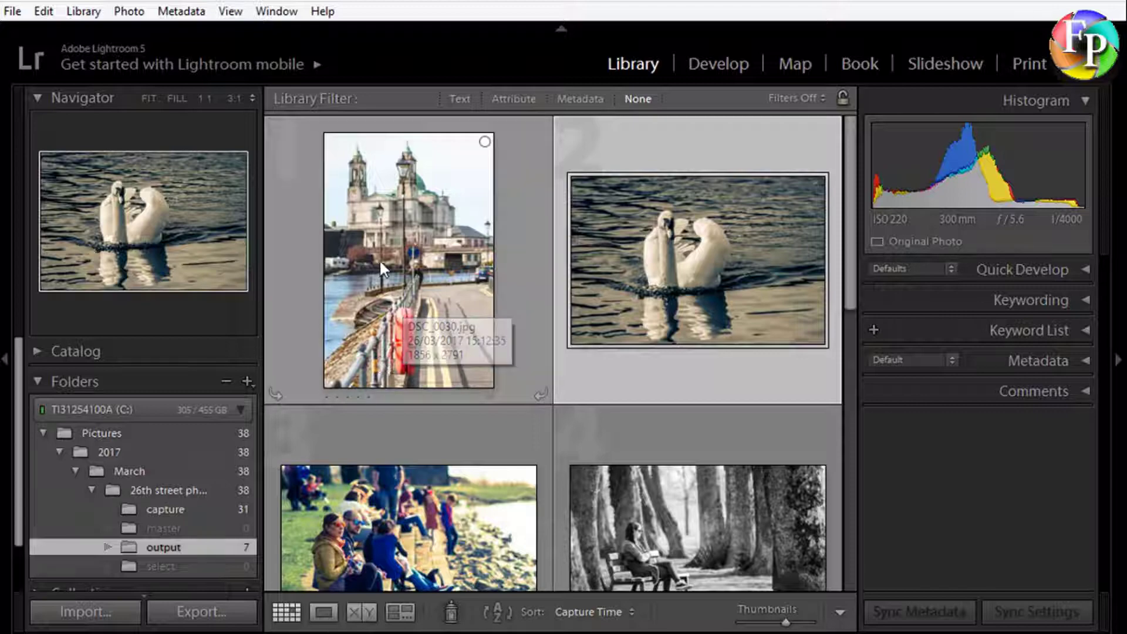
# Open the full export settings for a photo in the output folder and enable the Watermark option under Watermarking
pyautogui.rightClick(413, 279)
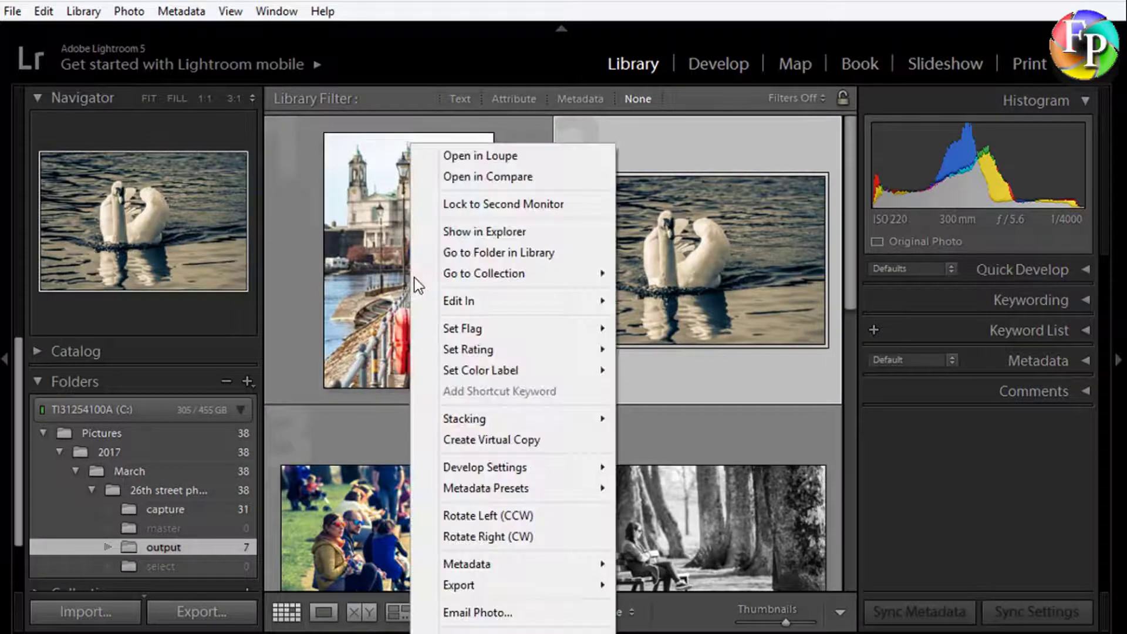
pyautogui.moveTo(546, 582)
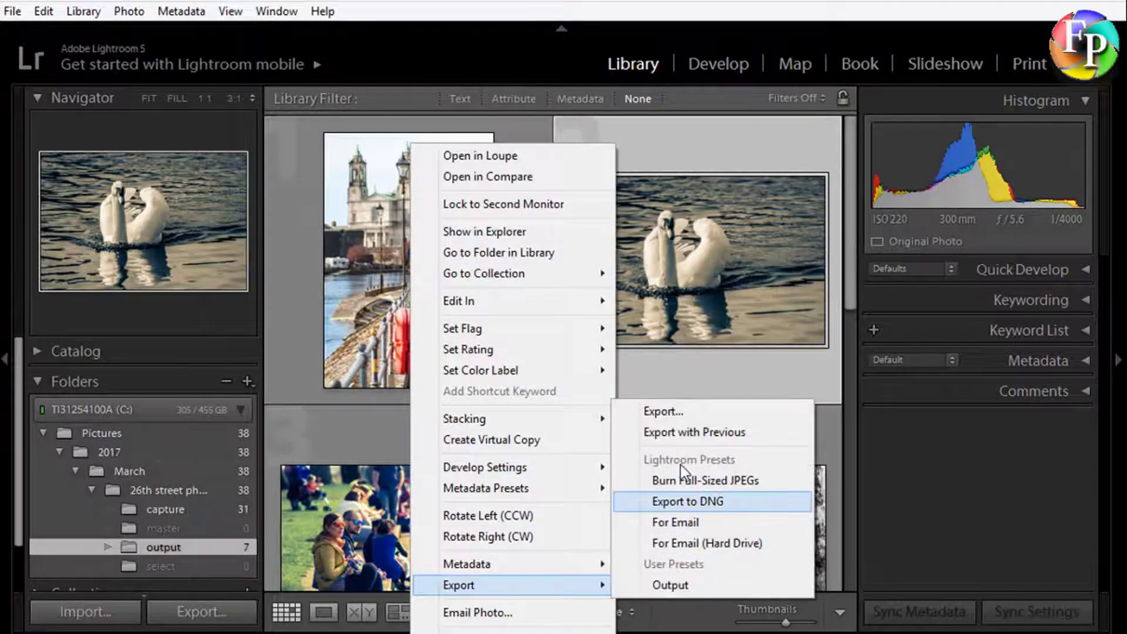
pyautogui.click(675, 410)
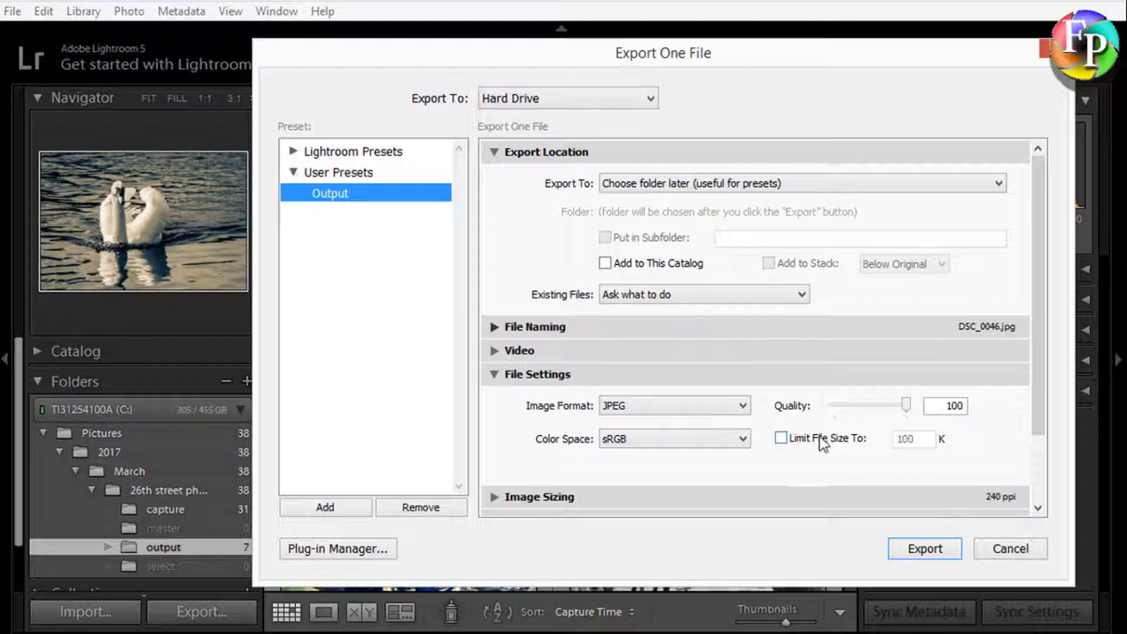
pyautogui.moveTo(1037, 347); pyautogui.dragTo(1021, 431)
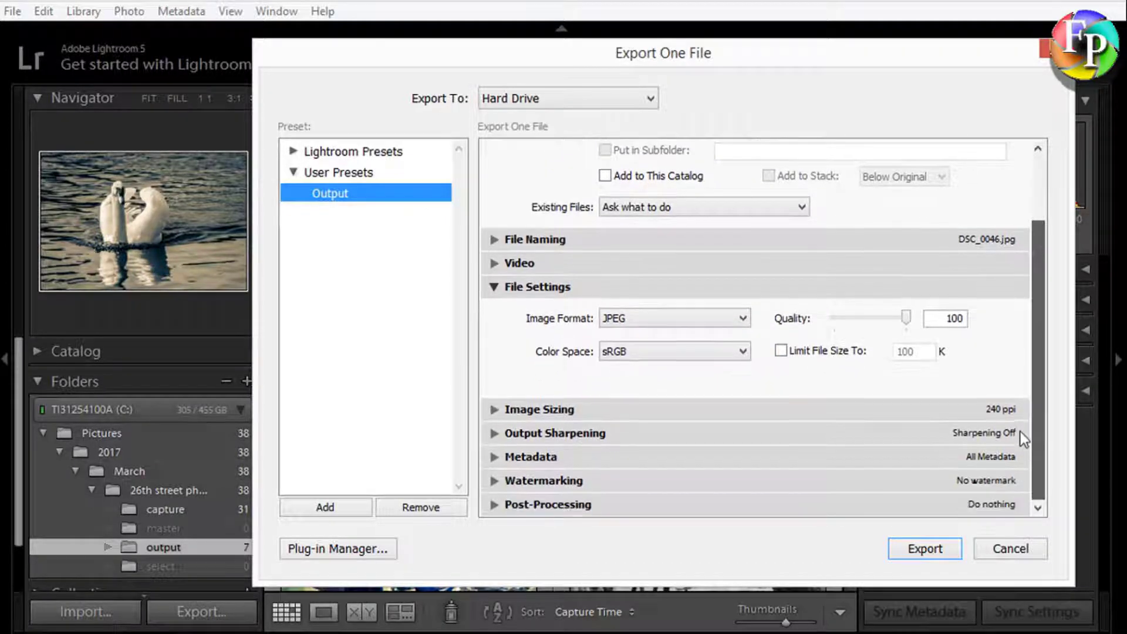
pyautogui.click(492, 482)
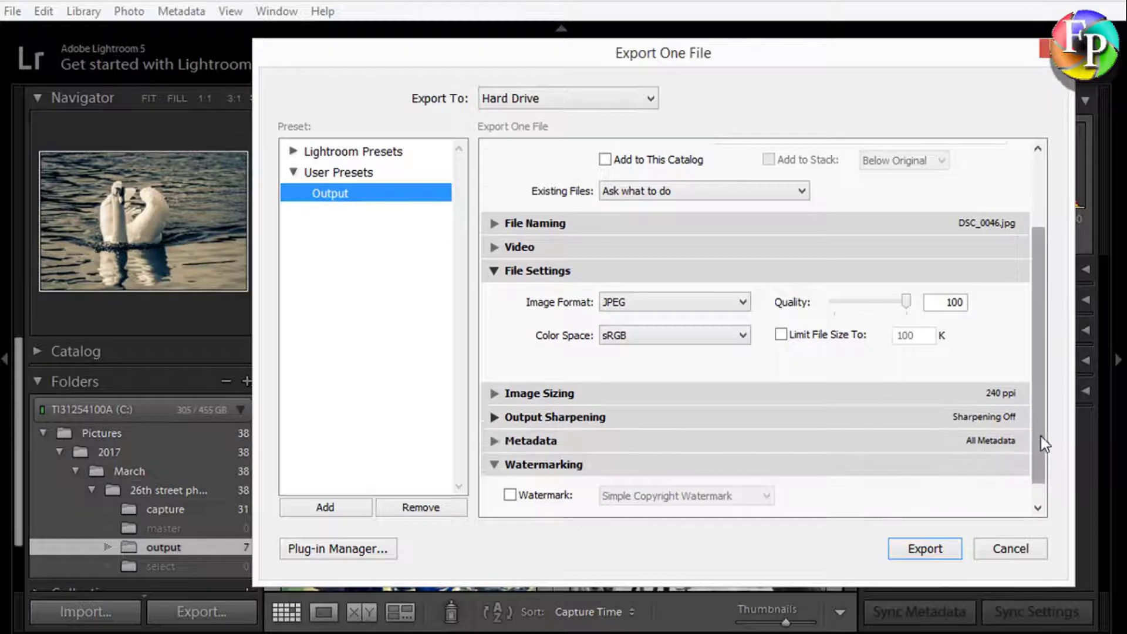
pyautogui.moveTo(1041, 436); pyautogui.dragTo(1033, 460)
pyautogui.click(510, 472)
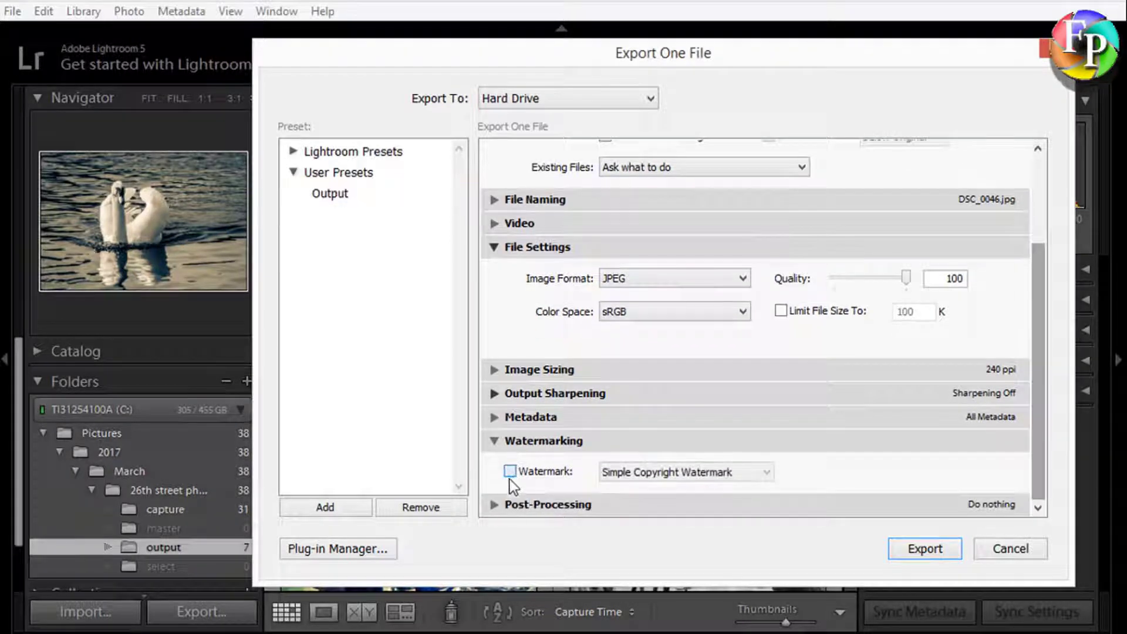
# Open the watermark editor from the export settings and load the watermark image from the Watermark folder in Pictures
pyautogui.click(766, 473)
pyautogui.click(702, 522)
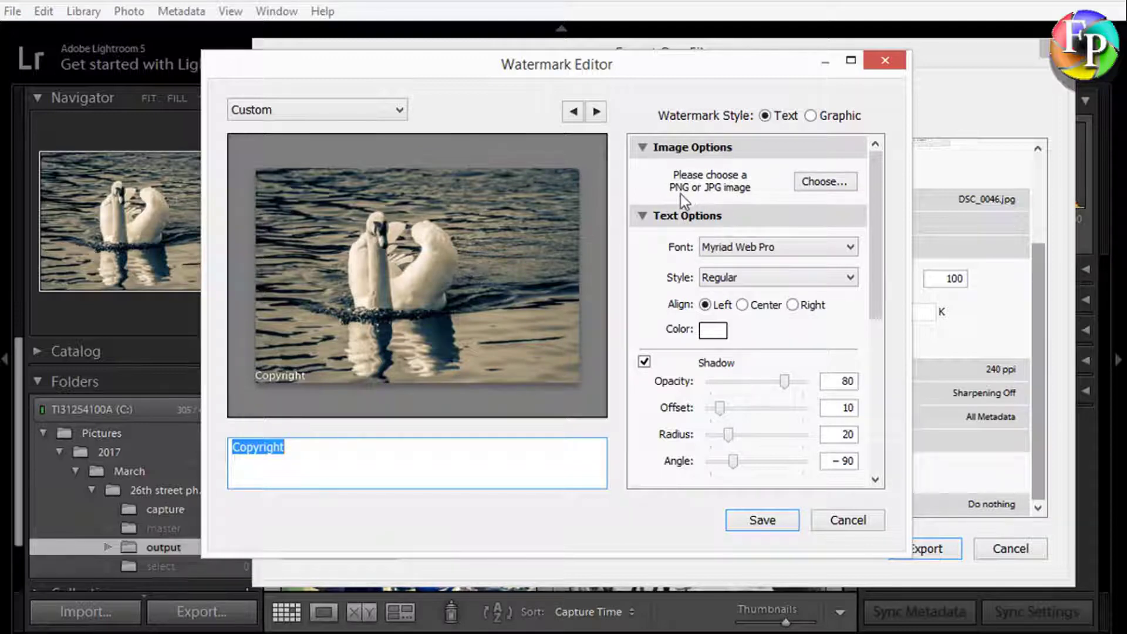
pyautogui.click(819, 183)
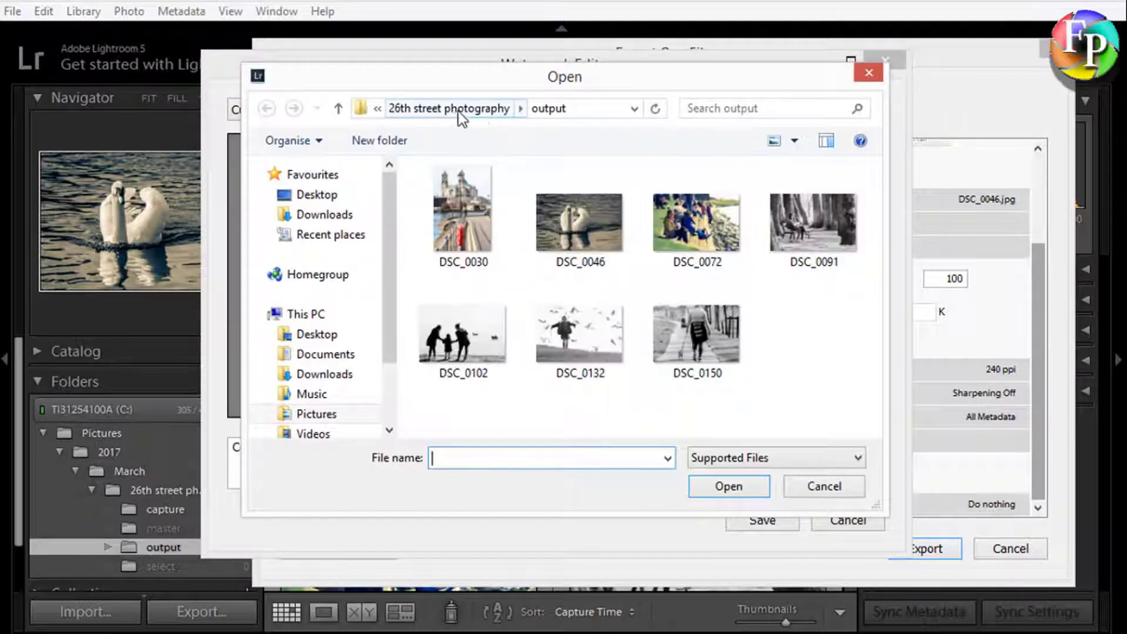
pyautogui.click(317, 414)
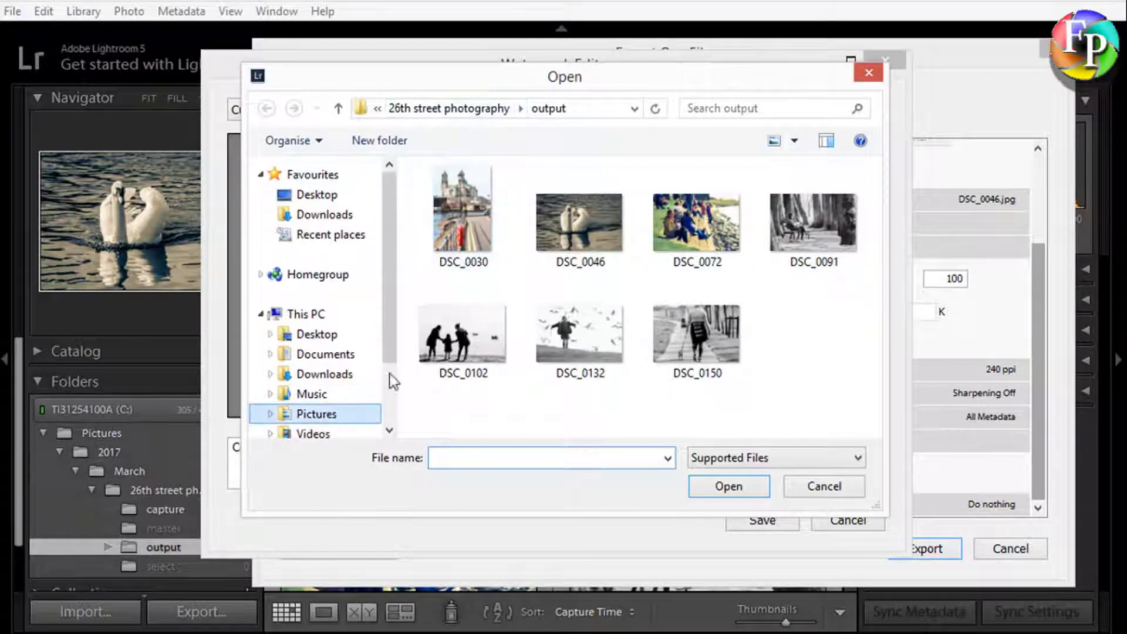
pyautogui.doubleClick(703, 230)
pyautogui.click(470, 205)
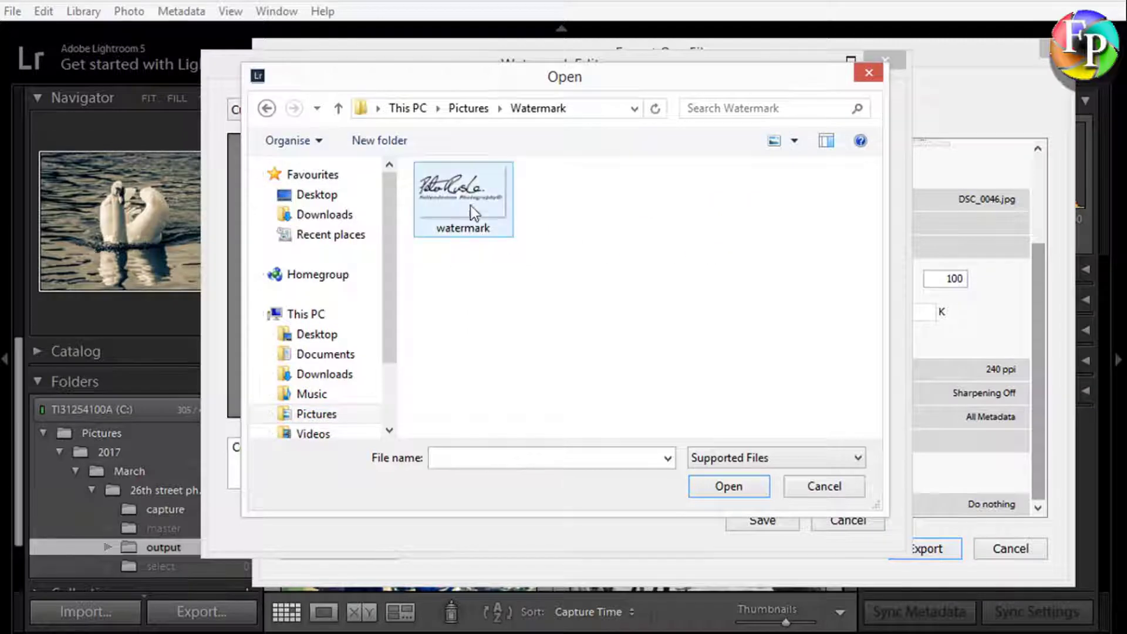
pyautogui.click(742, 487)
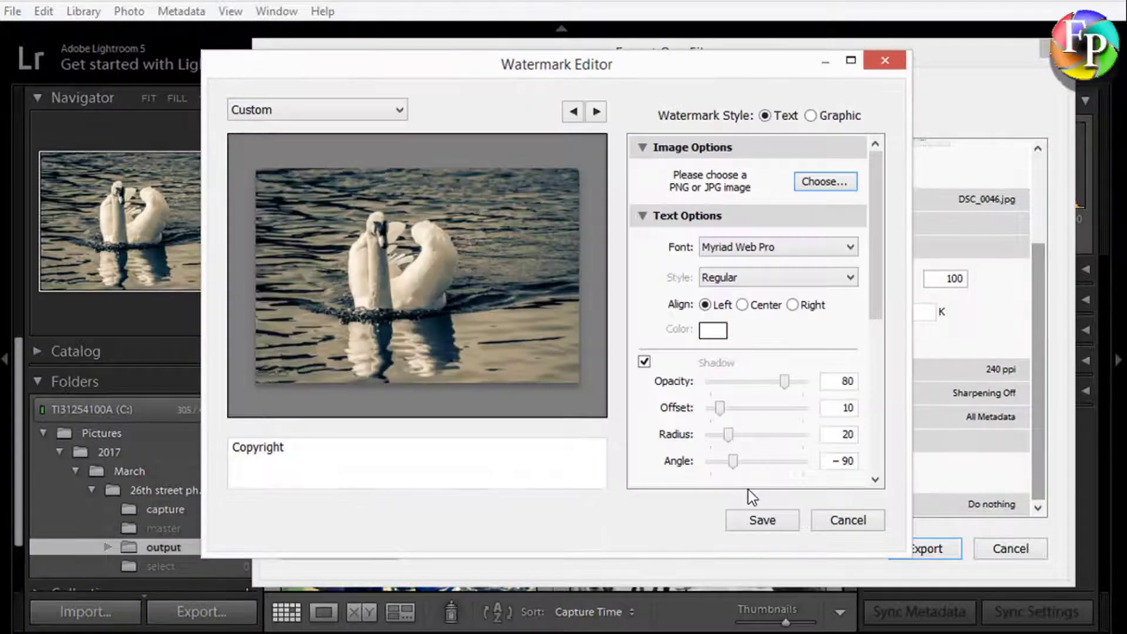
# Enlarge the graphic watermark to a proportional size of 23 and set its inset to 2 horizontal and -4 vertical
pyautogui.moveTo(268, 371)
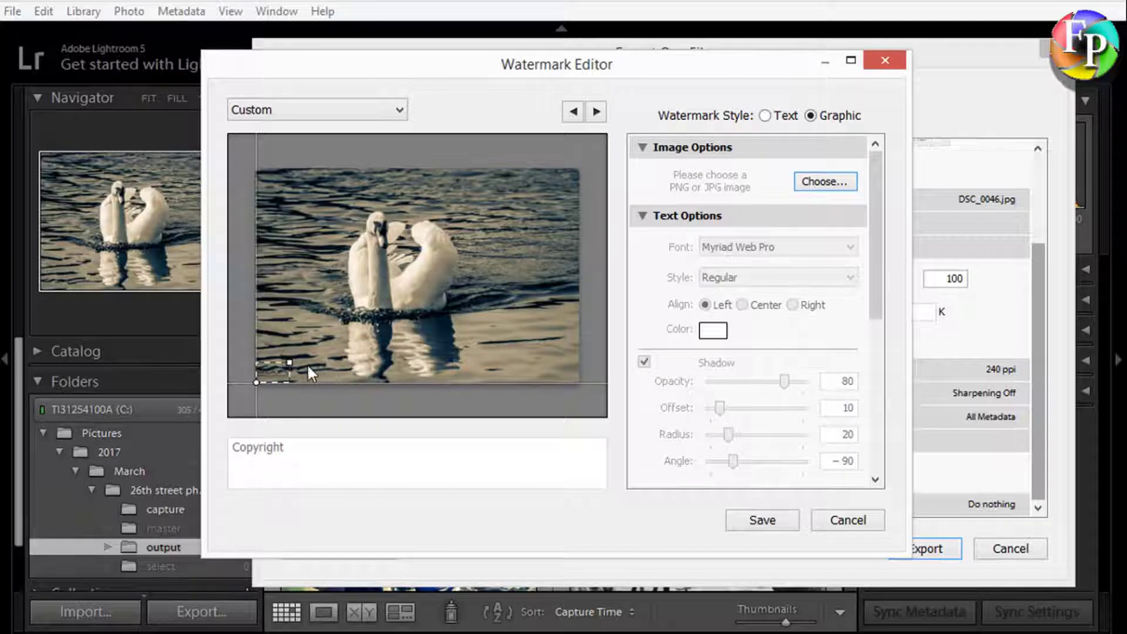
pyautogui.moveTo(289, 364); pyautogui.dragTo(363, 340)
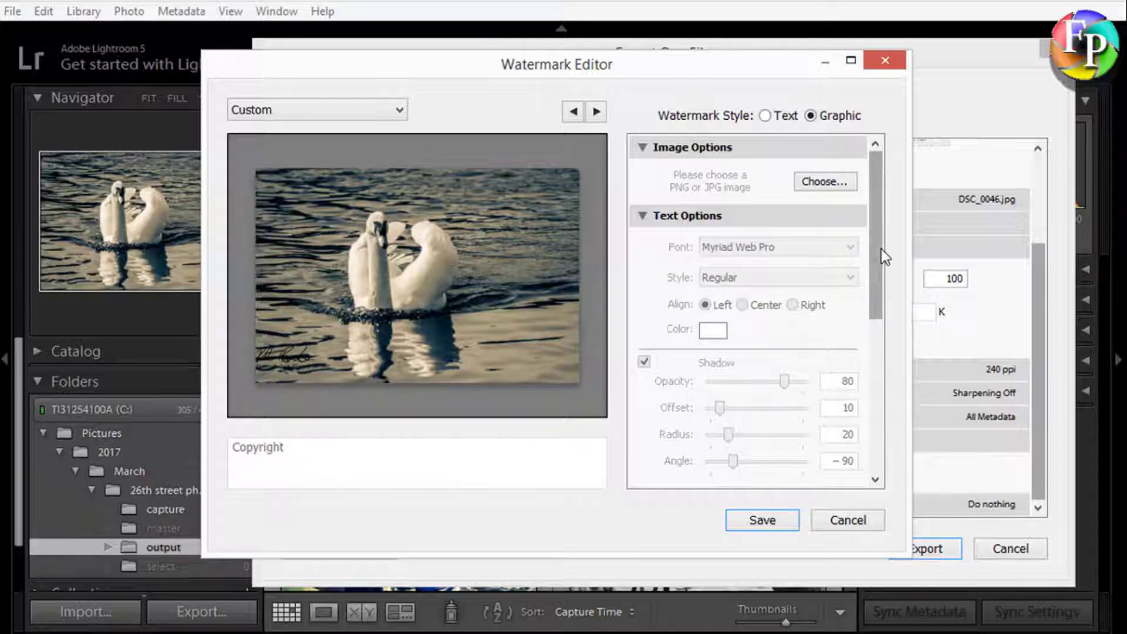
pyautogui.moveTo(879, 249); pyautogui.dragTo(866, 374)
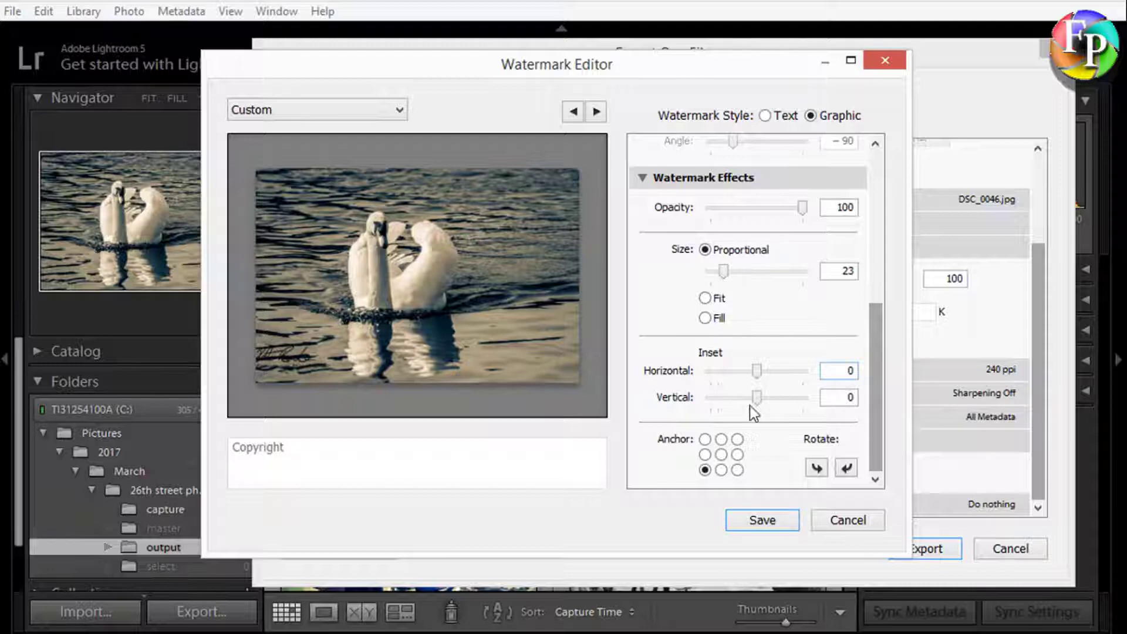
pyautogui.moveTo(759, 373); pyautogui.dragTo(739, 401)
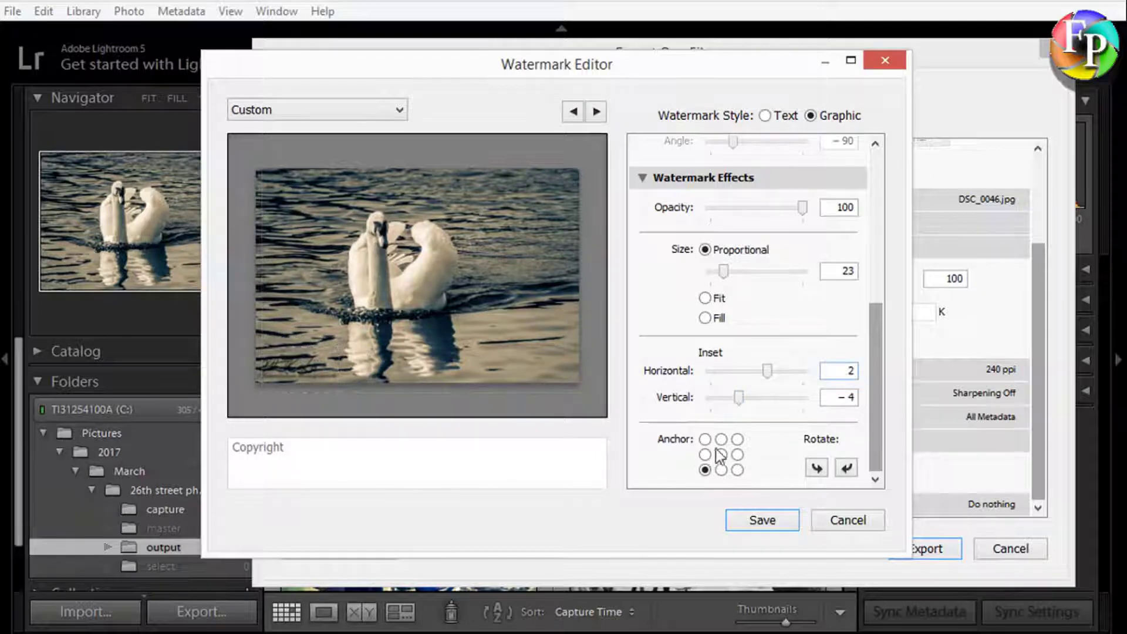
# Try anchoring the watermark at the photo's upper corners, bottom centre and lower-right corner, and return it to the lower-left corner
pyautogui.click(738, 439)
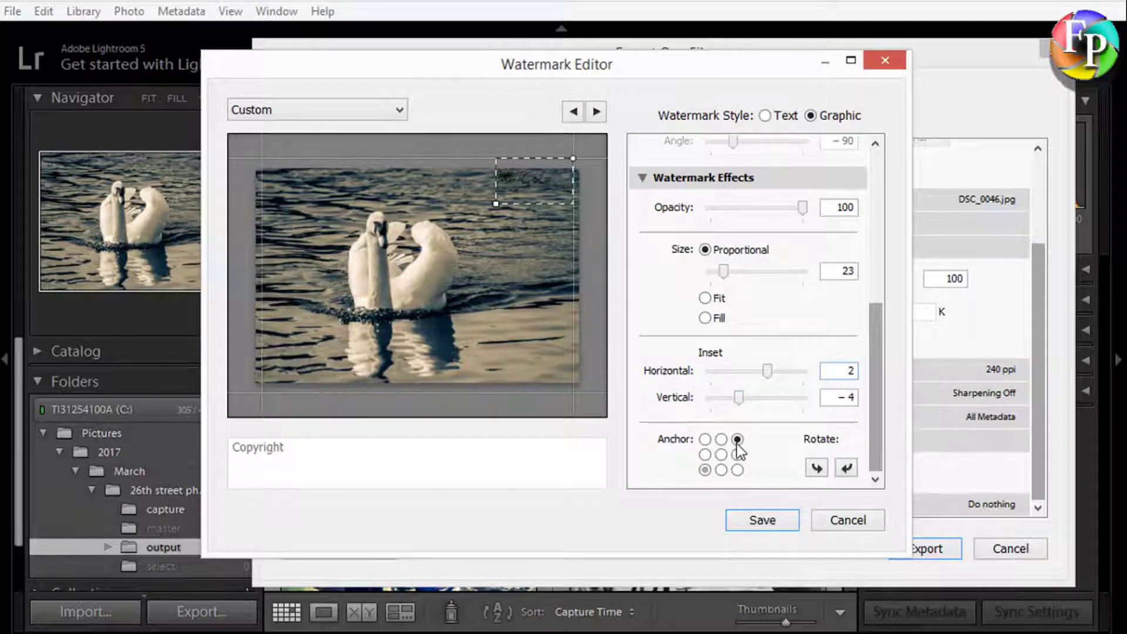
pyautogui.click(705, 439)
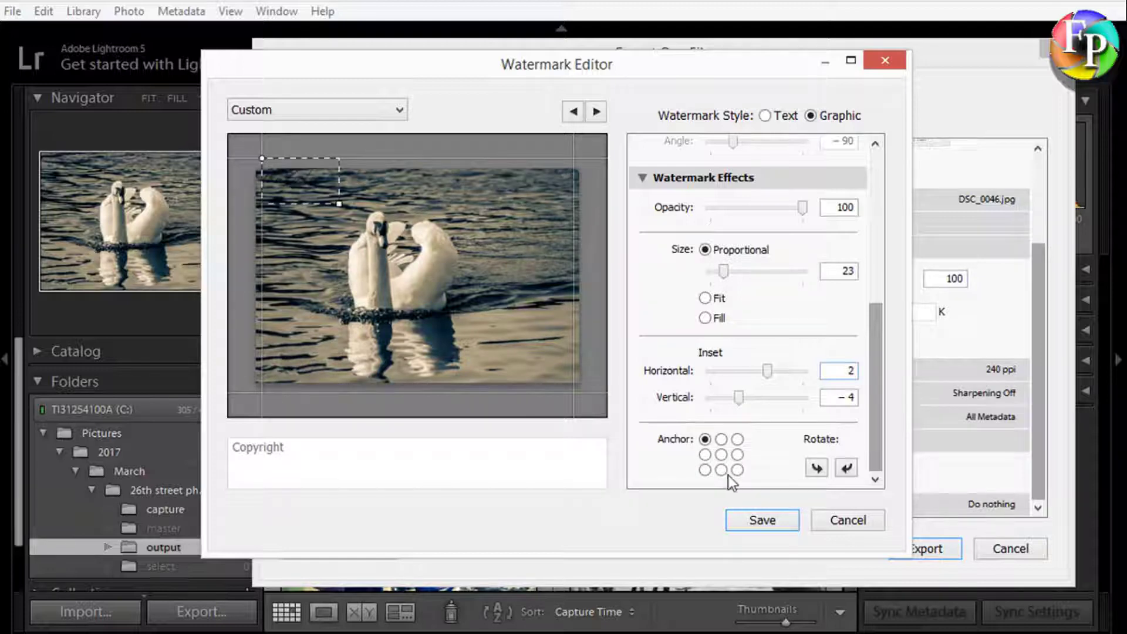
pyautogui.click(722, 469)
pyautogui.click(738, 470)
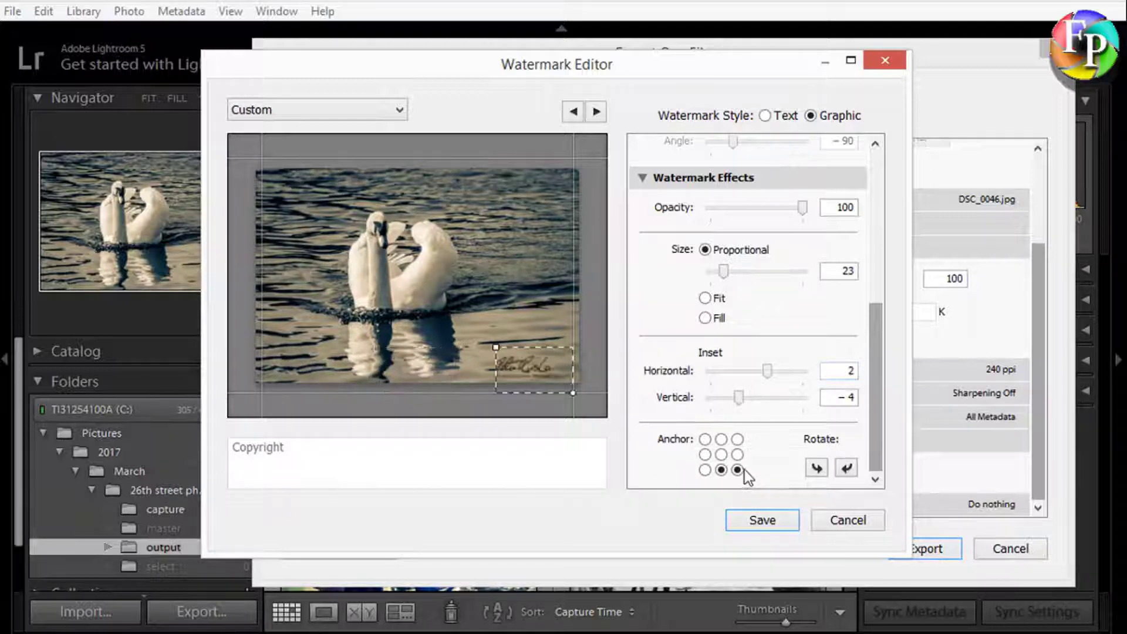
pyautogui.click(705, 469)
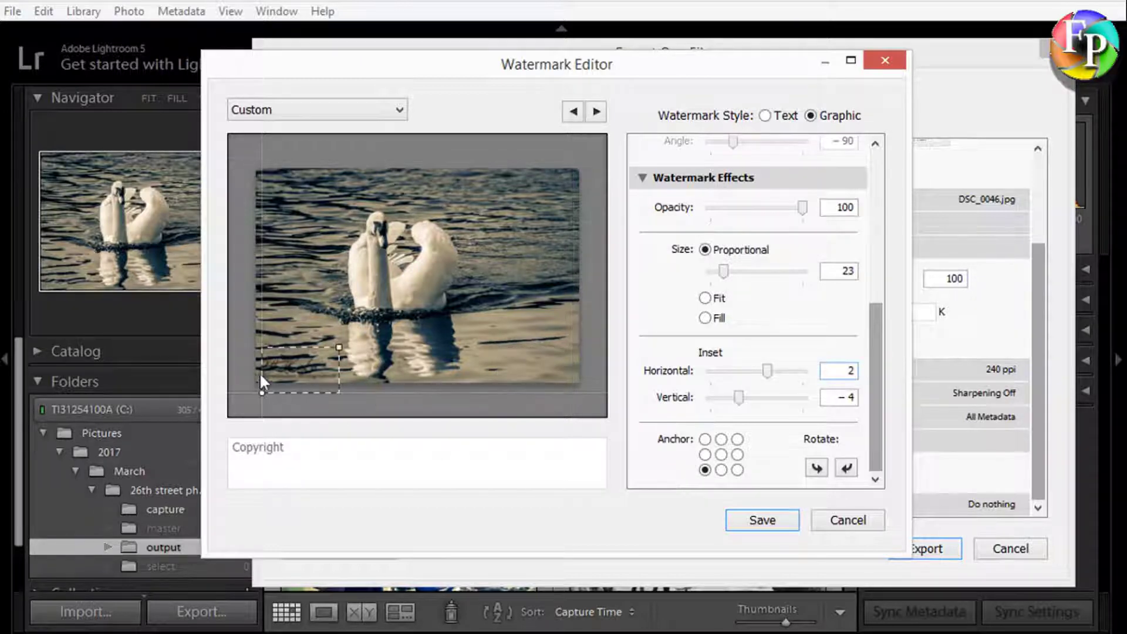
# Try the watermark rotated sideways at the right corners with insets -3 horizontal and 4 vertical, and restore it upright at the lower-left corner
pyautogui.click(821, 468)
pyautogui.click(738, 440)
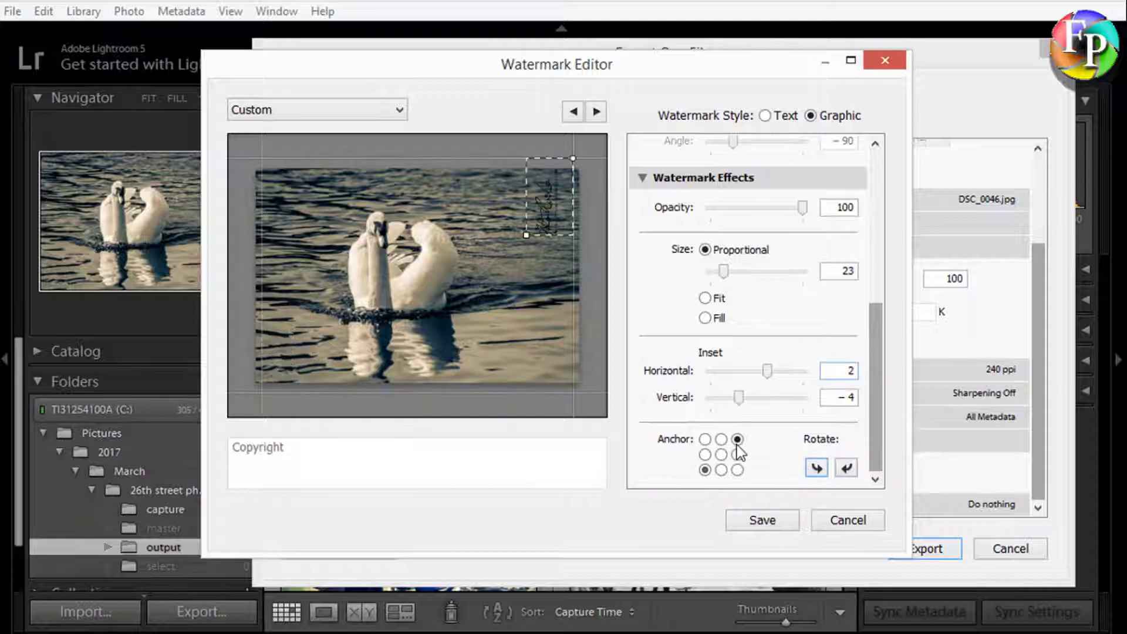
pyautogui.click(739, 470)
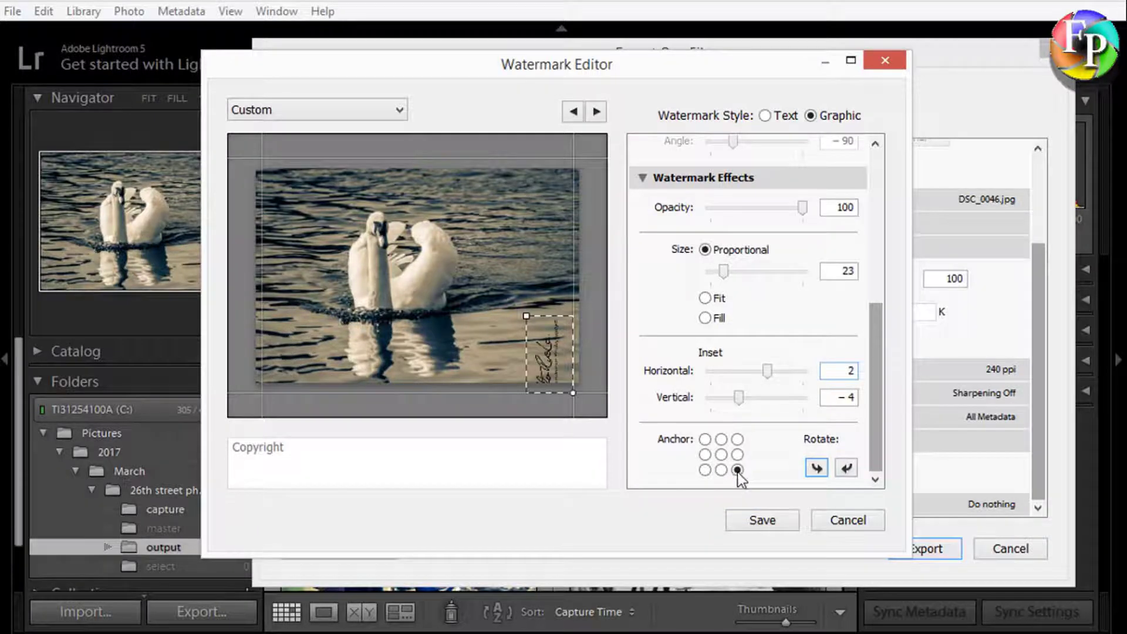
pyautogui.moveTo(740, 399); pyautogui.dragTo(739, 372)
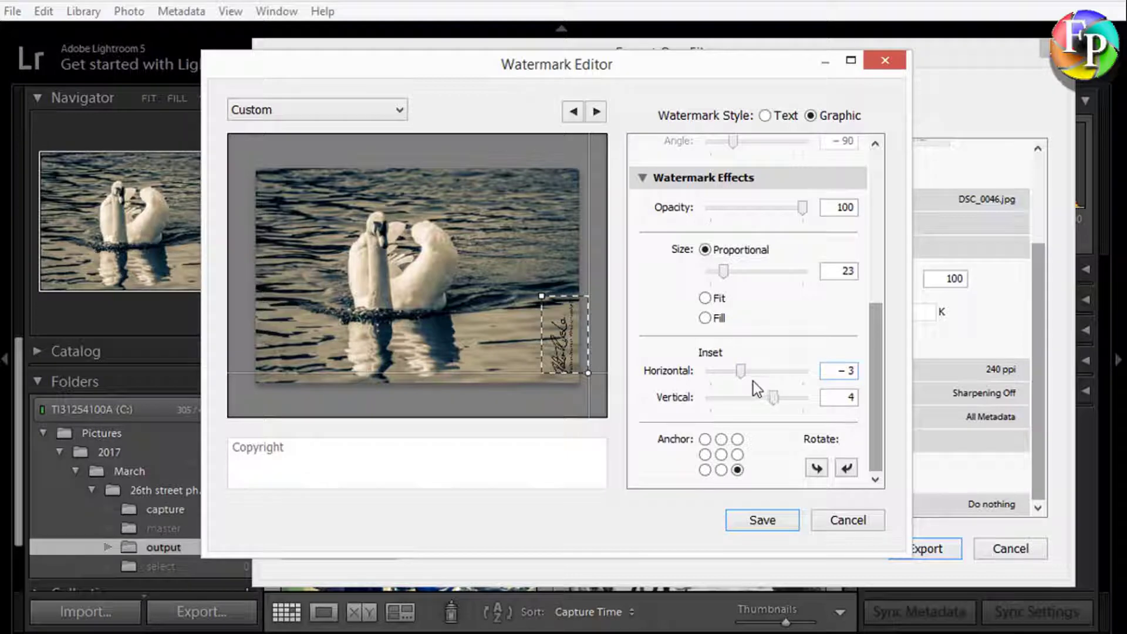
pyautogui.click(705, 469)
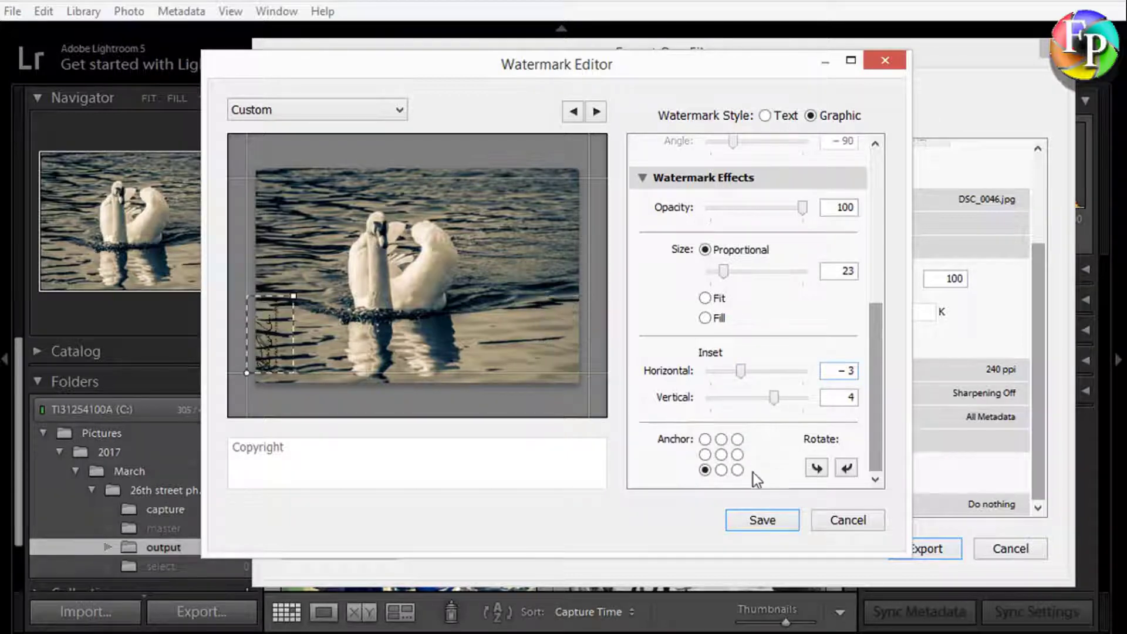
pyautogui.click(824, 469)
pyautogui.click(818, 470)
pyautogui.click(818, 470)
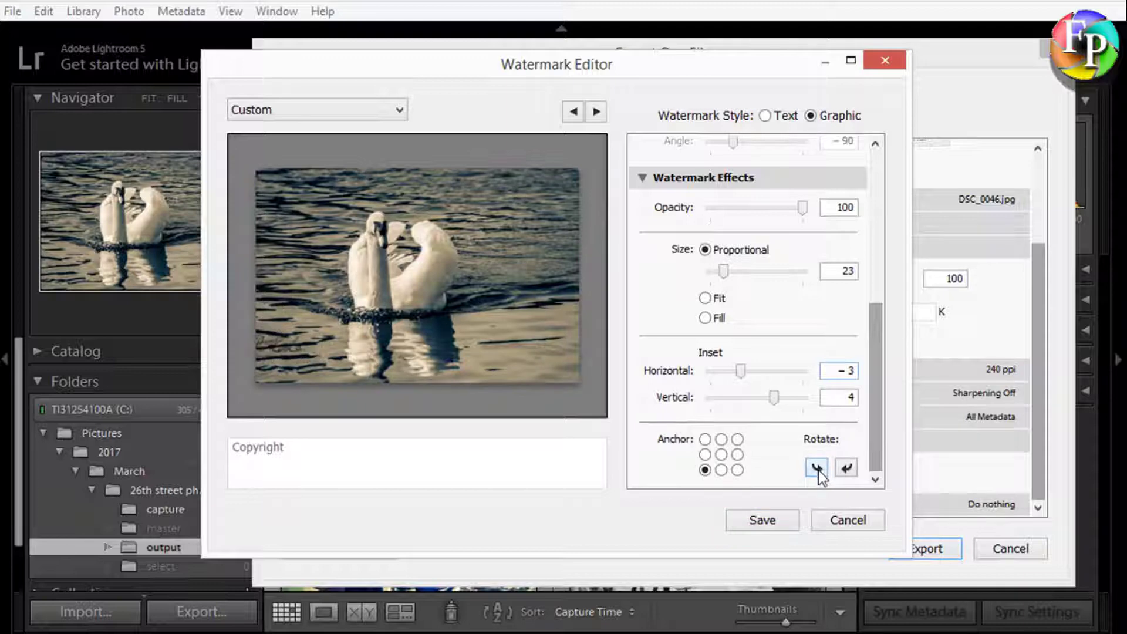
# Set the watermark's inset to 1 horizontal and -4 vertical
pyautogui.moveTo(779, 398); pyautogui.dragTo(766, 371)
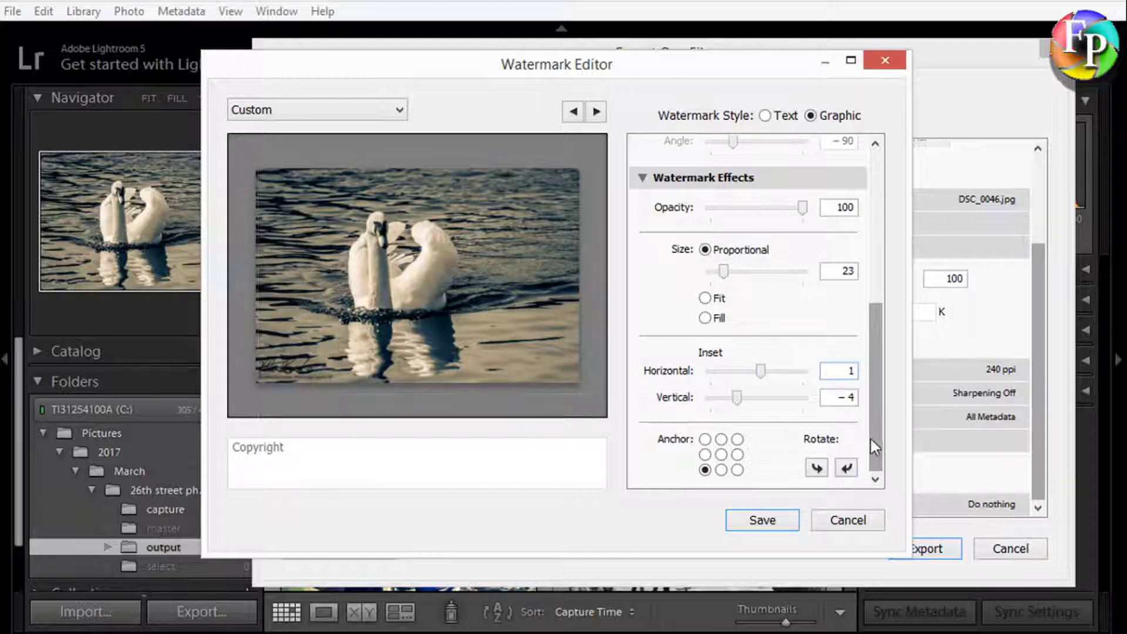
pyautogui.scroll(2, 885, 411)
pyautogui.scroll(-2, 885, 407)
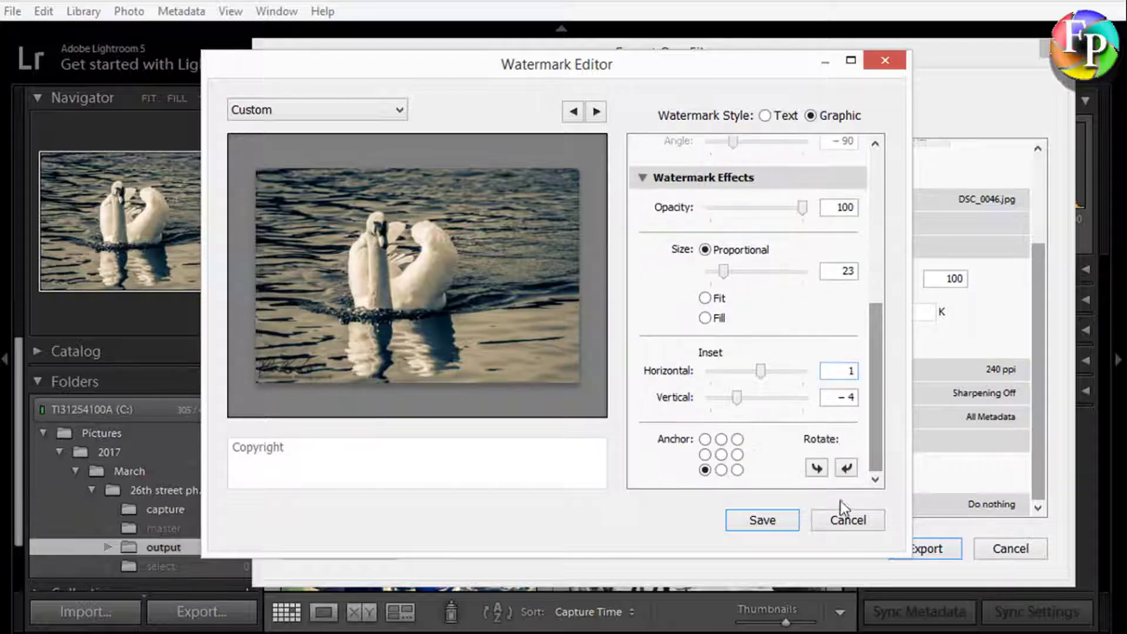
# Save the watermark as a preset named Custom watermark and keep it selected as the export's watermark
pyautogui.click(762, 521)
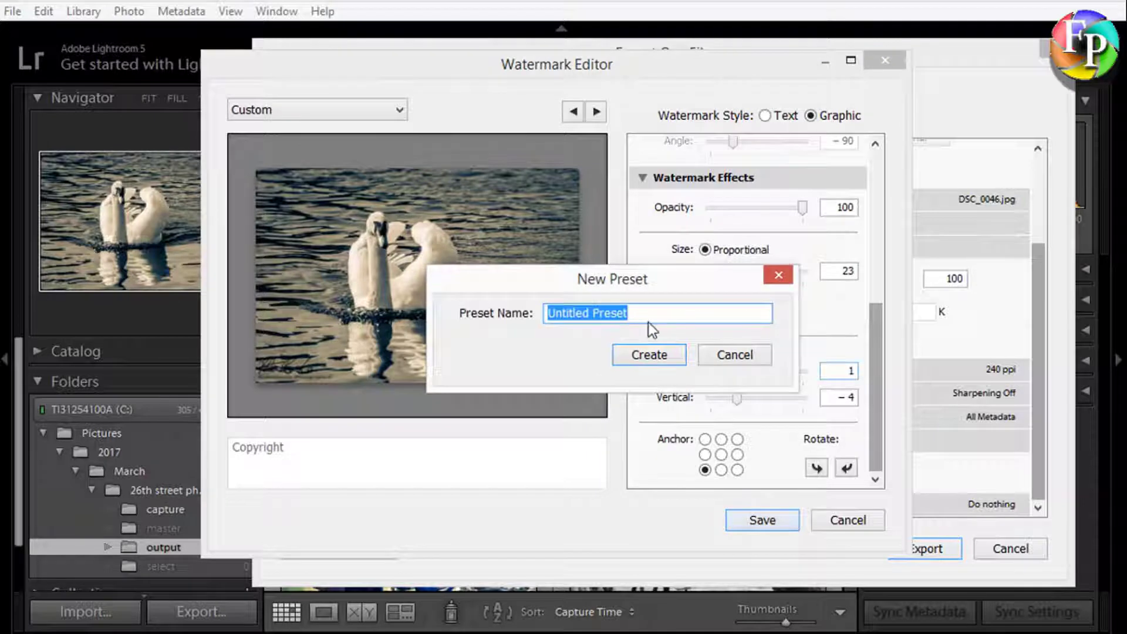
pyautogui.write('Cus')
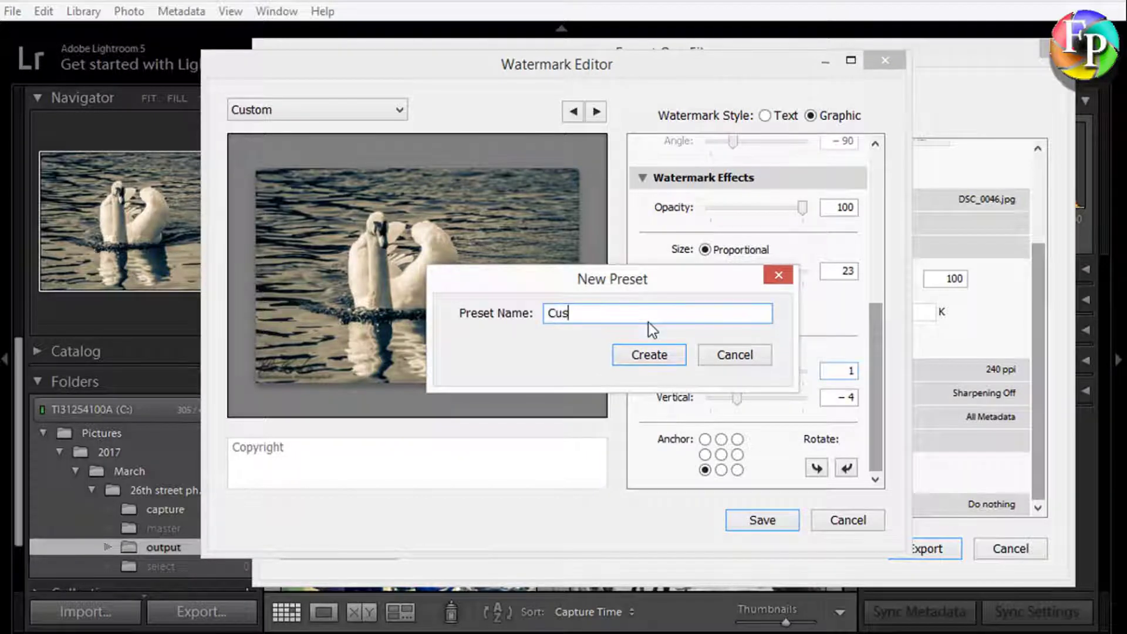
pyautogui.write('tom water')
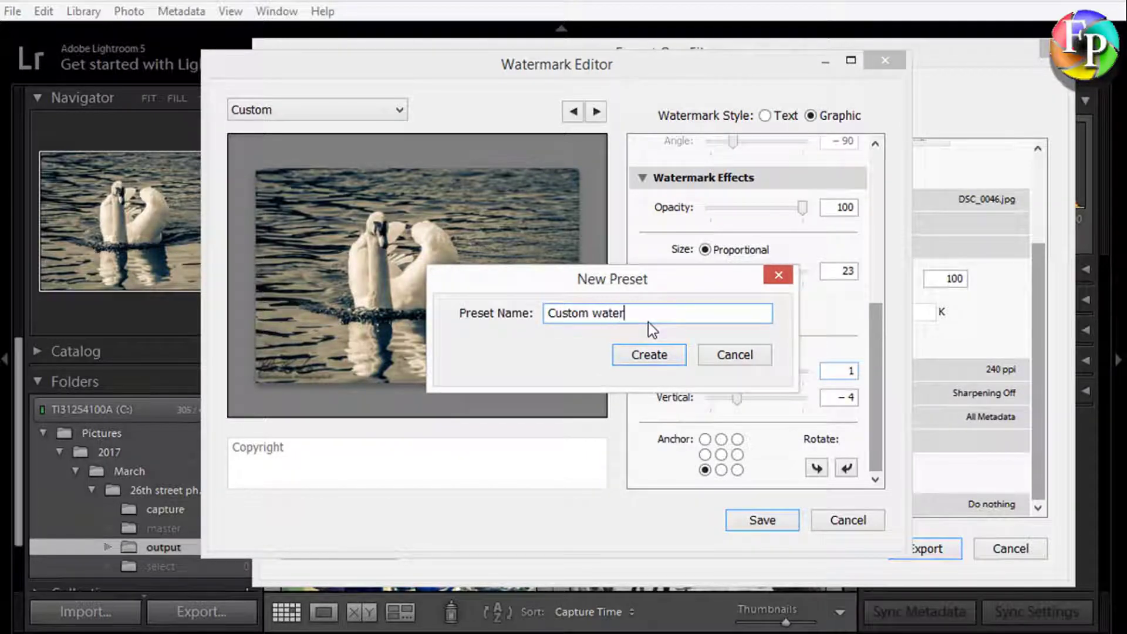
pyautogui.write('mark')
pyautogui.press('Return')
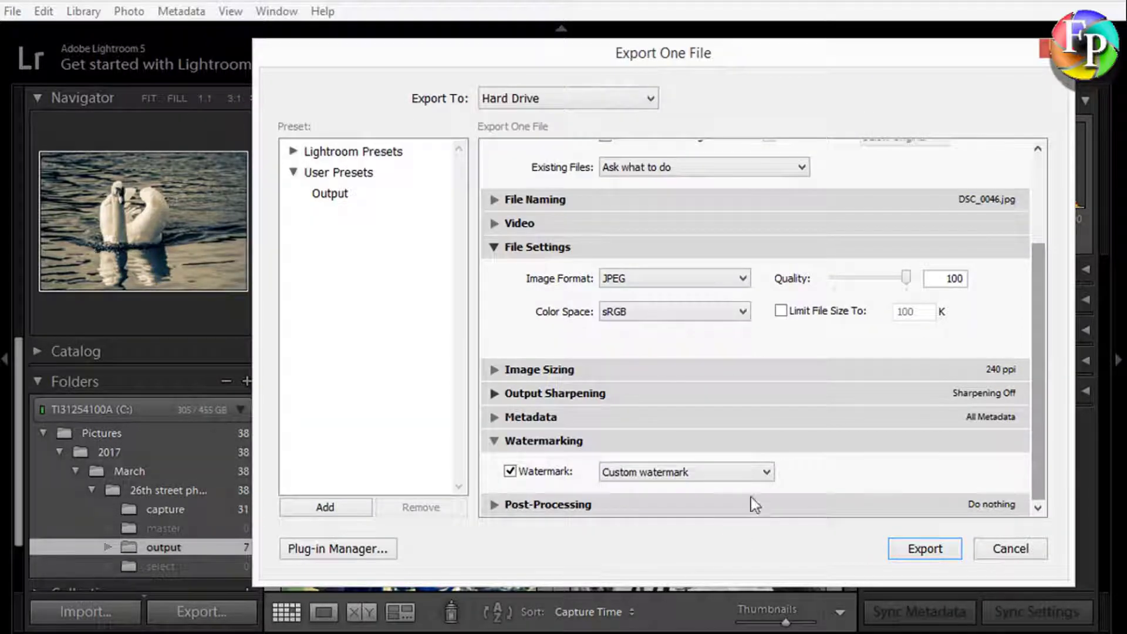
pyautogui.click(767, 472)
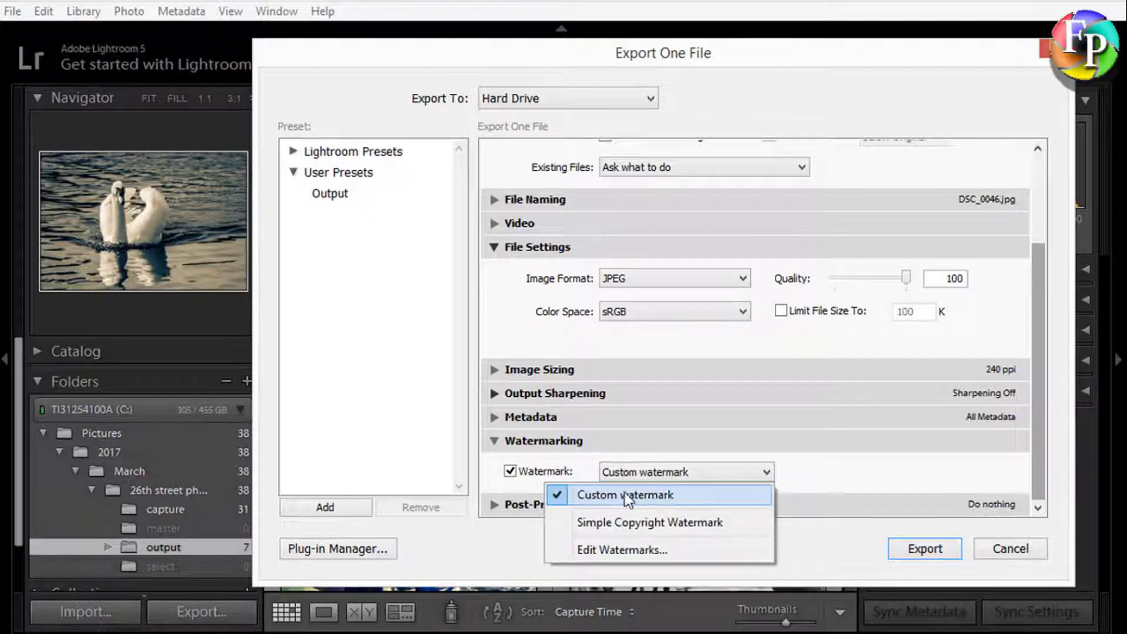
pyautogui.click(808, 477)
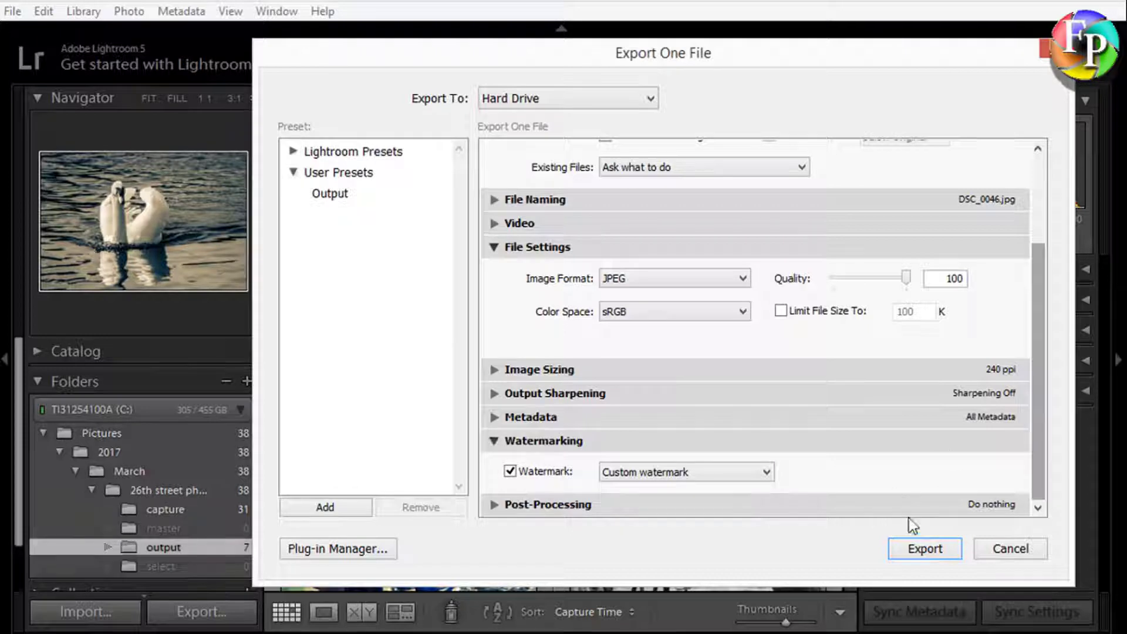
# Save the export settings as a user preset named Custom Watermark, and close the export settings without exporting
pyautogui.click(327, 508)
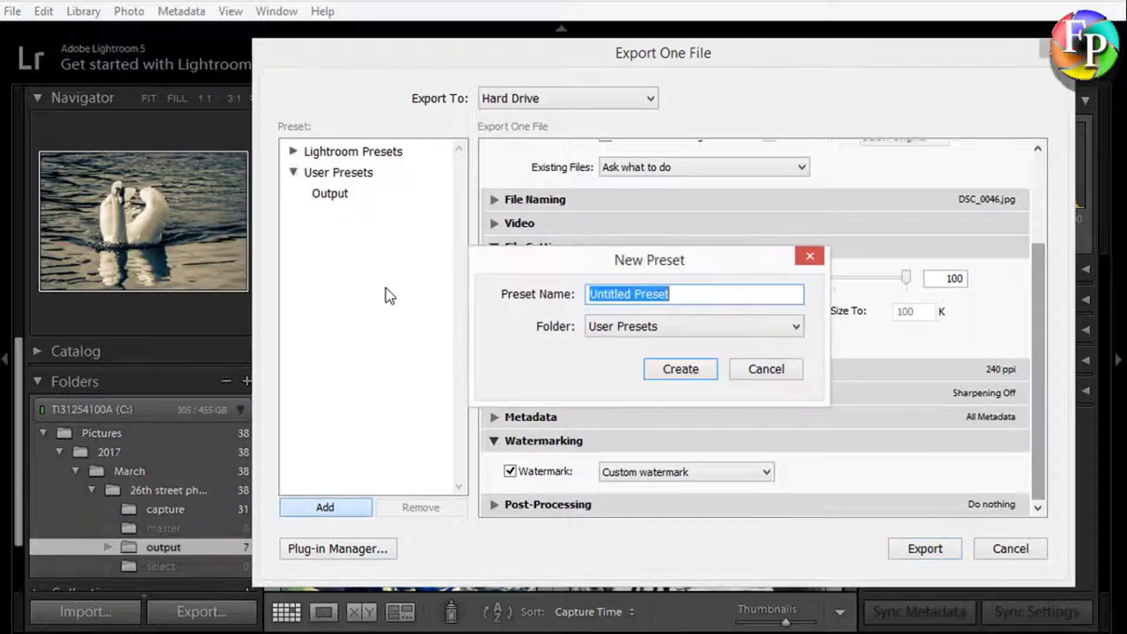
pyautogui.write('Wa')
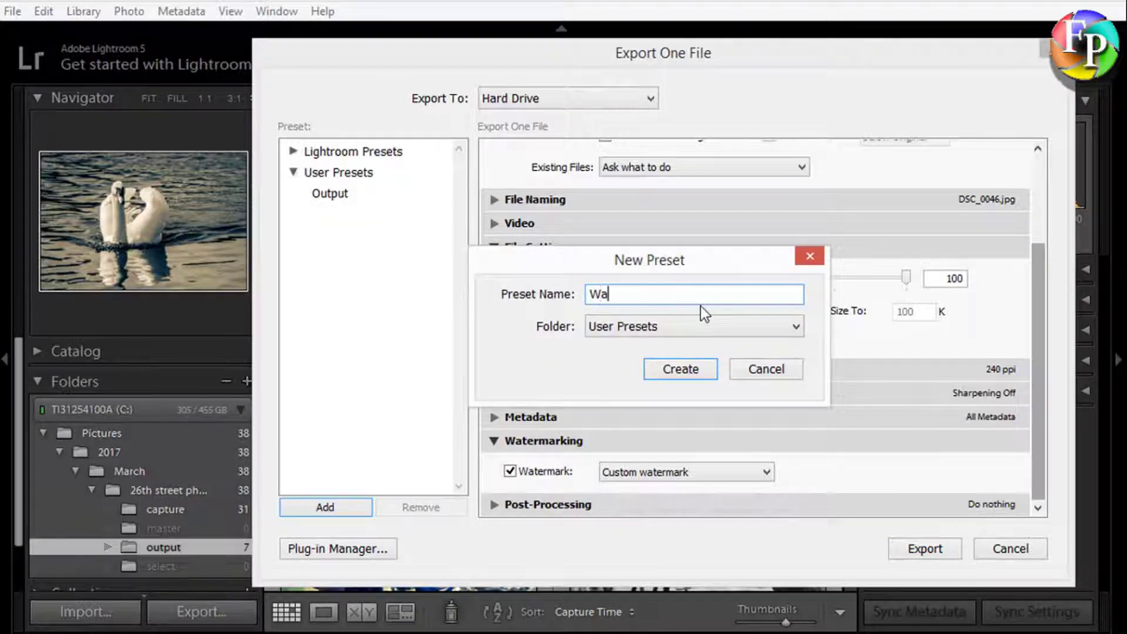
pyautogui.press('BackSpace')
pyautogui.press('BackSpace')
pyautogui.write('Custom')
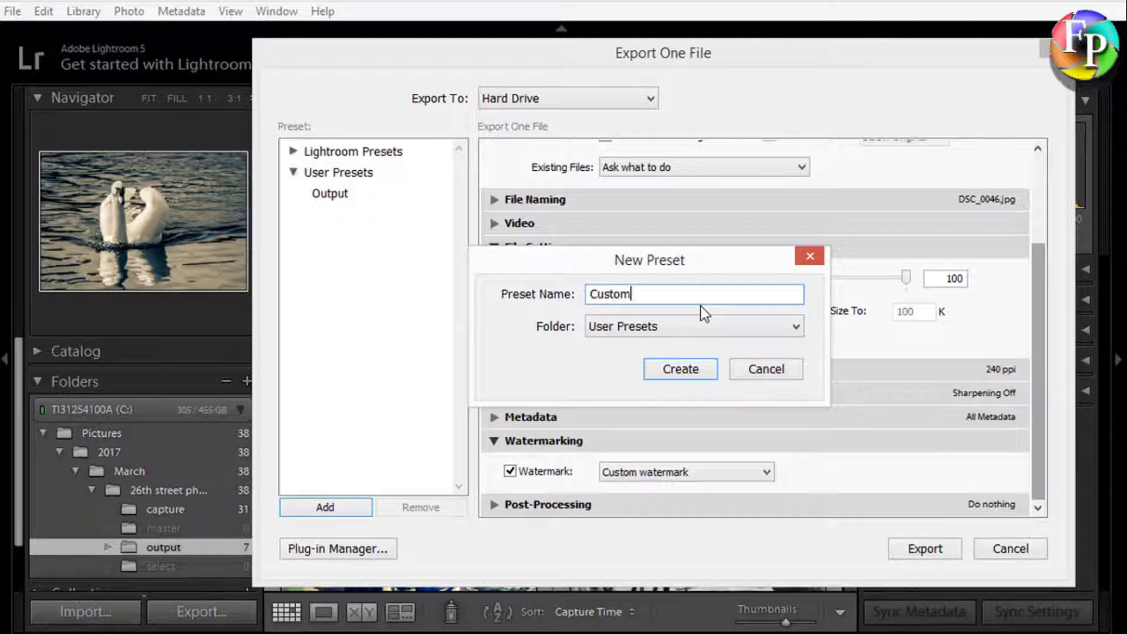
pyautogui.write(' Watermark')
pyautogui.press('Return')
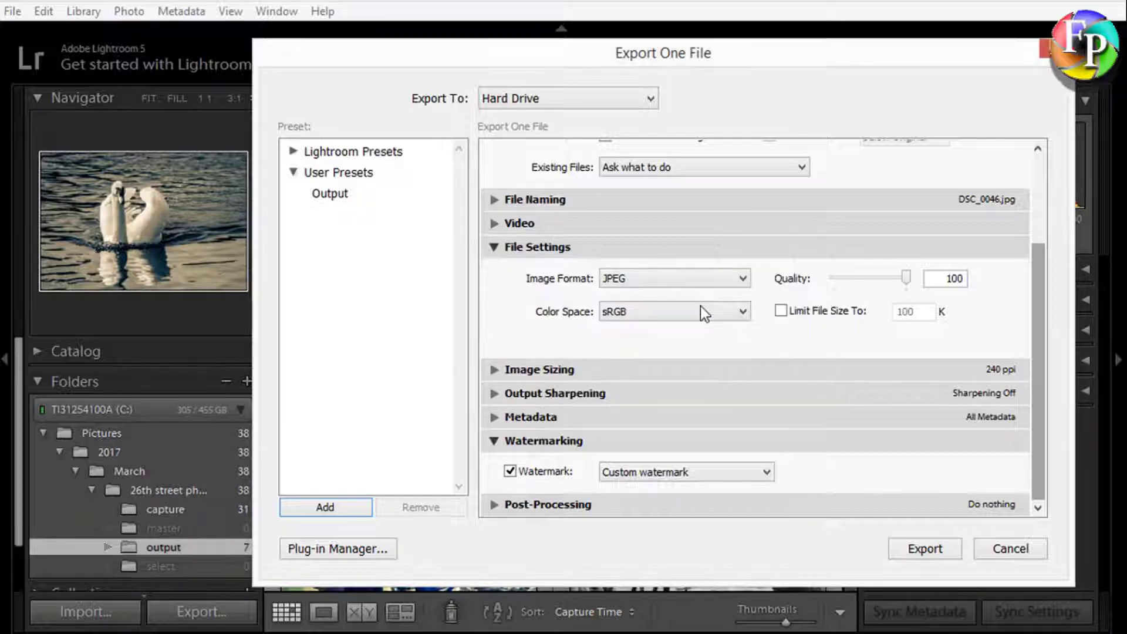
pyautogui.click(1016, 553)
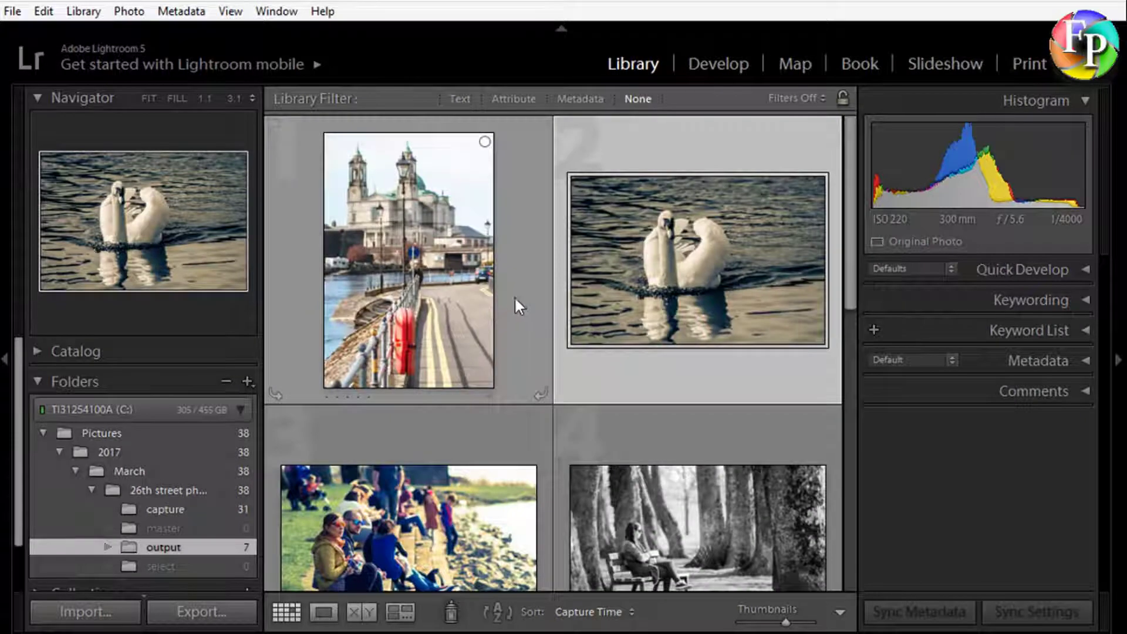
# Select all photos in the output folder and start exporting them with the Custom Watermark user preset
pyautogui.click(515, 297)
pyautogui.hotkey('ctrl', 'a')
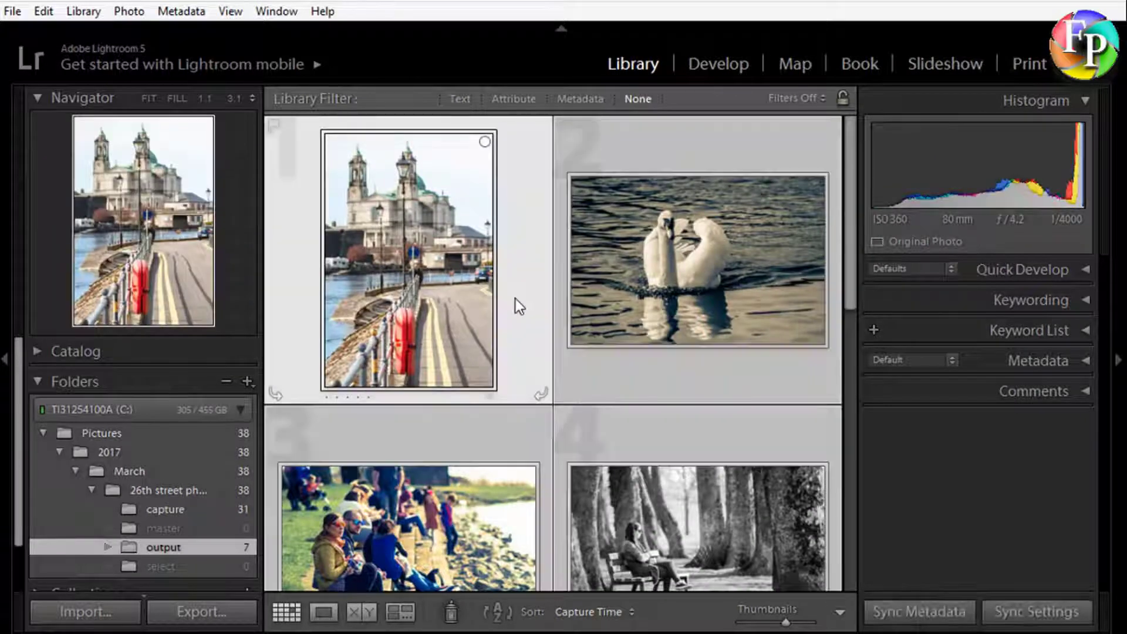
pyautogui.rightClick(417, 259)
pyautogui.moveTo(562, 587)
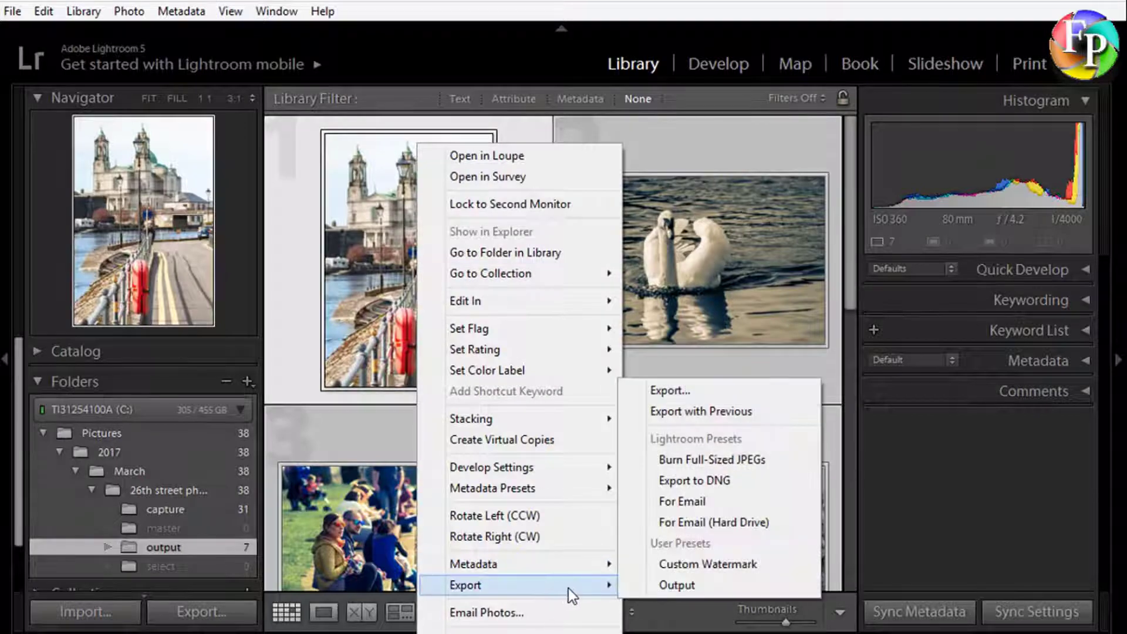
pyautogui.click(693, 565)
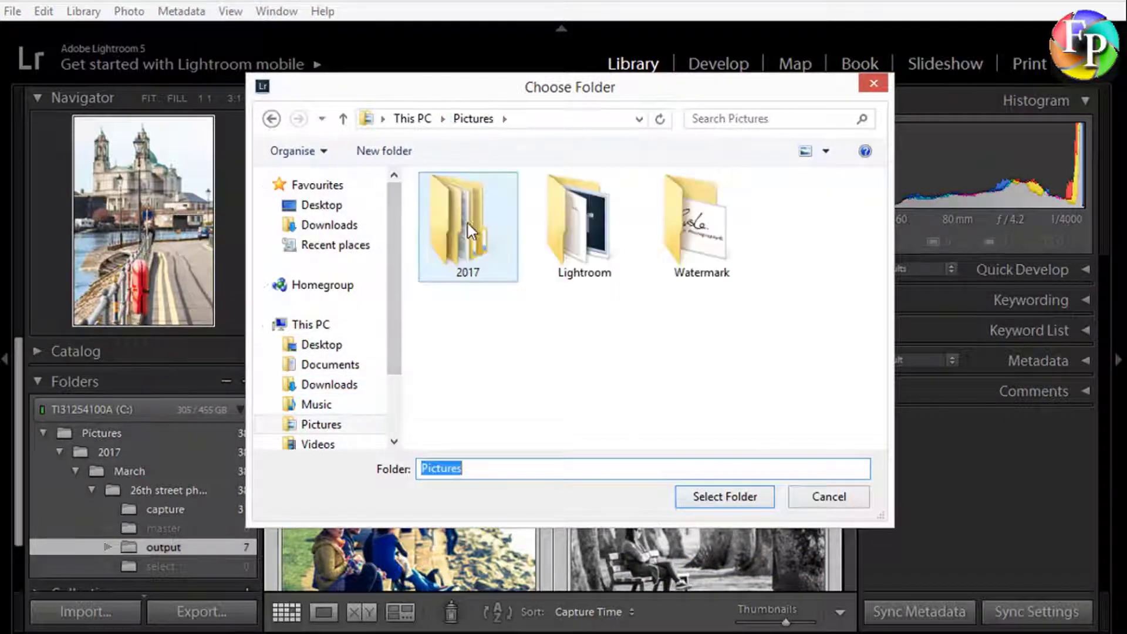
# Export into the output folder inside 2017, March, 26th street photography, using unique names for files that already exist
pyautogui.doubleClick(468, 223)
pyautogui.doubleClick(459, 237)
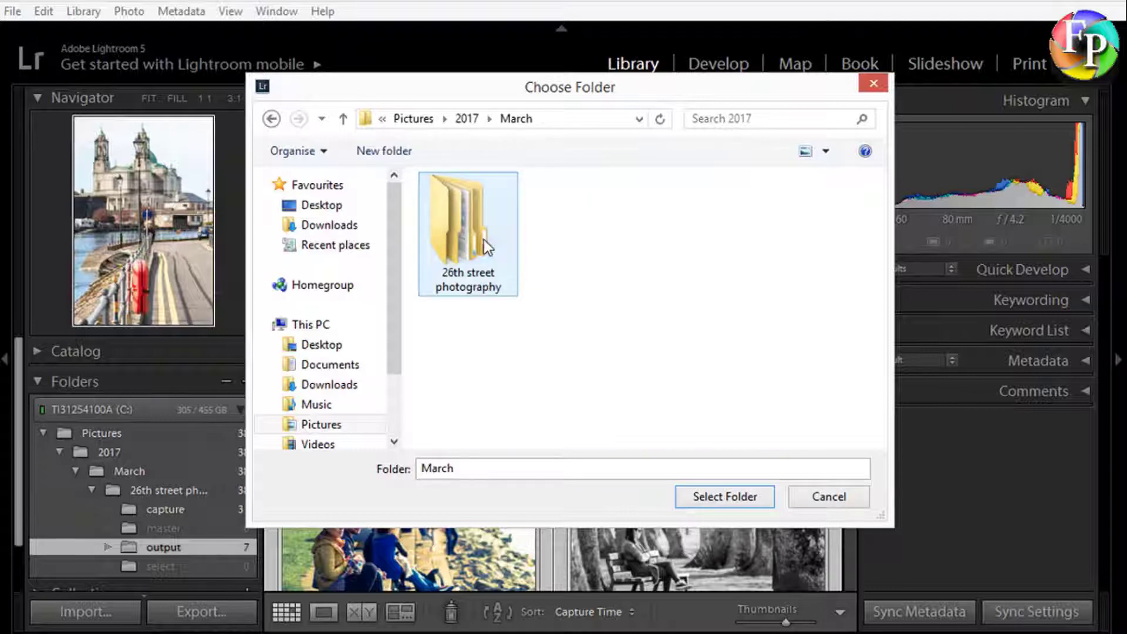
pyautogui.doubleClick(463, 240)
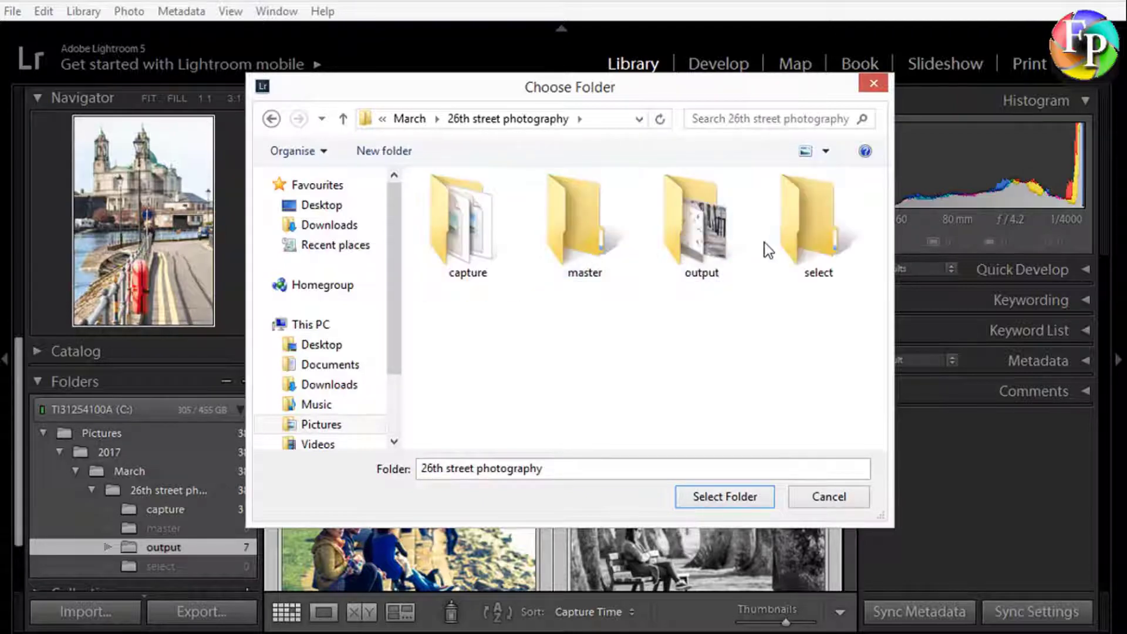
pyautogui.doubleClick(699, 240)
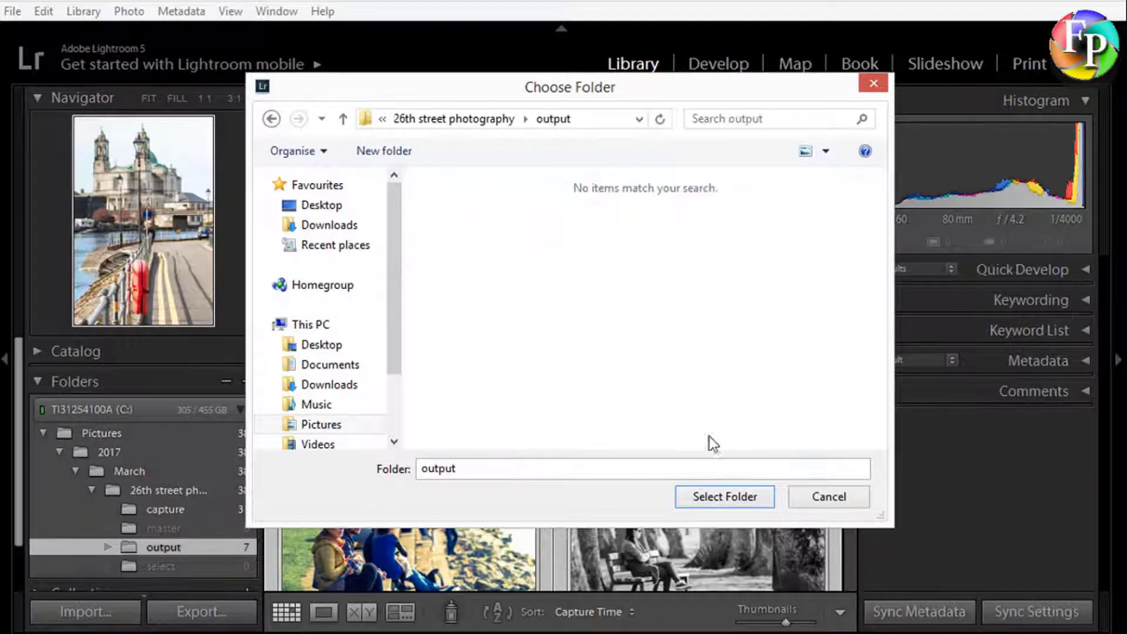
pyautogui.click(713, 495)
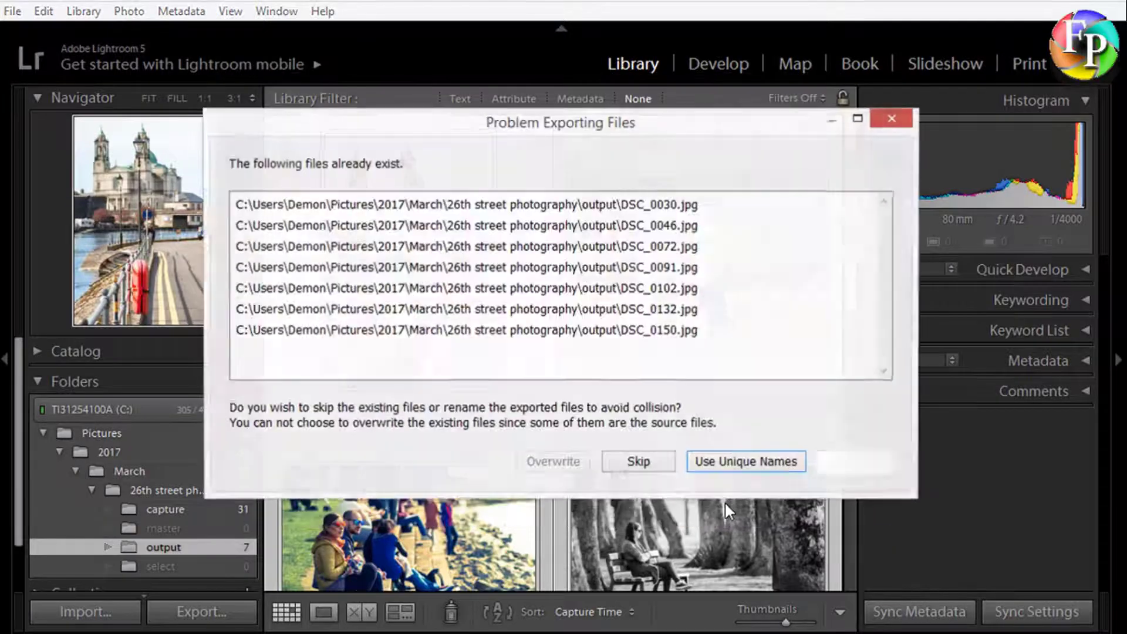
pyautogui.click(730, 463)
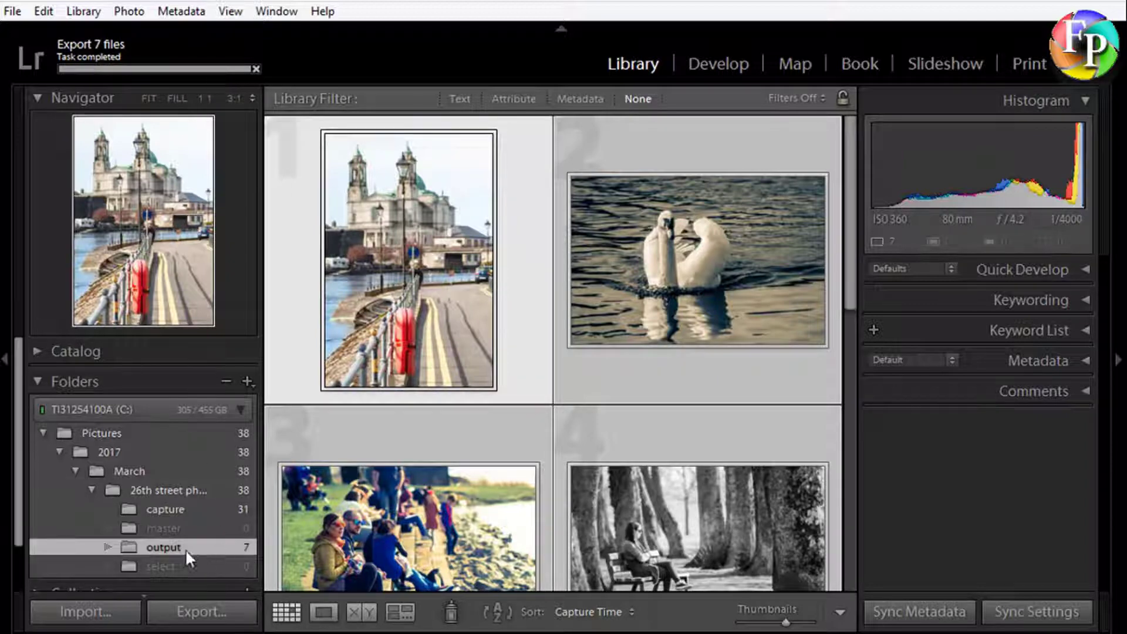
# Synchronize the 26th street photography folder, importing the new photos and scanning for metadata updates
pyautogui.rightClick(175, 488)
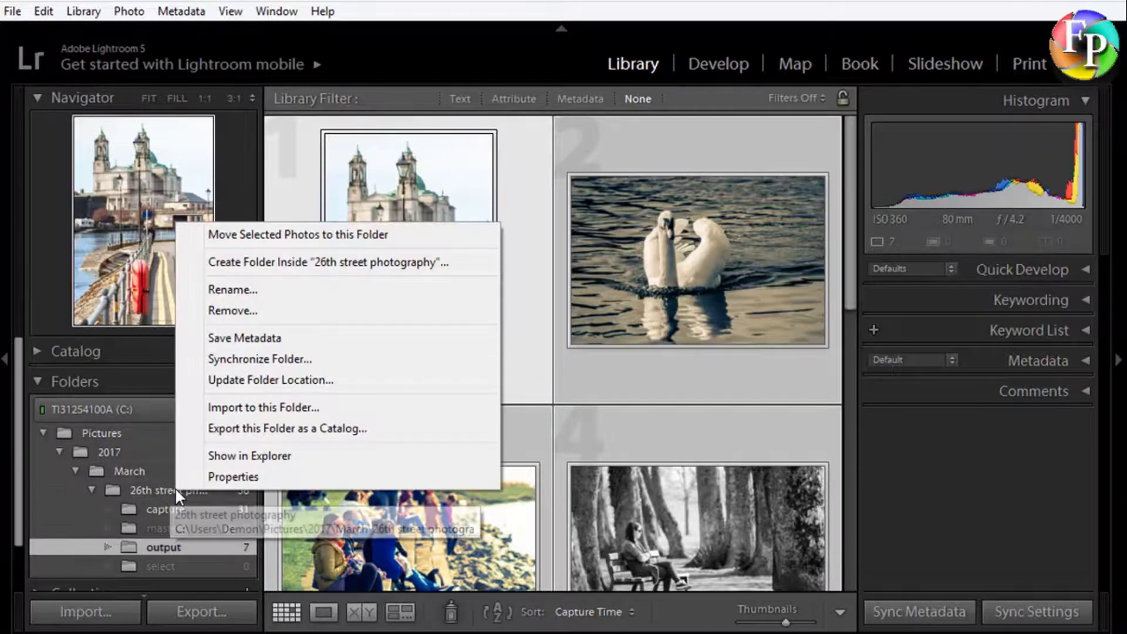
pyautogui.click(266, 358)
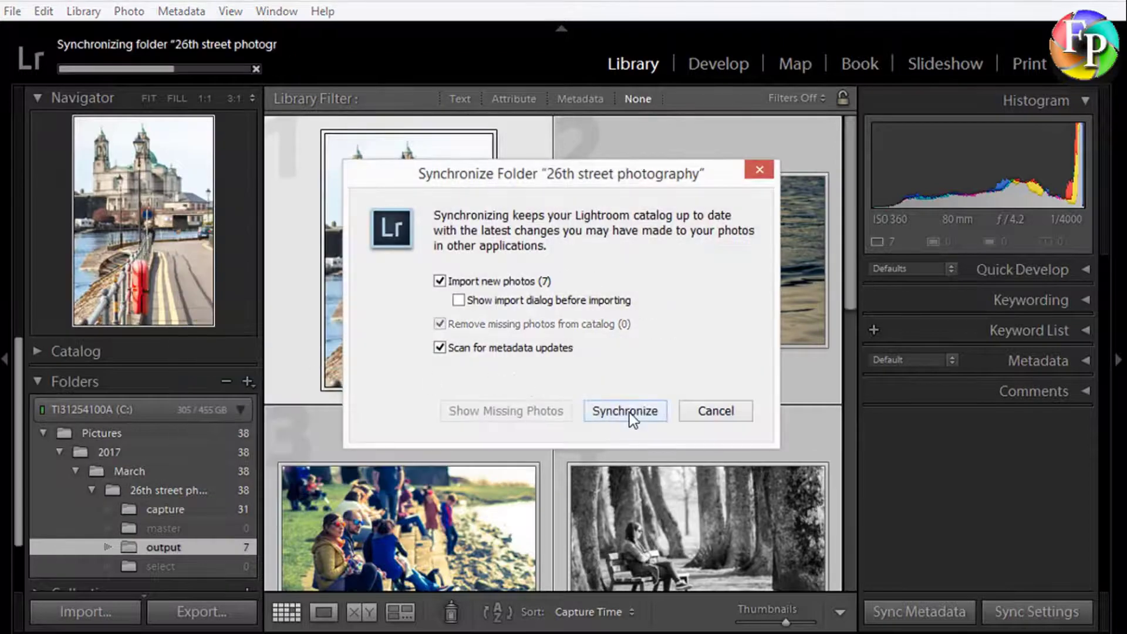
pyautogui.click(627, 411)
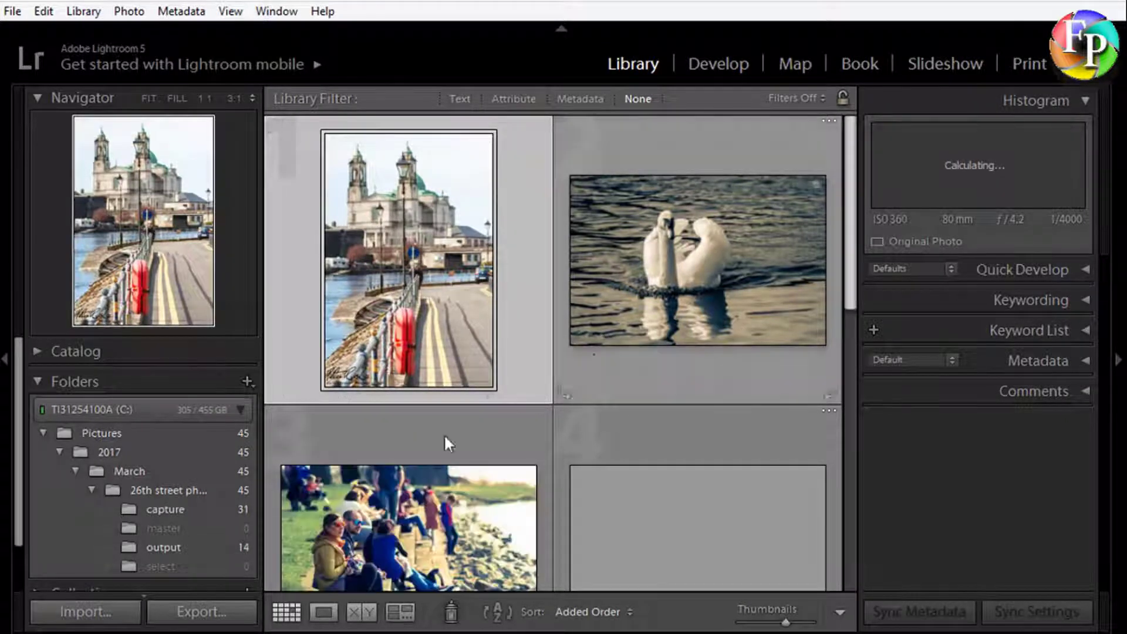
# Show the output folder's photos and compare the watermarked copies with the originals
pyautogui.click(159, 546)
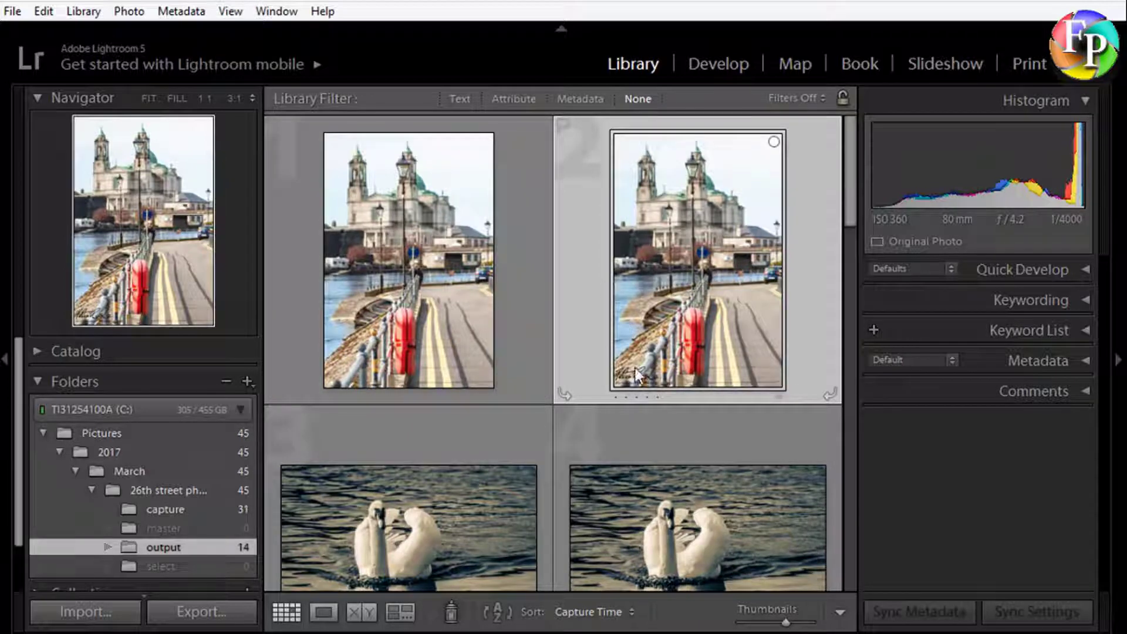
pyautogui.moveTo(851, 214); pyautogui.dragTo(850, 294)
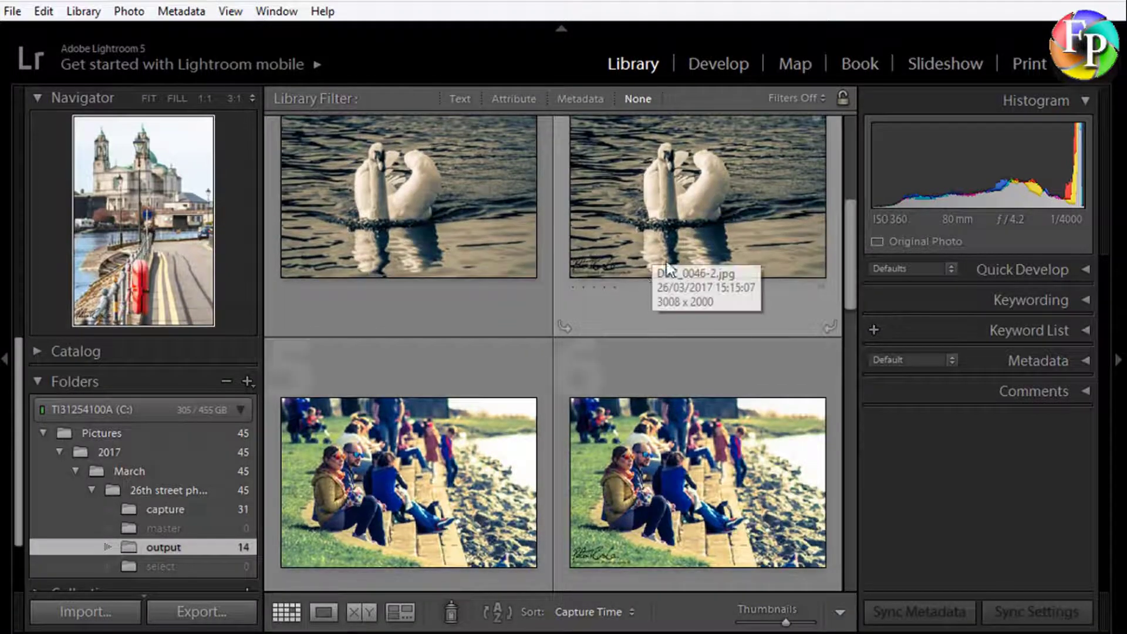
pyautogui.moveTo(852, 287); pyautogui.dragTo(848, 200)
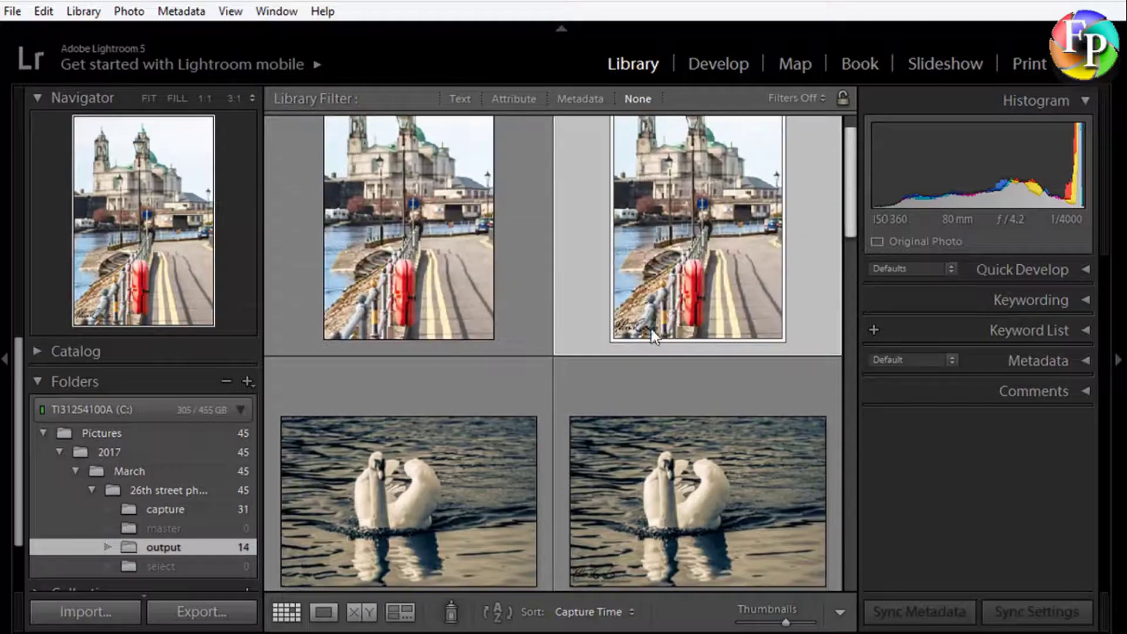
# Show the capture folder and filter it to flagged photos only
pyautogui.click(170, 507)
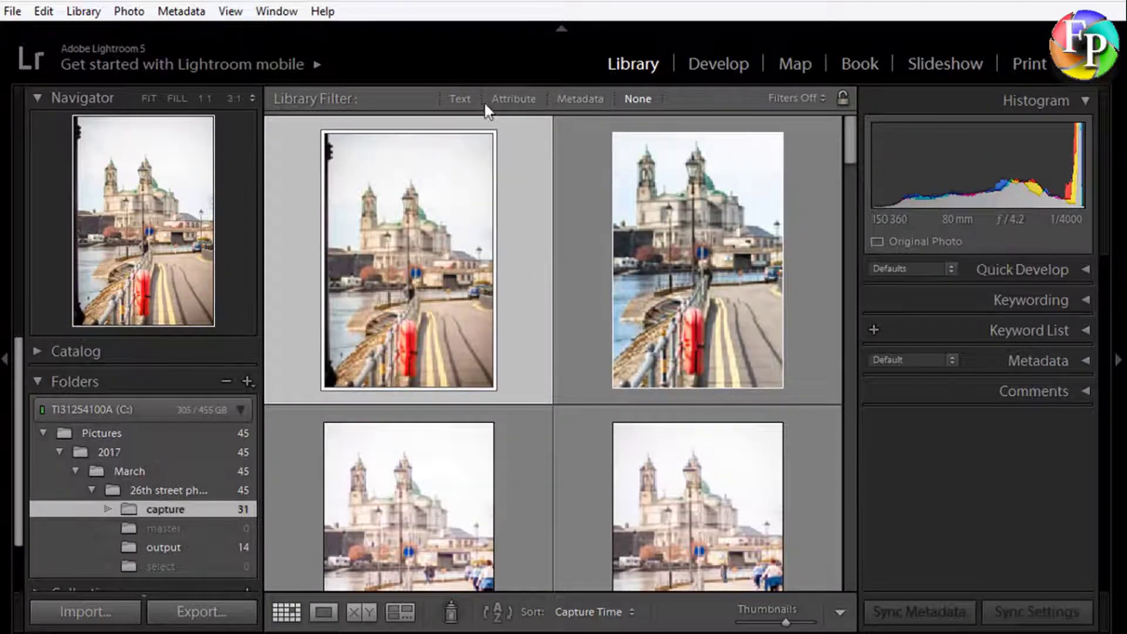
pyautogui.click(499, 100)
pyautogui.click(388, 125)
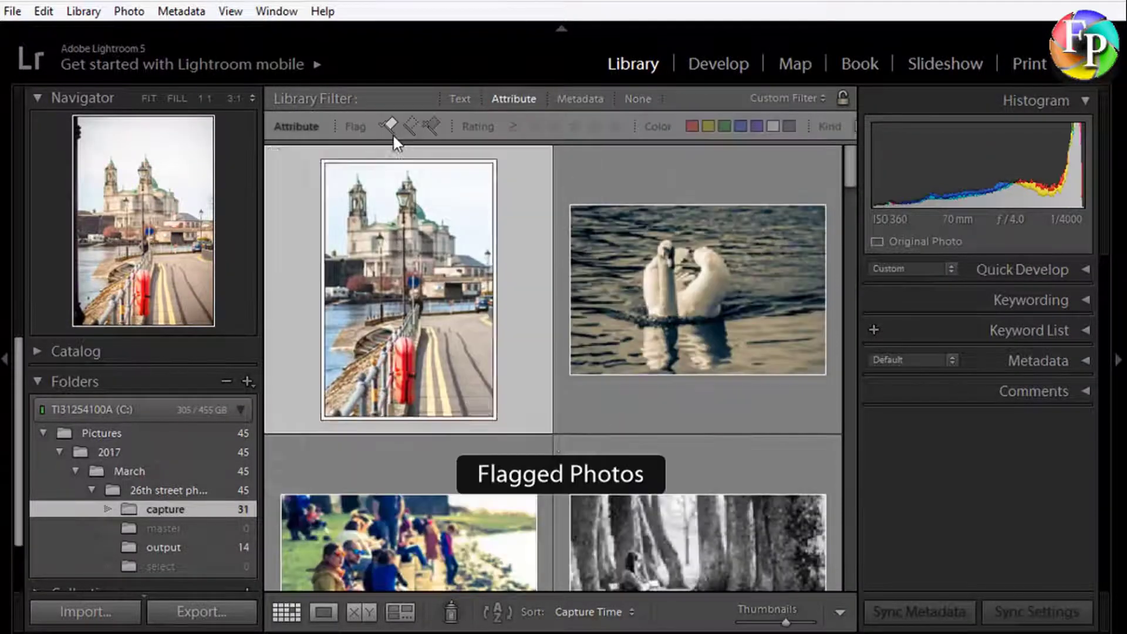
# Open the export settings for the church photo, load the Custom Watermark preset, and open its watermark for editing
pyautogui.rightClick(411, 309)
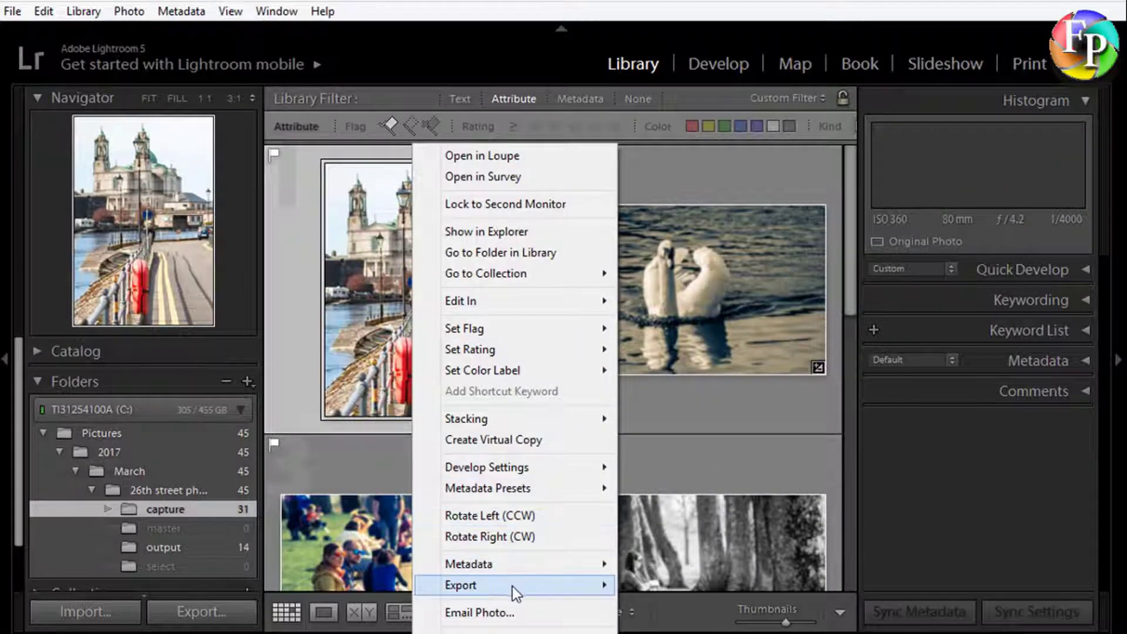
pyautogui.moveTo(512, 586)
pyautogui.click(677, 390)
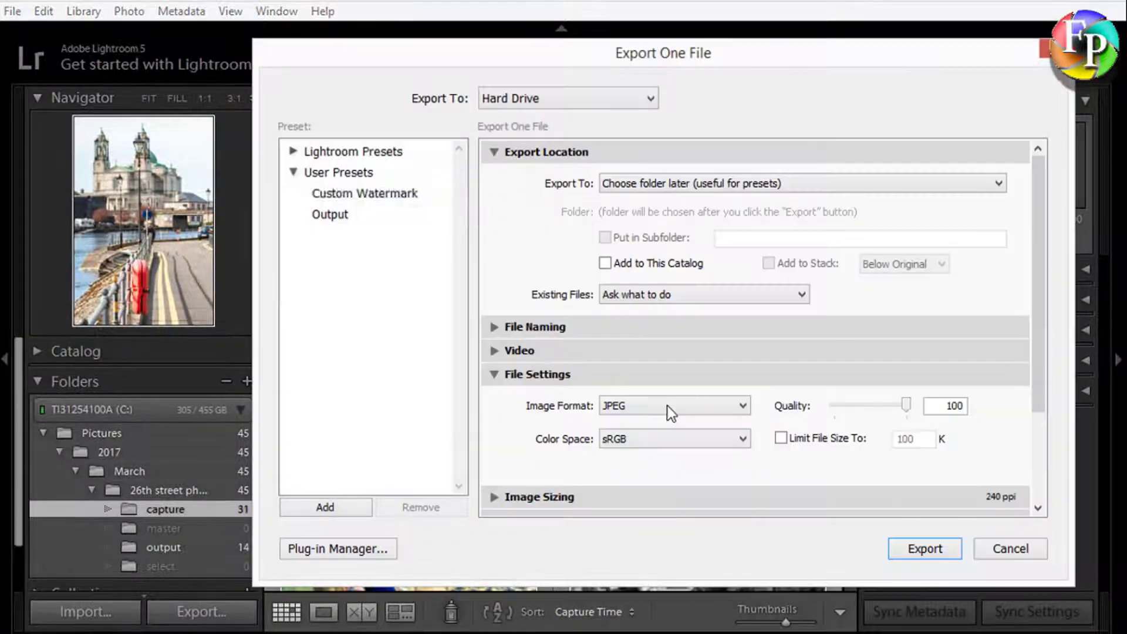
pyautogui.moveTo(1036, 309); pyautogui.dragTo(1033, 393)
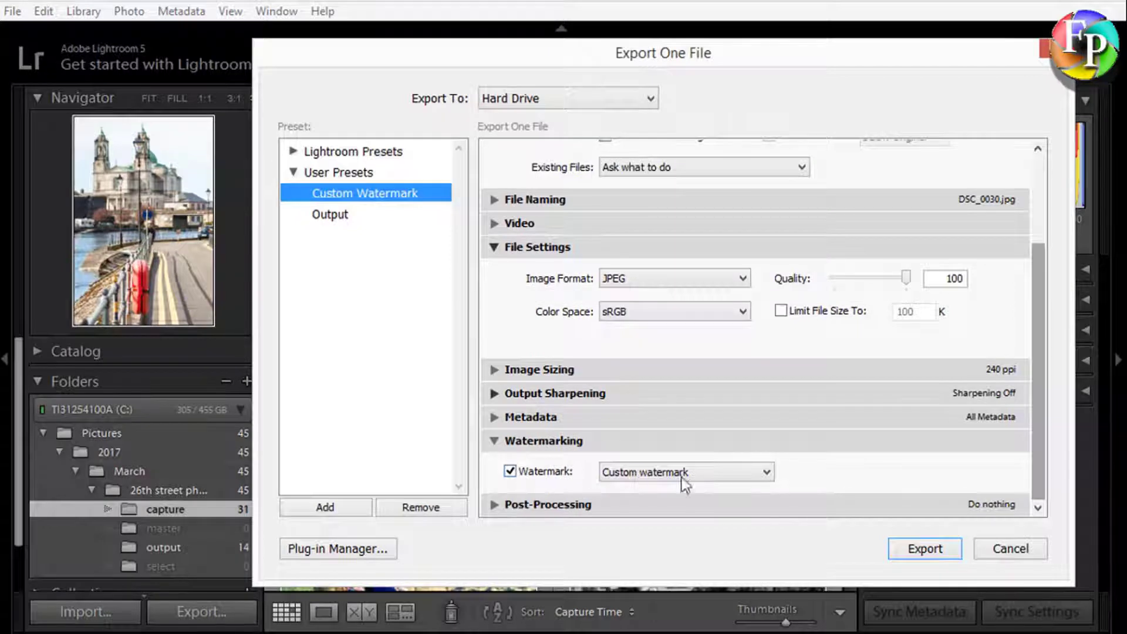
pyautogui.click(766, 472)
pyautogui.click(686, 547)
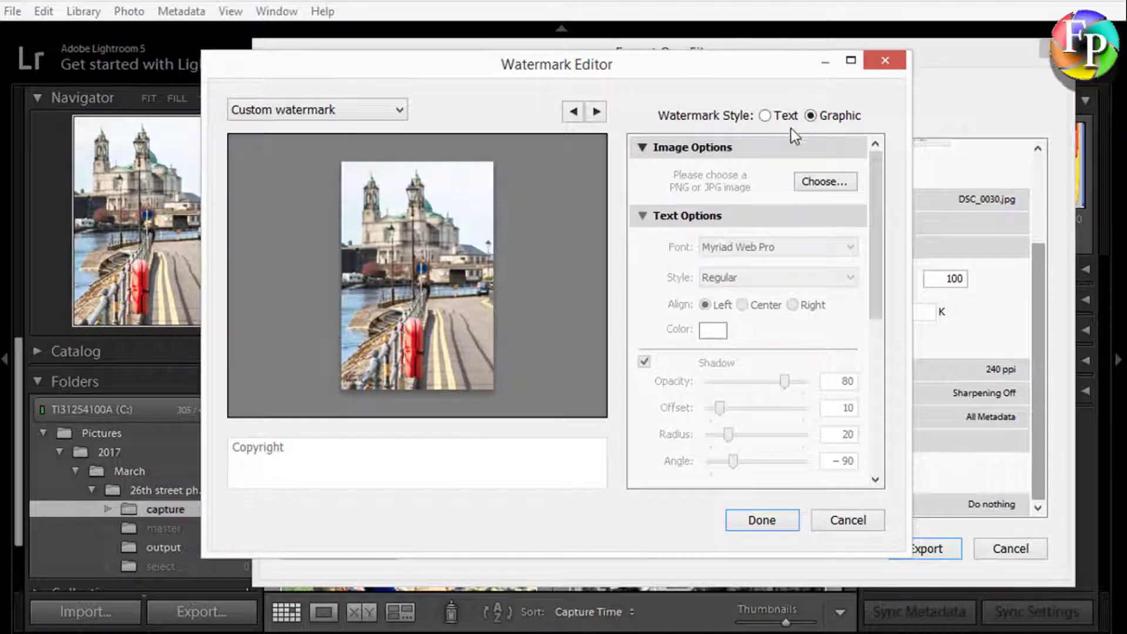
# Switch the watermark style to Text and set its vertical inset to 0
pyautogui.click(765, 116)
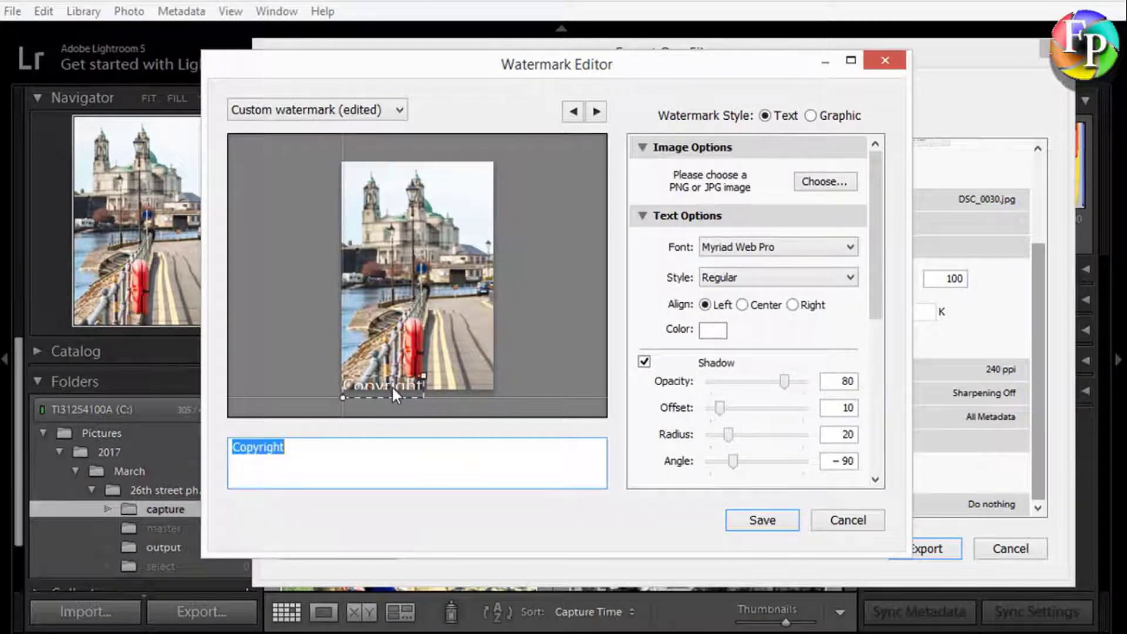
pyautogui.moveTo(878, 302); pyautogui.dragTo(861, 433)
pyautogui.moveTo(738, 456); pyautogui.dragTo(754, 459)
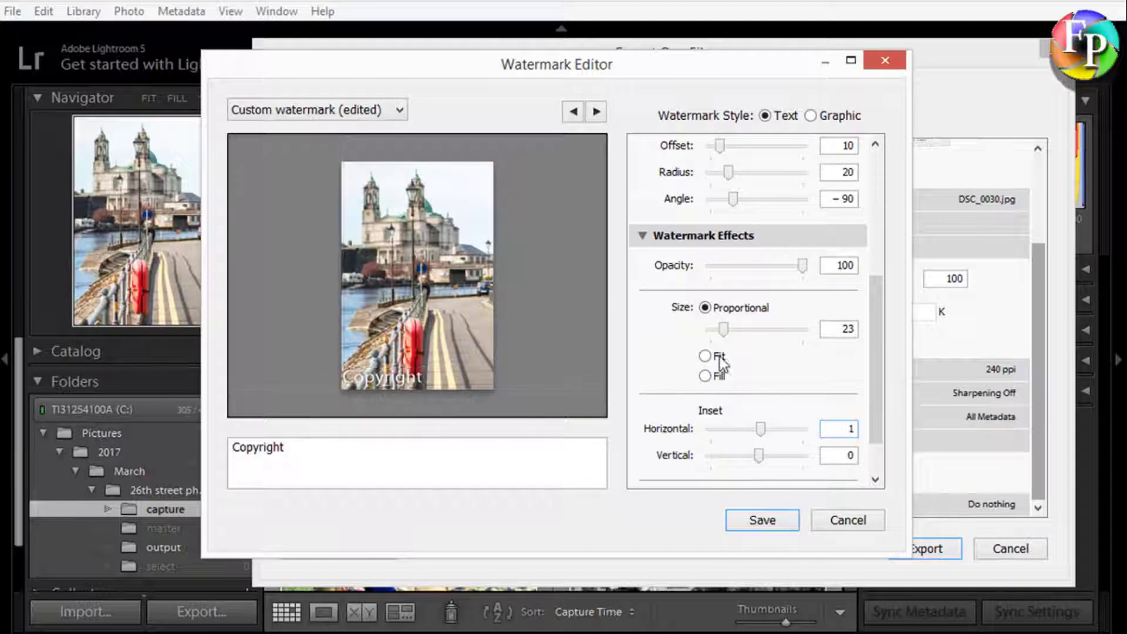
pyautogui.moveTo(875, 314); pyautogui.dragTo(886, 176)
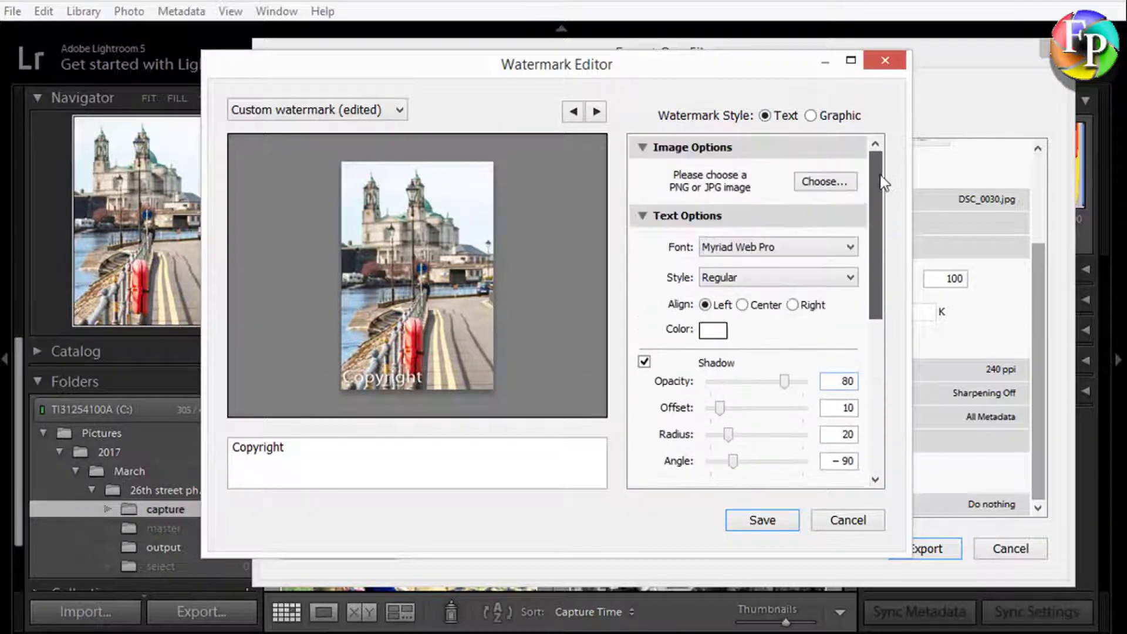
# Set the watermark text's color to black and its font to Arial
pyautogui.click(720, 335)
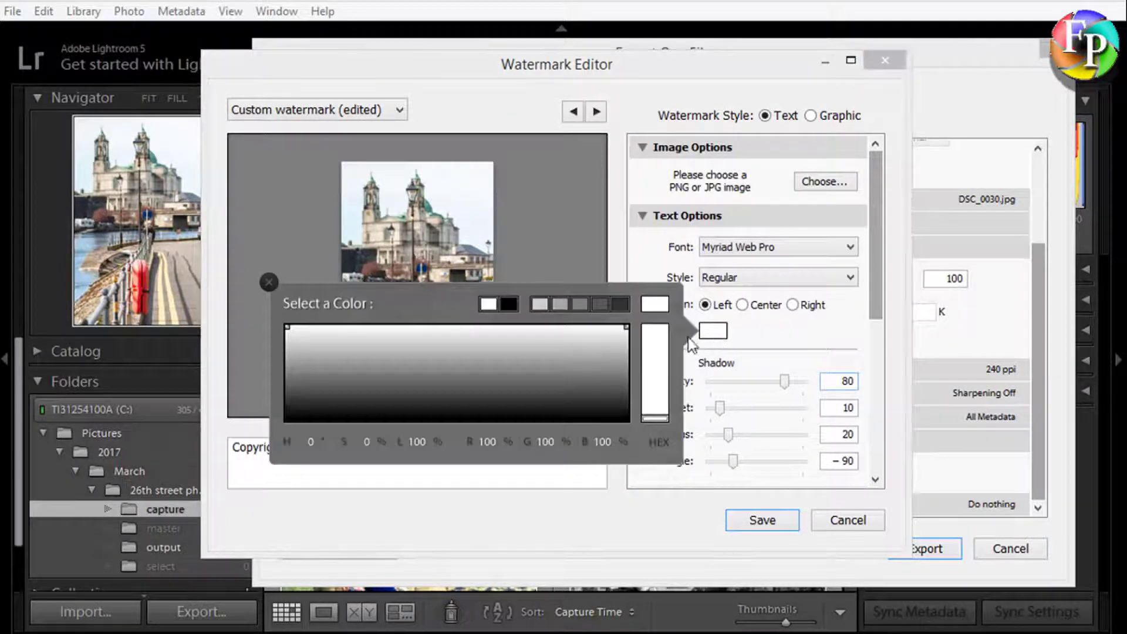
pyautogui.click(511, 303)
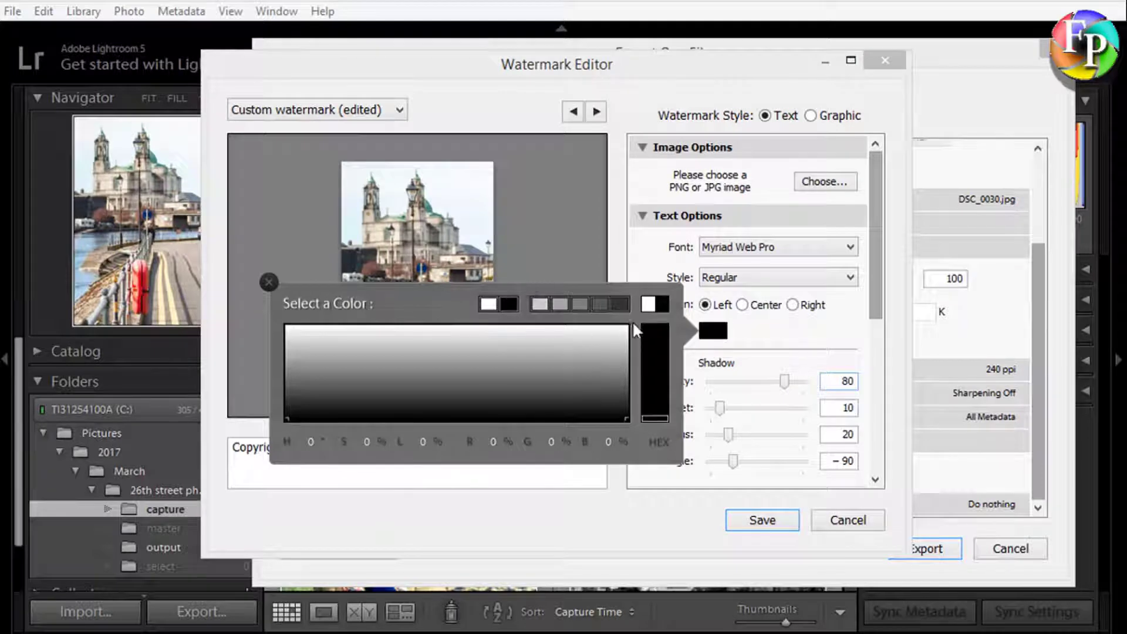
pyautogui.click(770, 329)
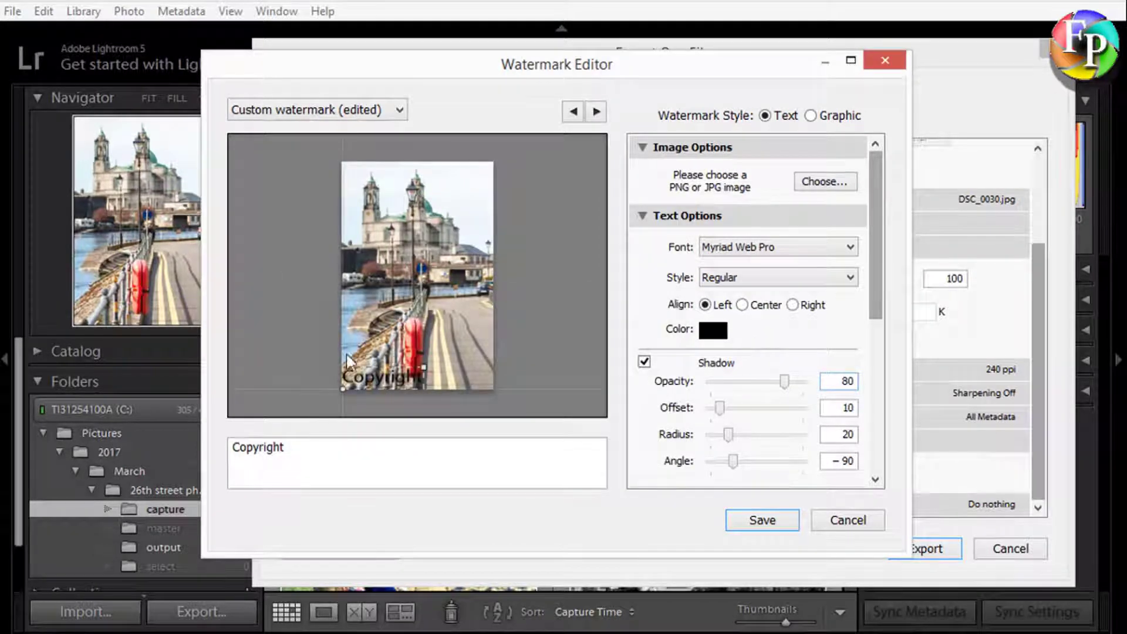
pyautogui.click(851, 249)
pyautogui.moveTo(868, 311); pyautogui.dragTo(885, 13)
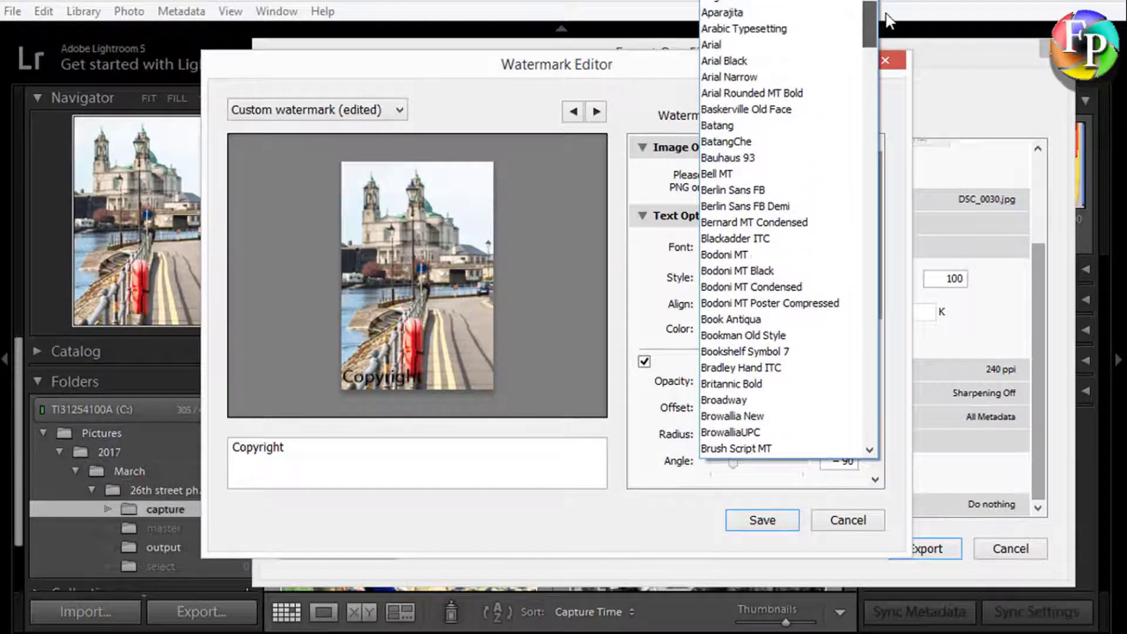
pyautogui.click(744, 46)
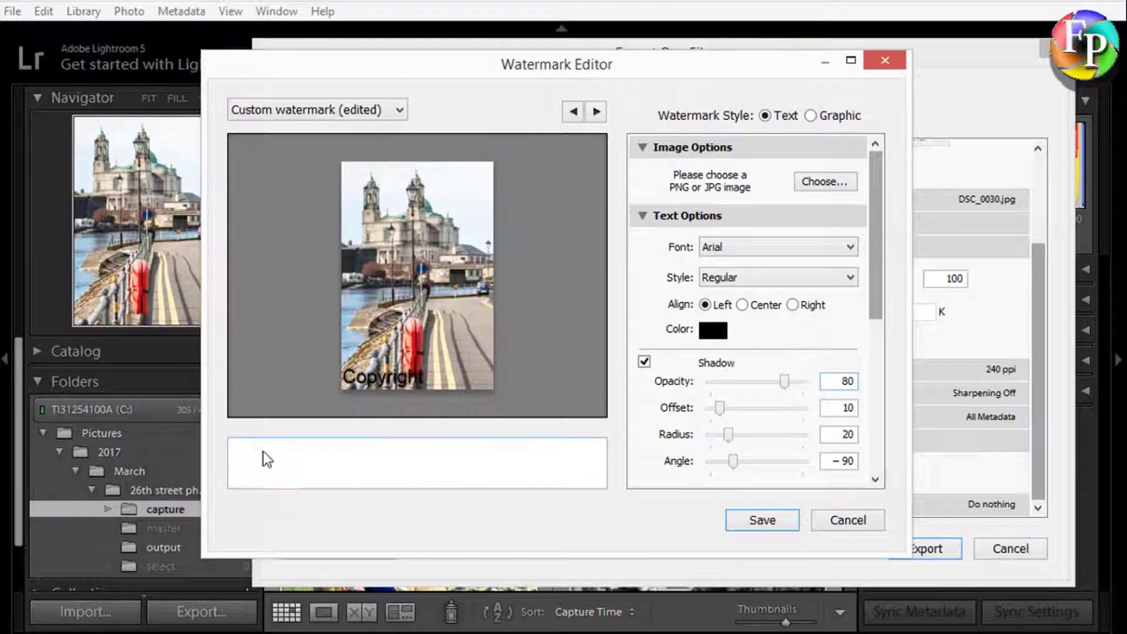
# Replace the default watermark text with "Fallendemon Photography©"
pyautogui.doubleClick(247, 448)
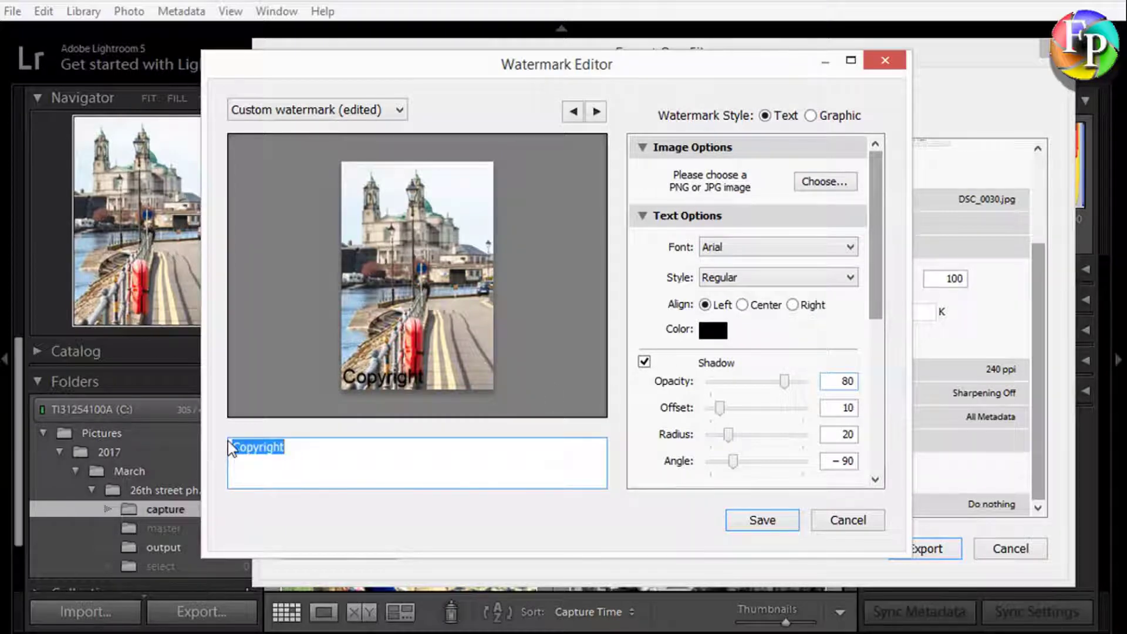
pyautogui.write('F')
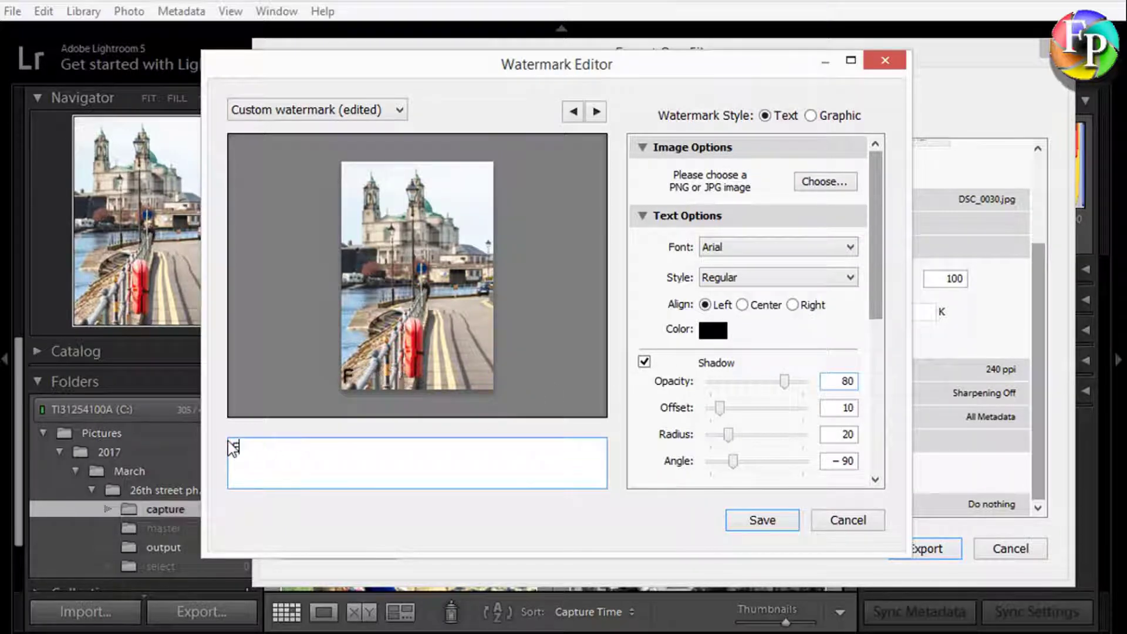
pyautogui.write('allendemon ')
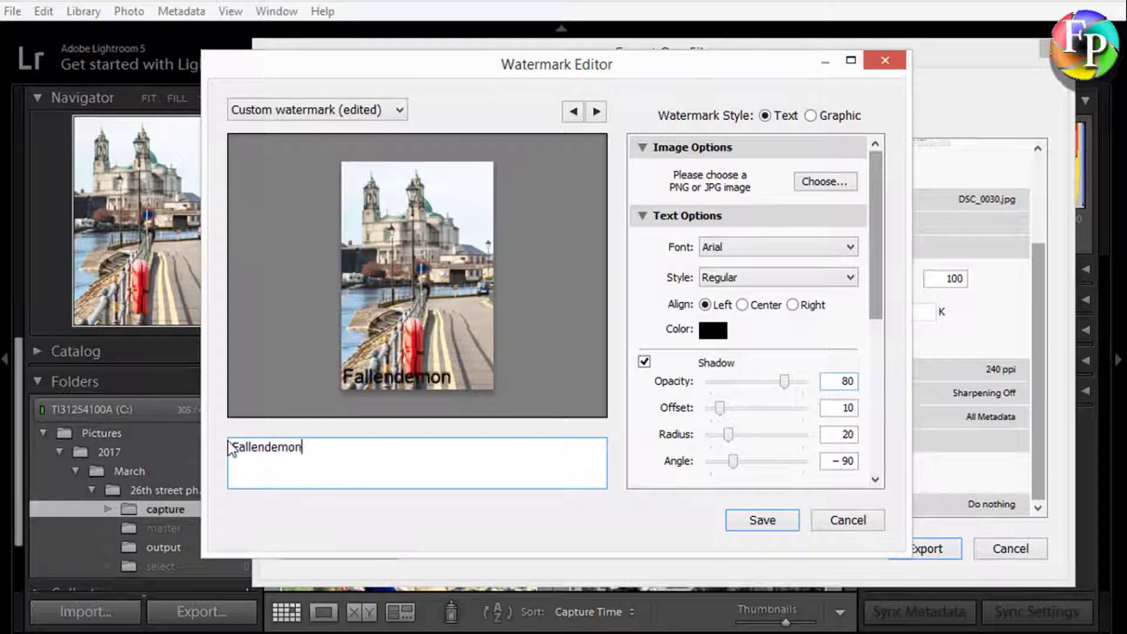
pyautogui.write('Phot')
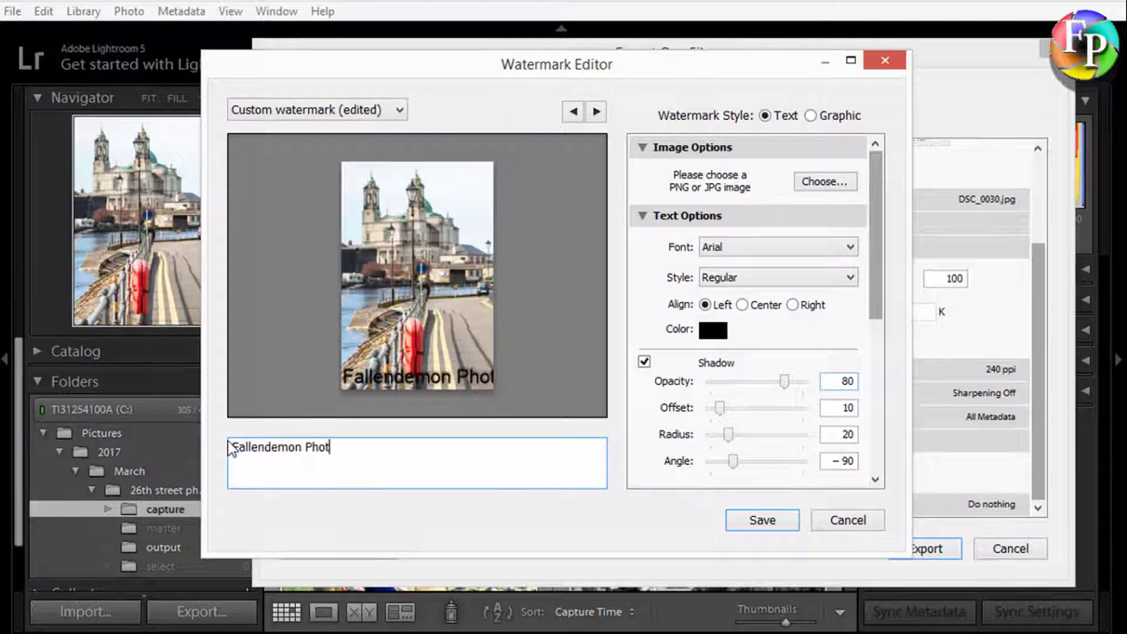
pyautogui.write('ography')
pyautogui.press('alt')
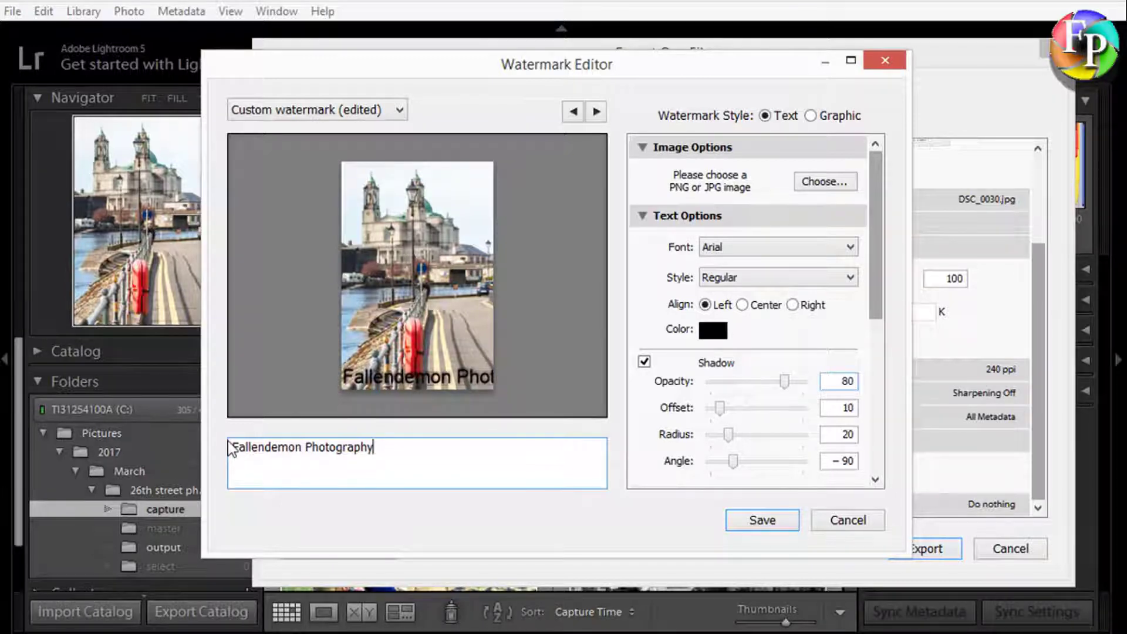
pyautogui.write('©')
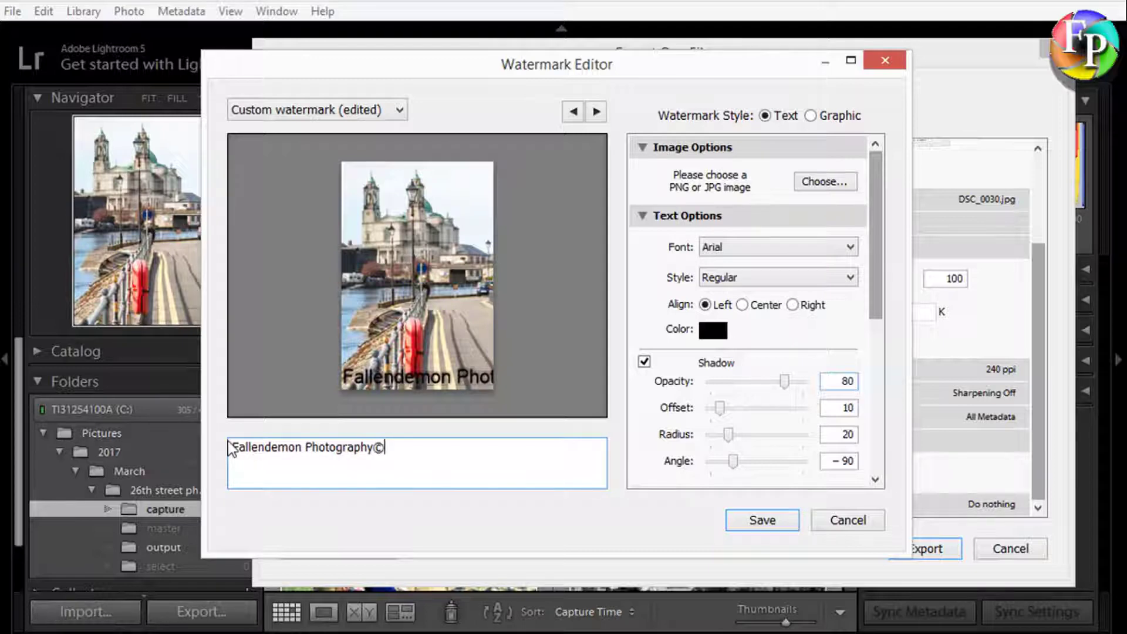
# Reduce the text watermark's proportional size to 19 and its opacity to 64
pyautogui.moveTo(481, 375)
pyautogui.moveTo(876, 306); pyautogui.dragTo(862, 400)
pyautogui.click(734, 392)
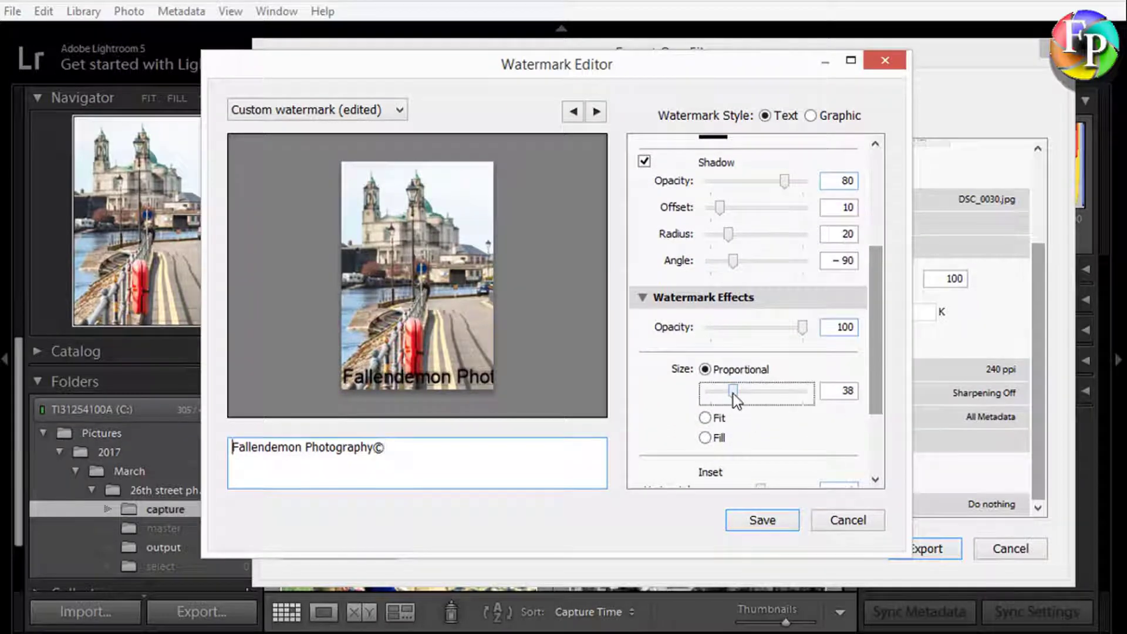
pyautogui.moveTo(733, 393); pyautogui.dragTo(724, 394)
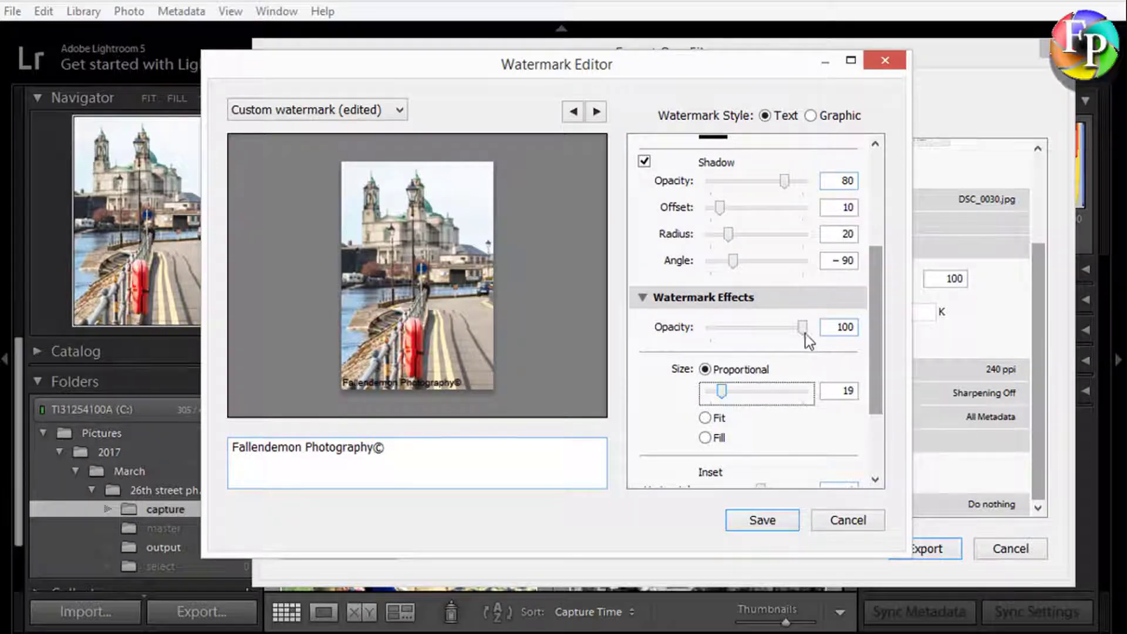
pyautogui.moveTo(803, 330); pyautogui.dragTo(769, 336)
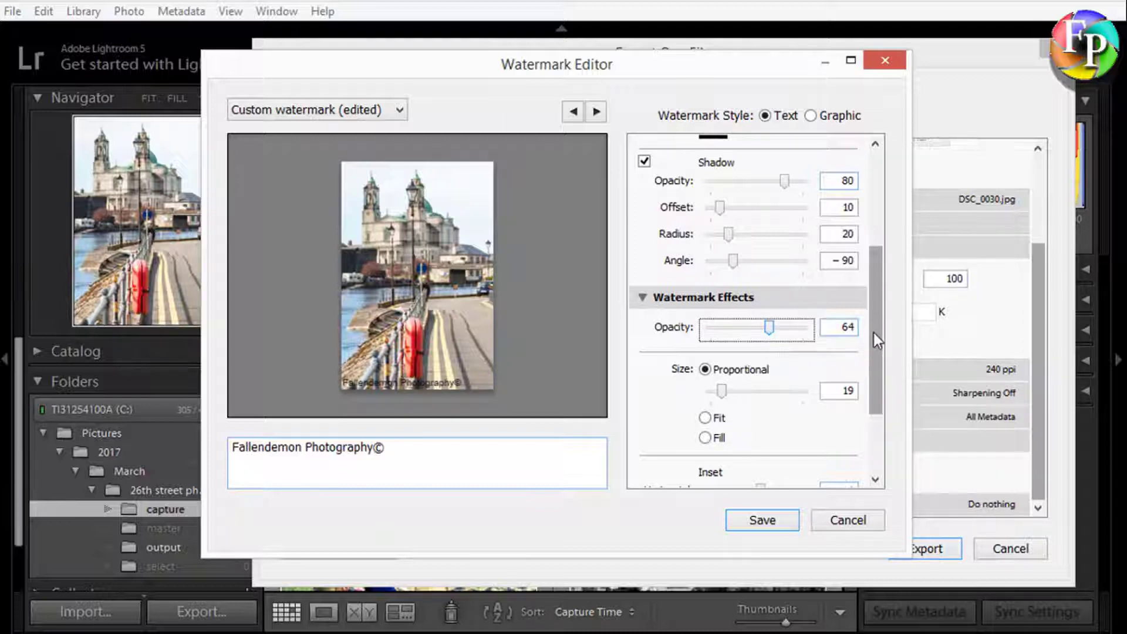
# Anchor the watermark in the photo's top-right corner and rotate it clockwise so the text runs down the edge
pyautogui.moveTo(873, 333); pyautogui.dragTo(872, 392)
pyautogui.click(737, 440)
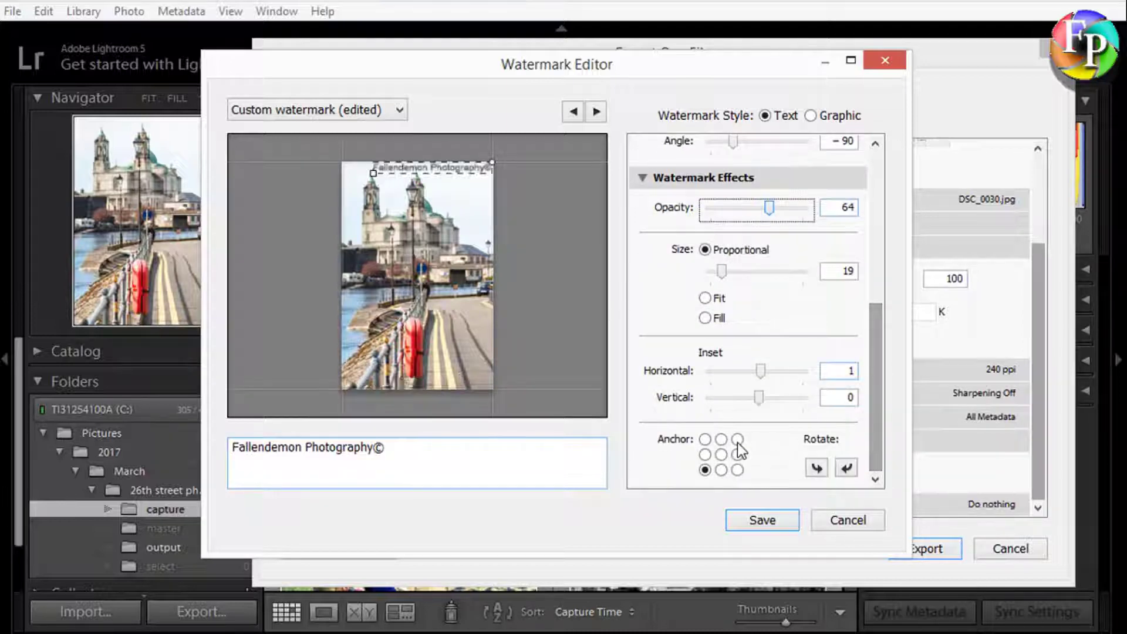
pyautogui.click(845, 468)
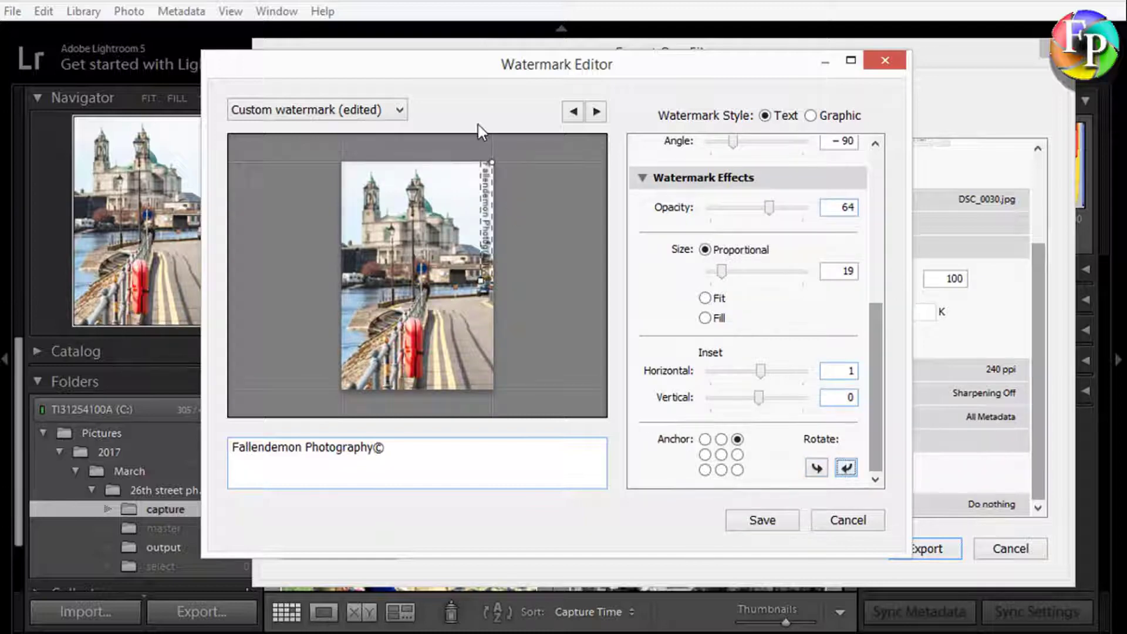
# Save the text watermark as a new preset named "Copyright watermark"
pyautogui.click(773, 520)
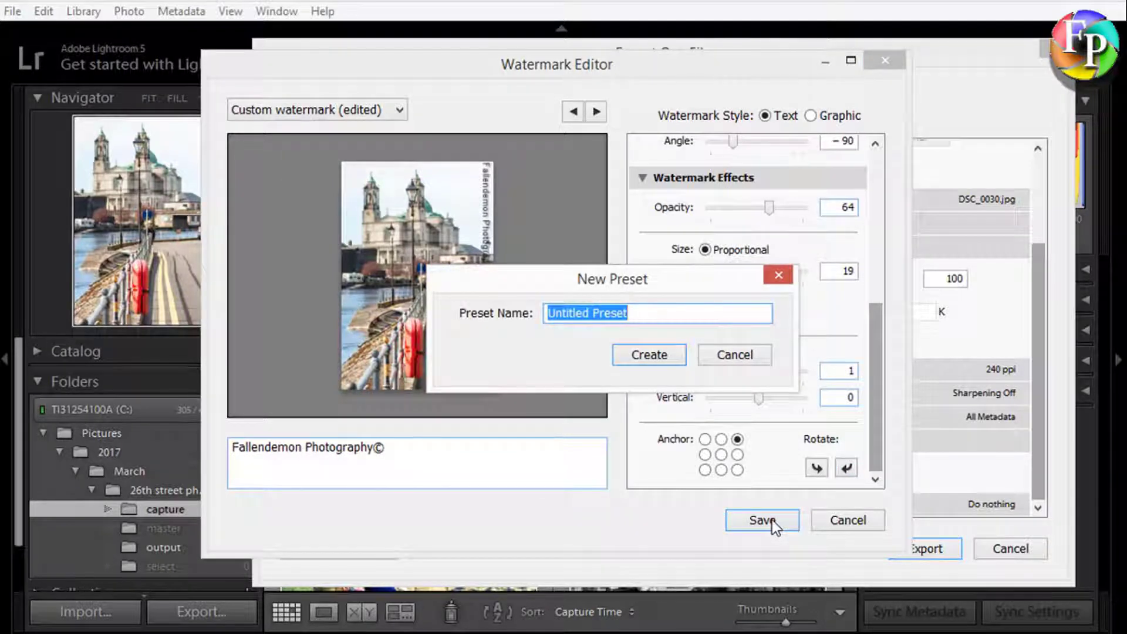
pyautogui.write('Cop')
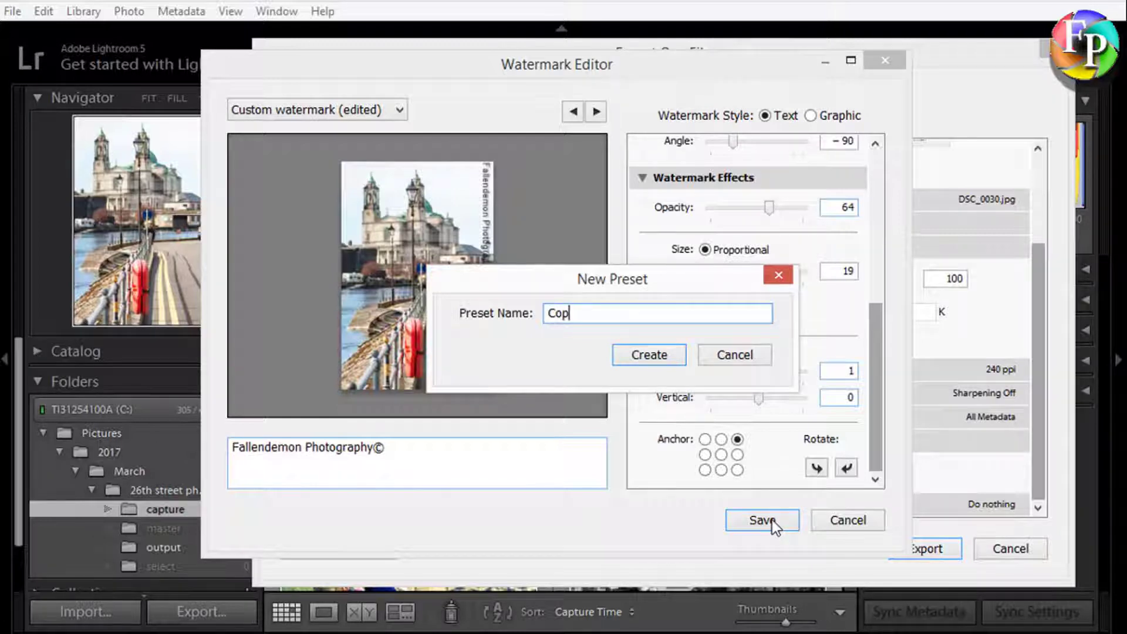
pyautogui.write('yright watermark')
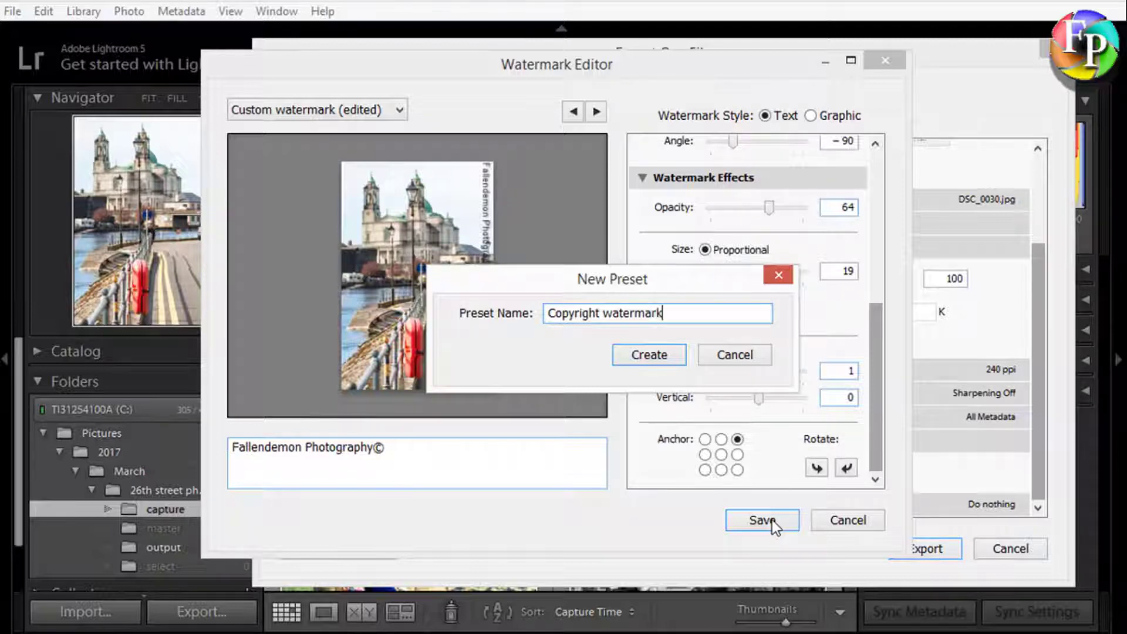
pyautogui.press('Return')
pyautogui.click(773, 520)
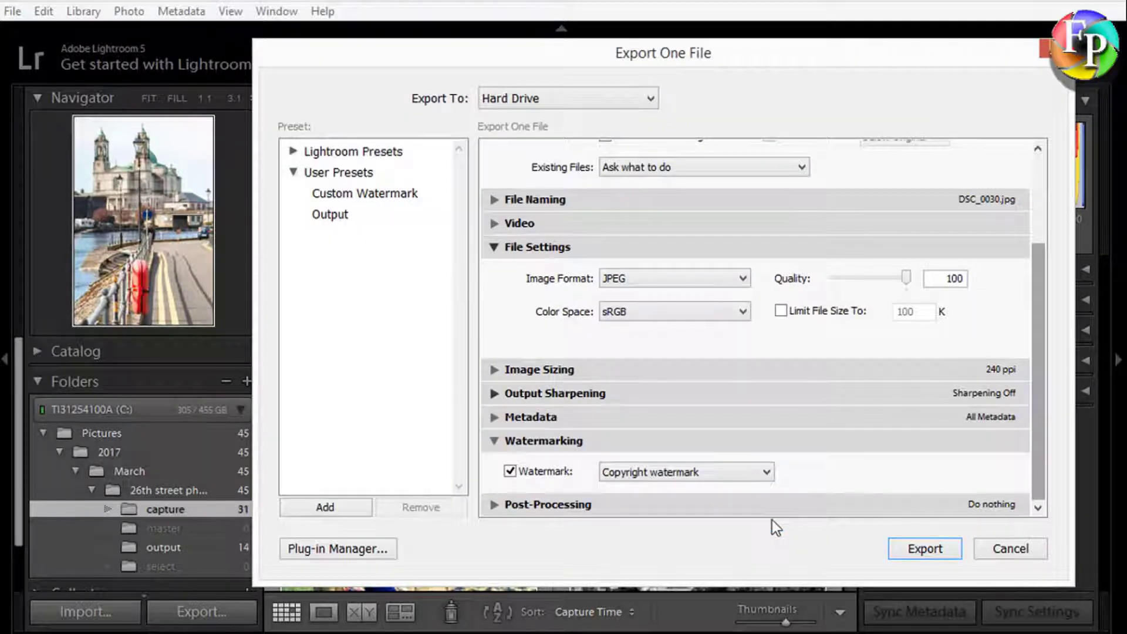
# Save the current export settings as a user preset named "Copyright watermark" and close the export settings without exporting
pyautogui.click(347, 507)
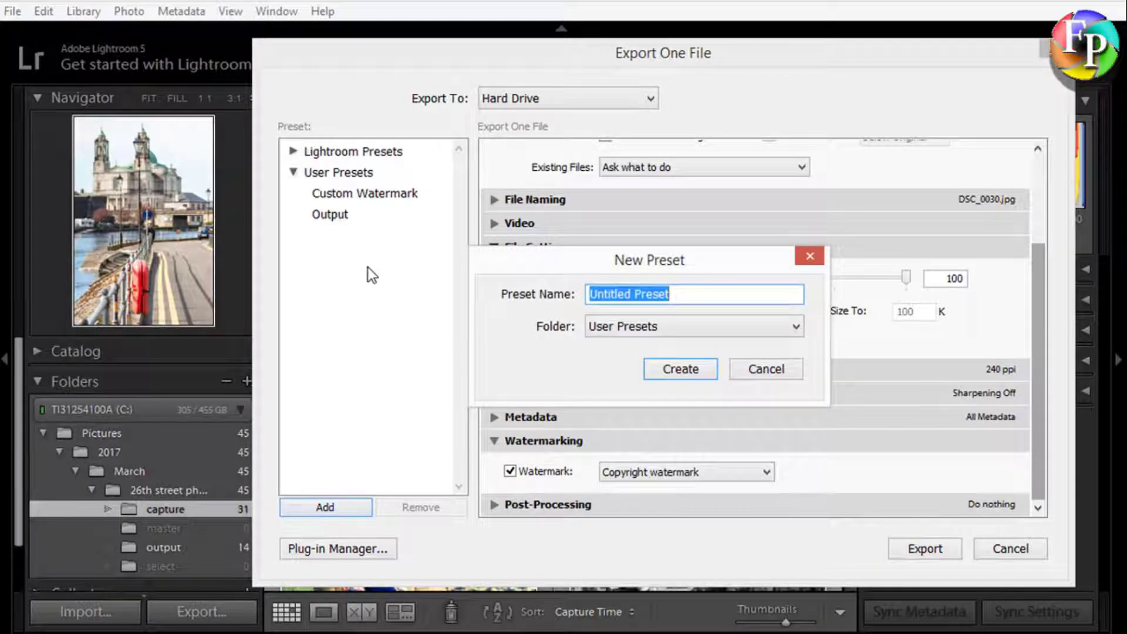
pyautogui.write('Copy')
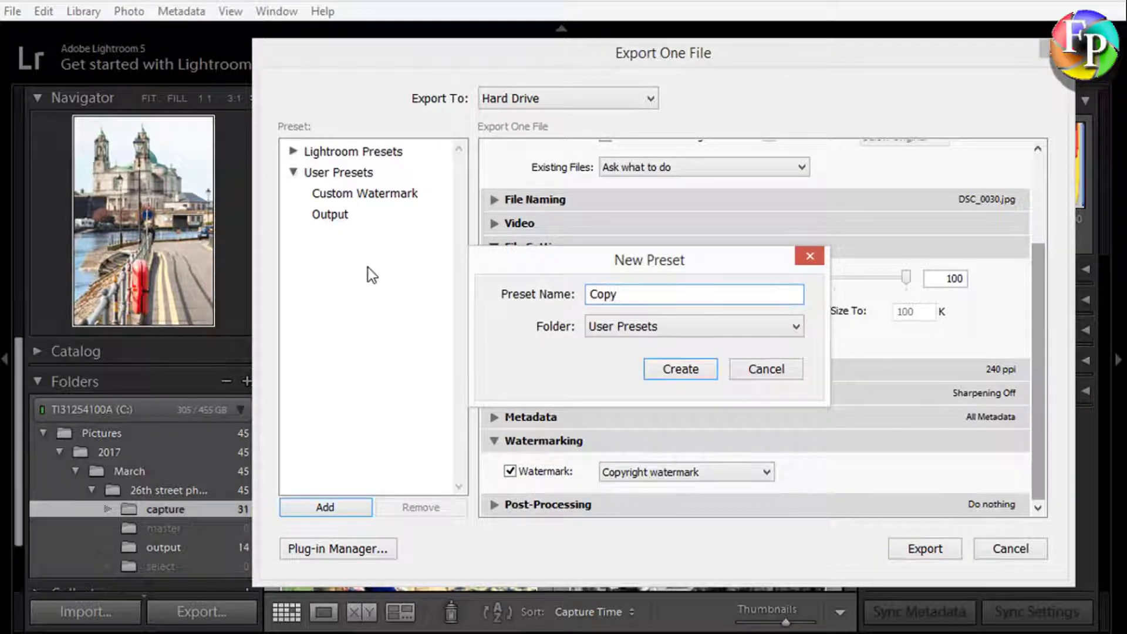
pyautogui.write('right watermark')
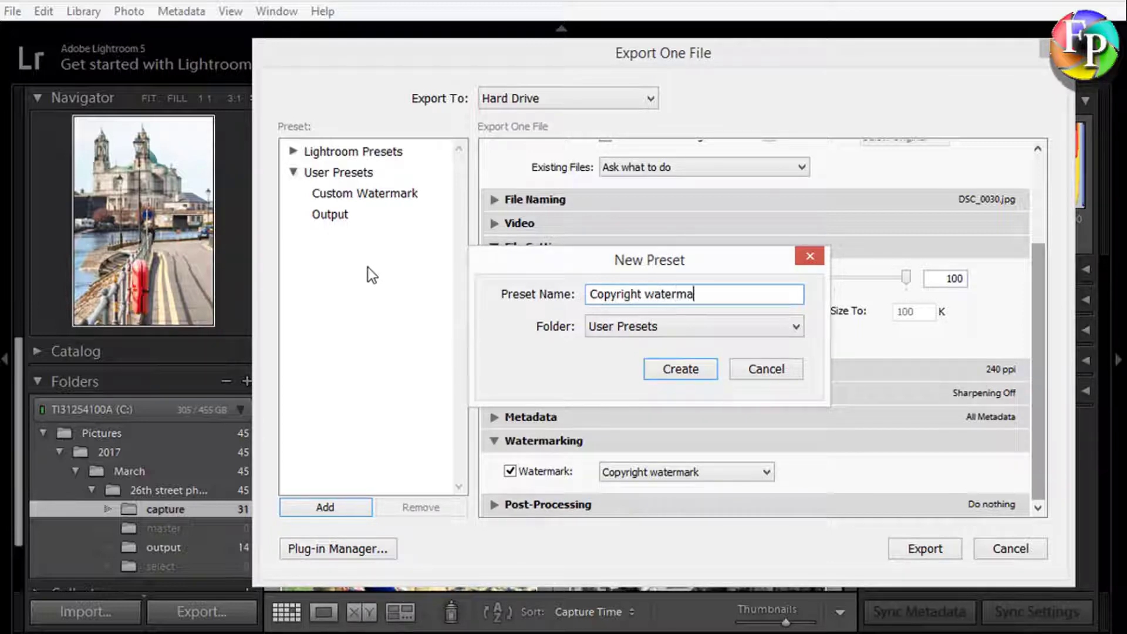
pyautogui.click(680, 369)
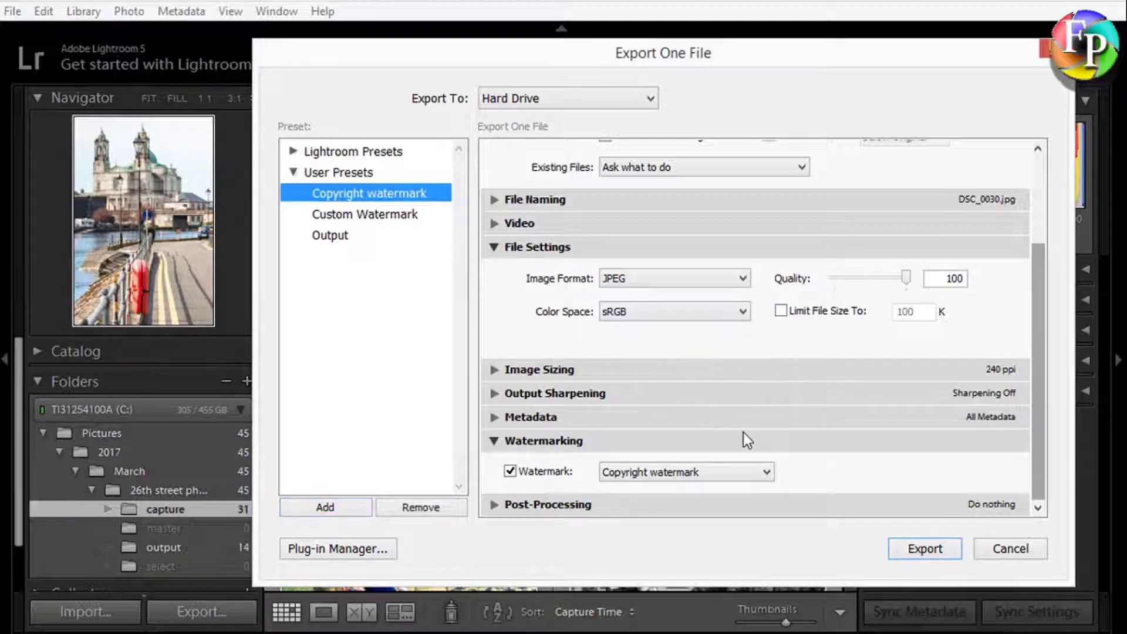
pyautogui.click(998, 549)
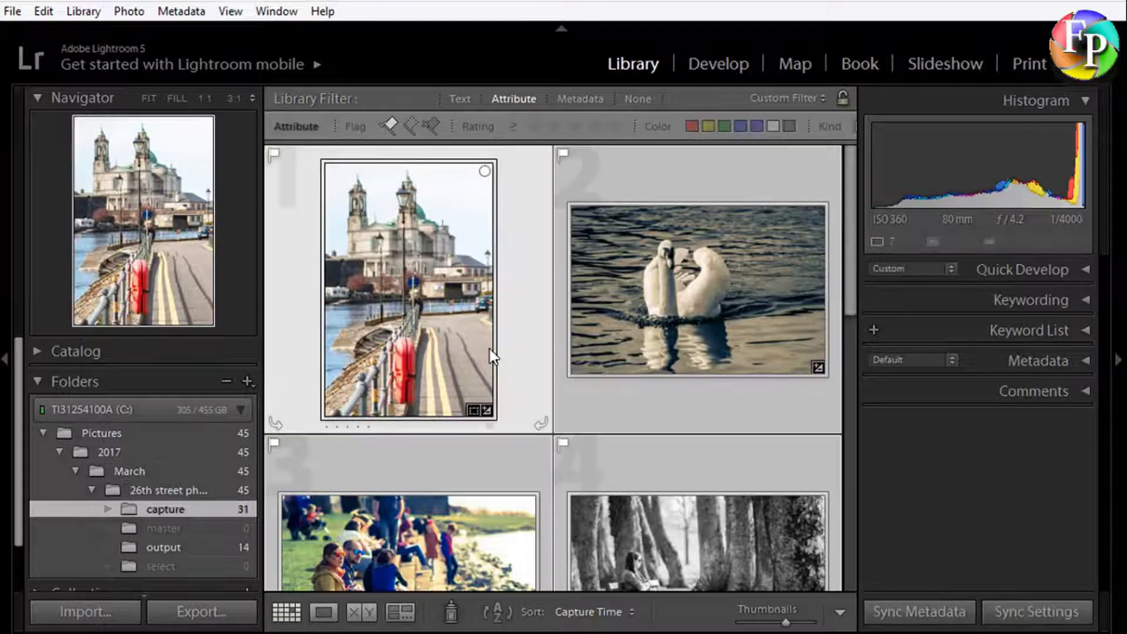
# Export the selected photos with the Copyright watermark preset to the output folder, using unique names for existing files
pyautogui.rightClick(435, 326)
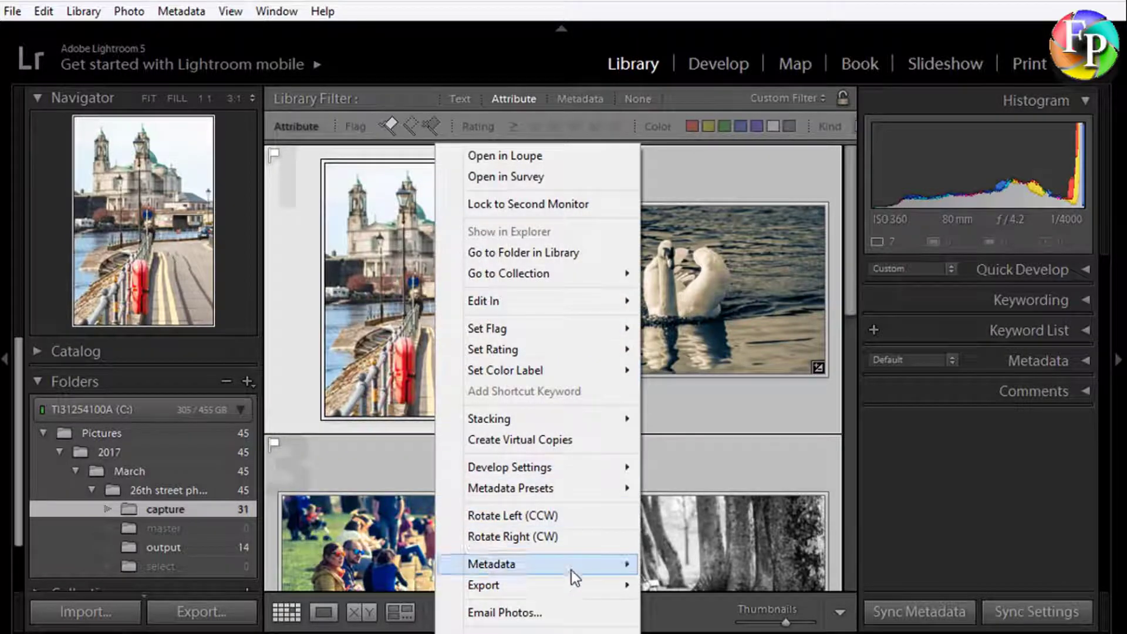
pyautogui.moveTo(575, 583)
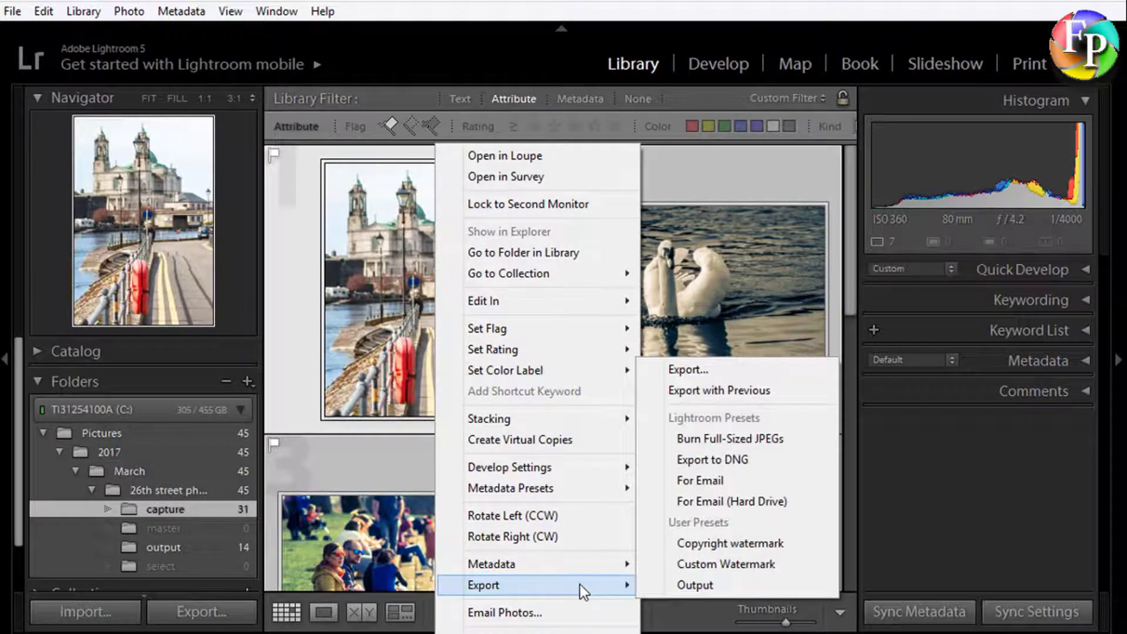
pyautogui.click(717, 547)
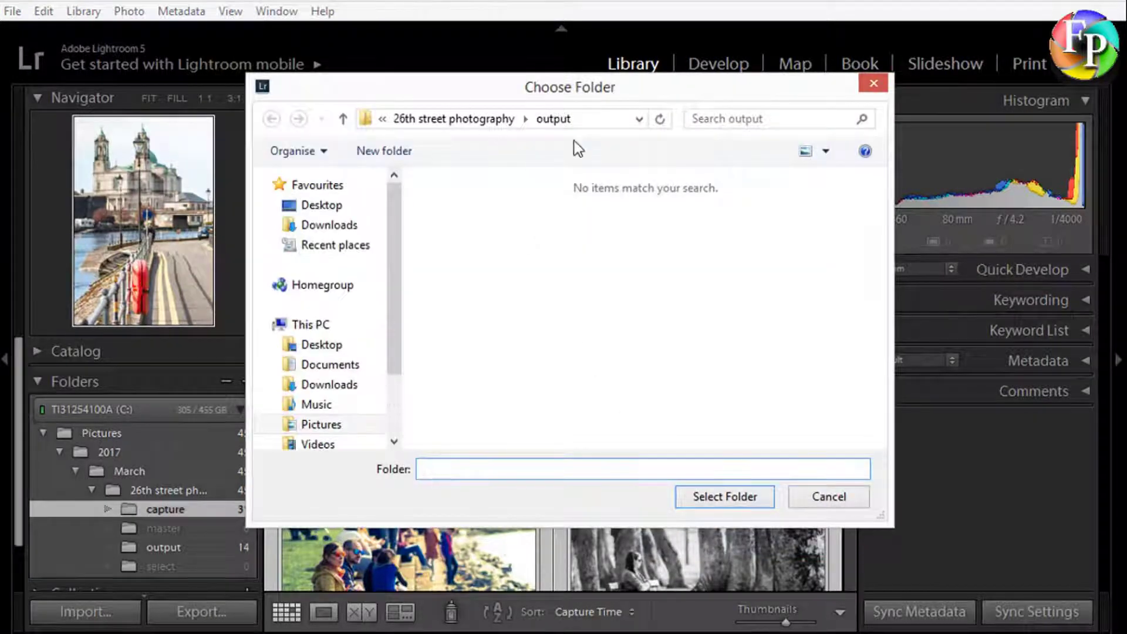
pyautogui.click(714, 502)
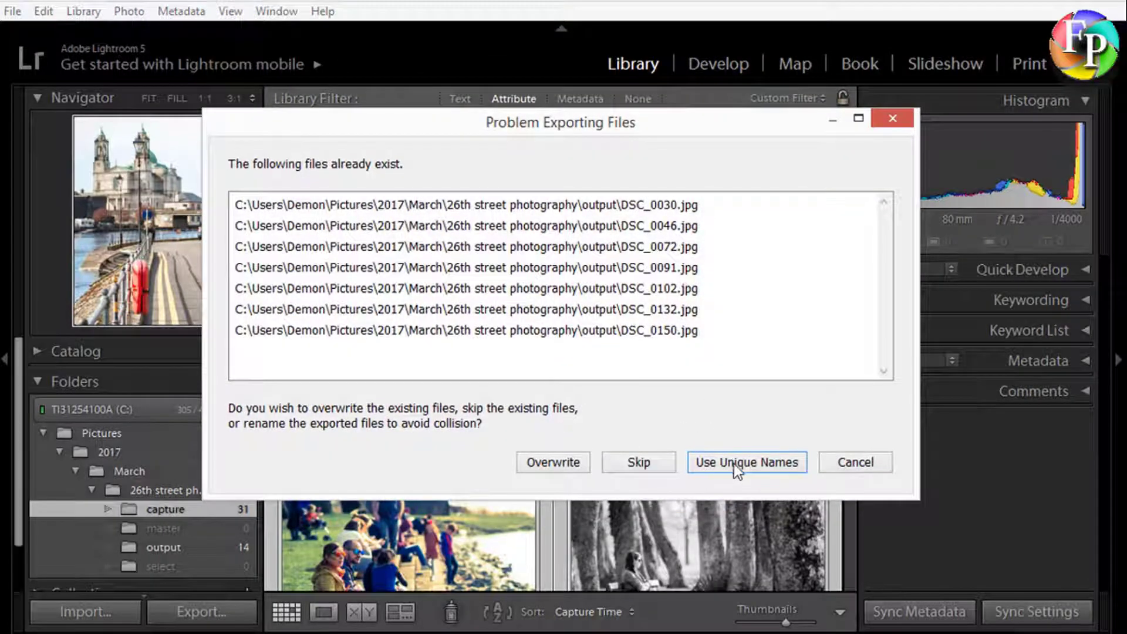
pyautogui.click(737, 464)
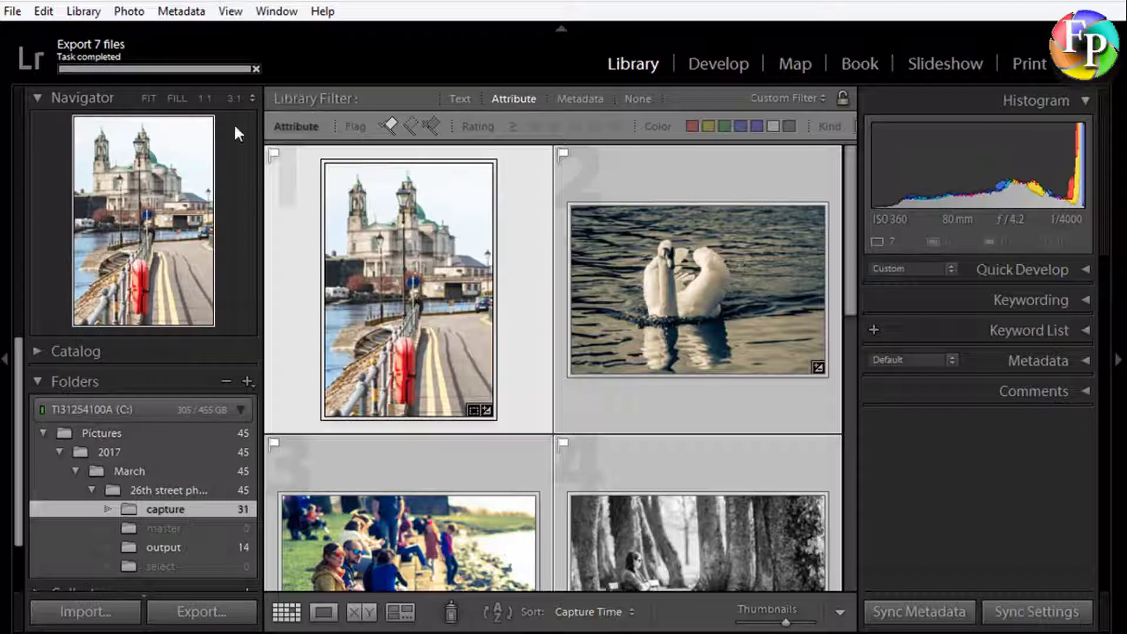
# Synchronize the "26th street photography" folder, importing the newly exported photos into the catalog
pyautogui.rightClick(171, 546)
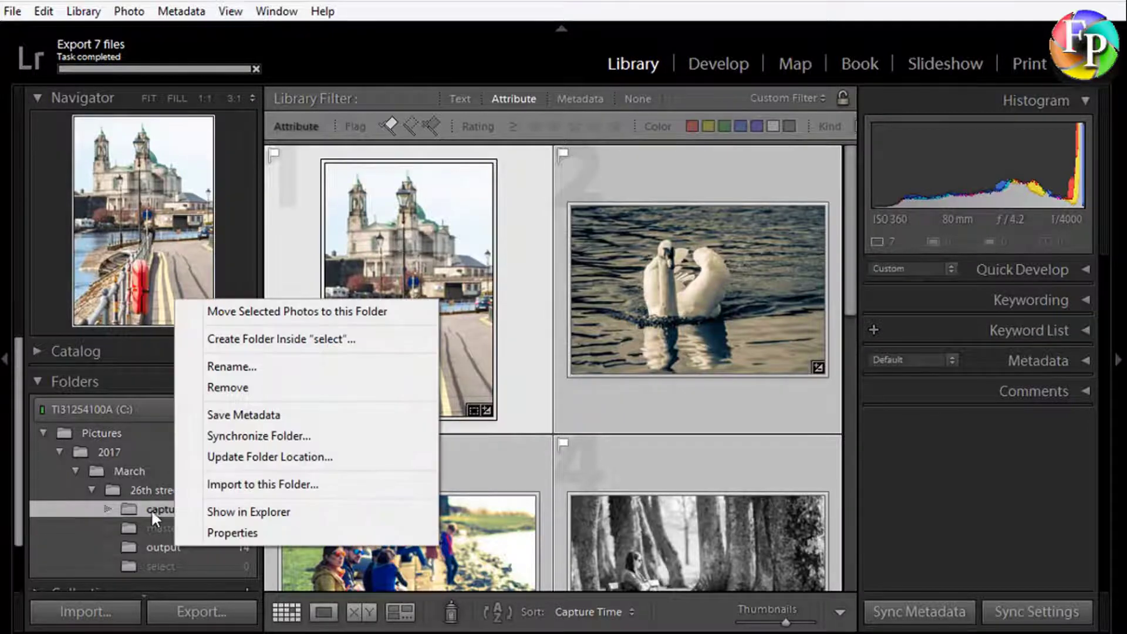
pyautogui.rightClick(160, 492)
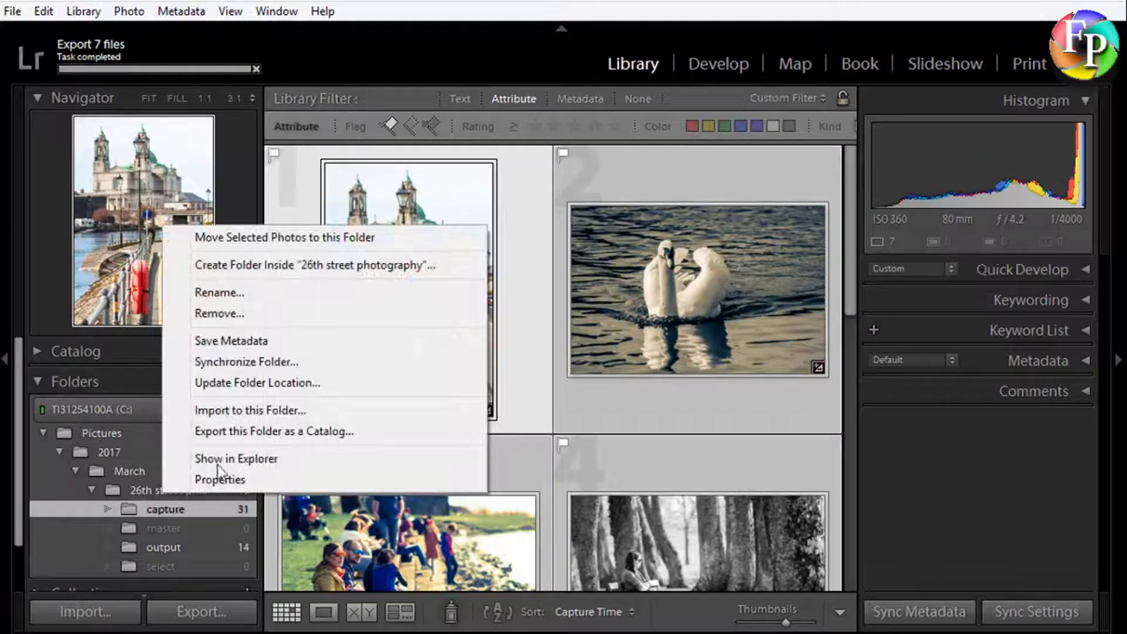
pyautogui.click(300, 363)
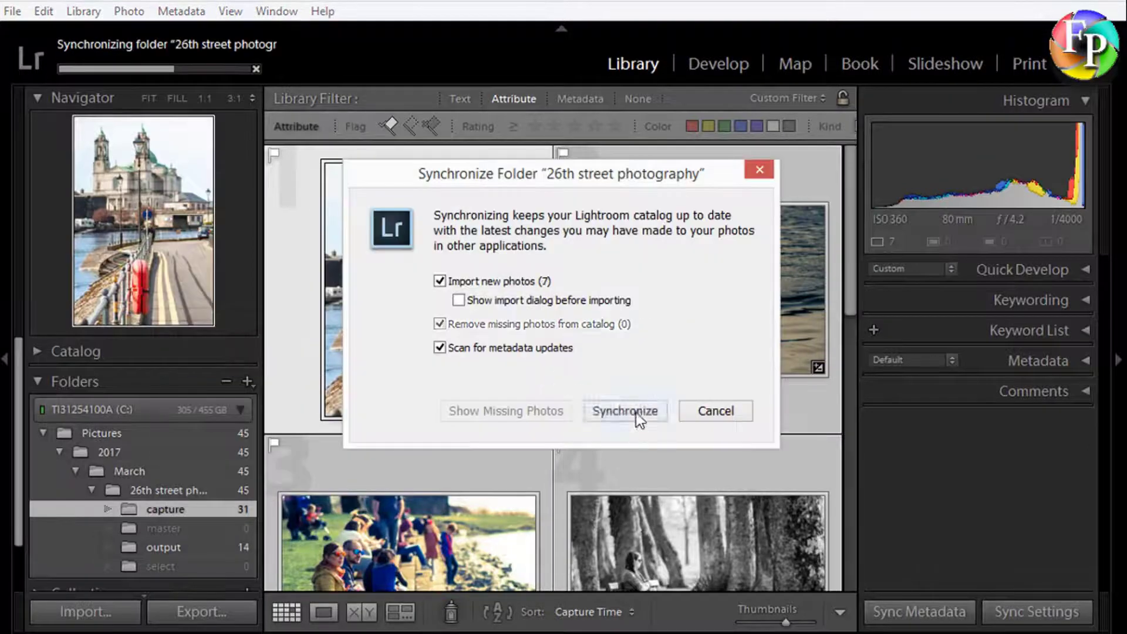
pyautogui.click(633, 414)
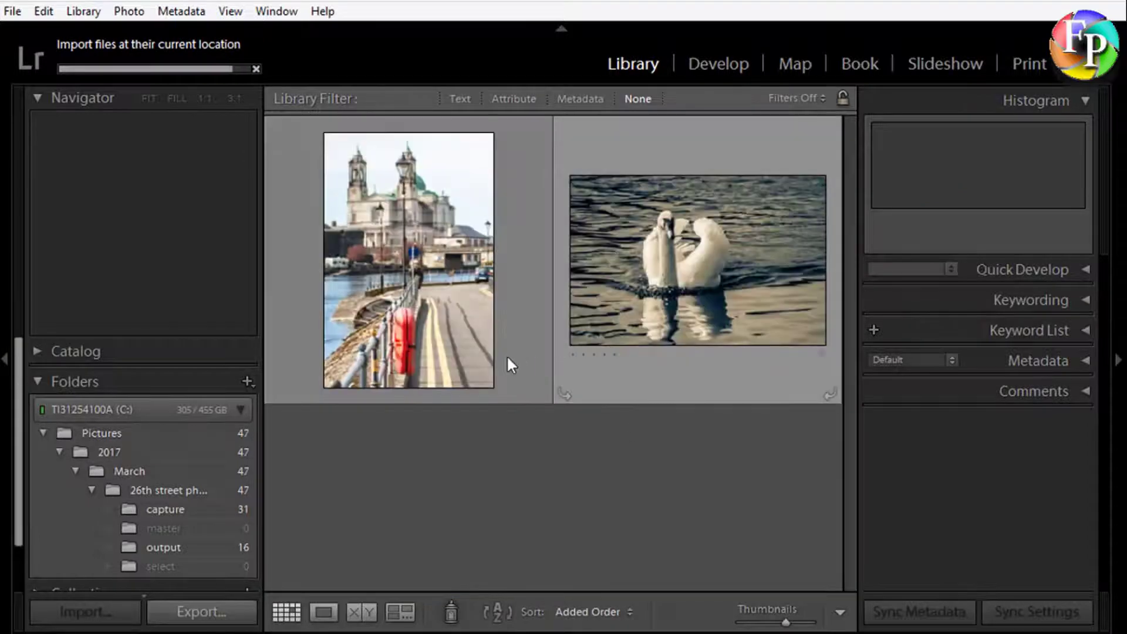
# Select the text-watermarked church photo and compare it with the other exported versions in the output folder, using a wider photo grid
pyautogui.click(417, 379)
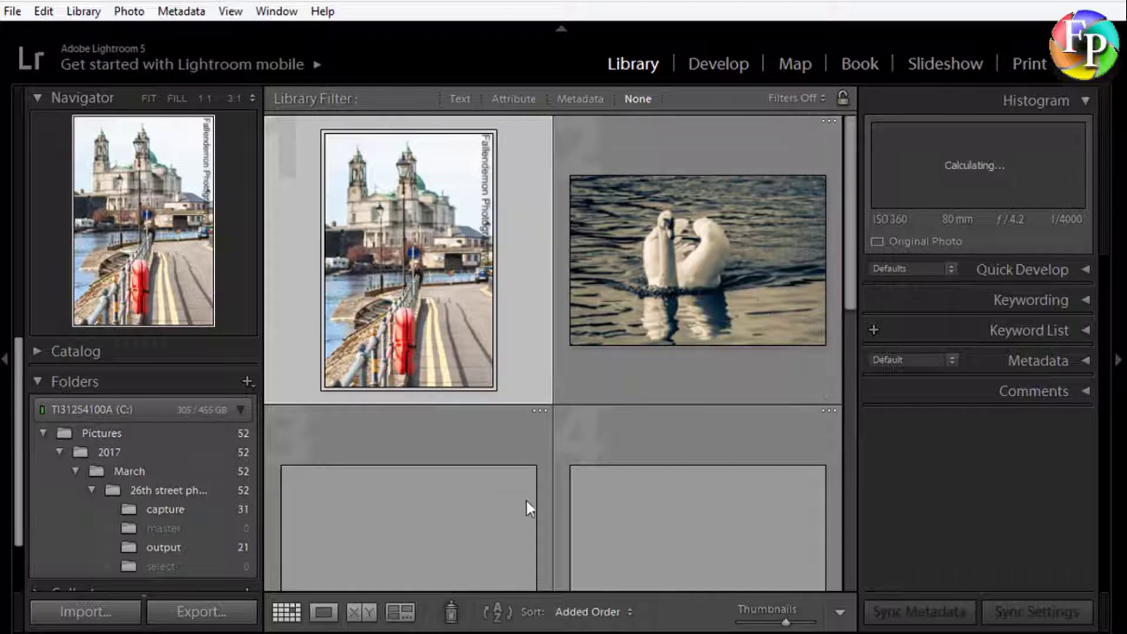
pyautogui.click(164, 546)
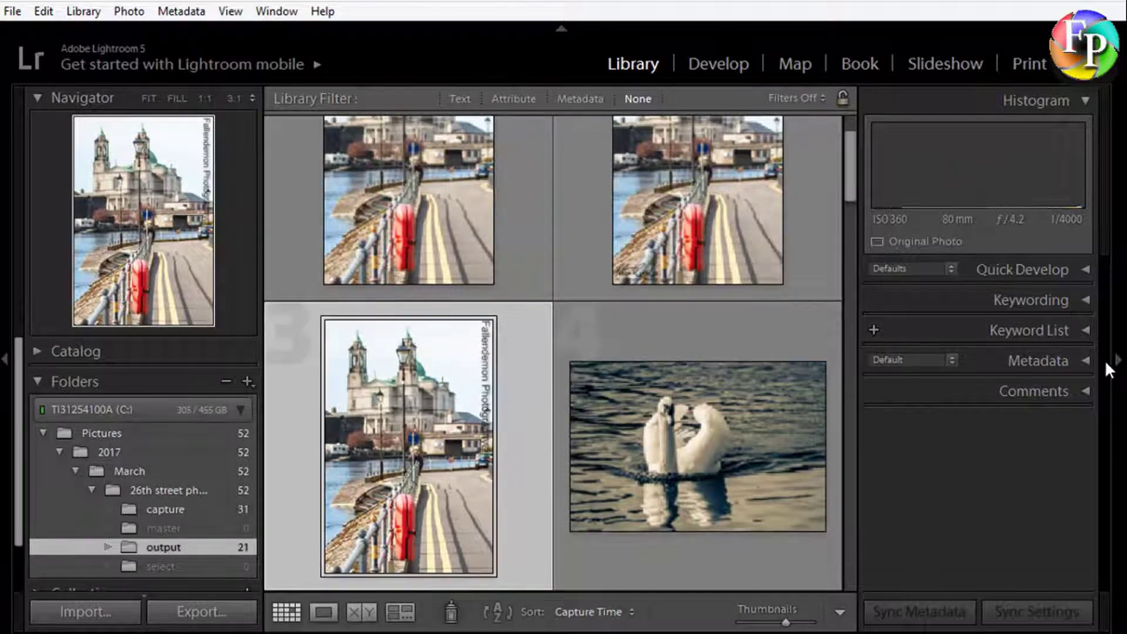
pyautogui.click(1117, 368)
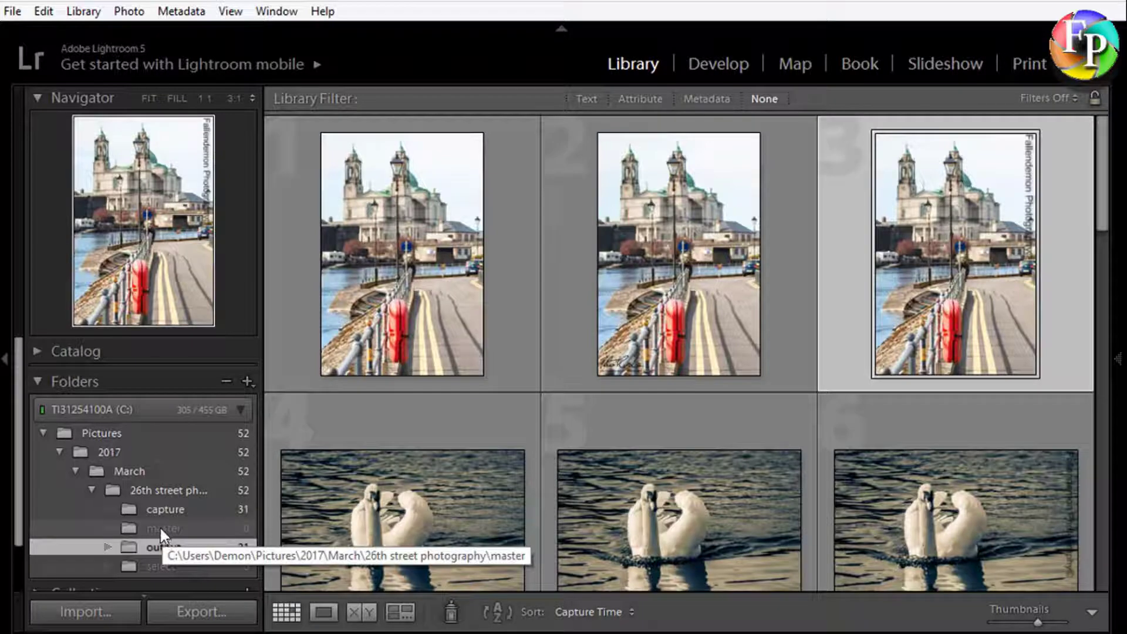
# Return to the capture folder and filter it by attribute to show only the photos flagged as picks
pyautogui.click(173, 509)
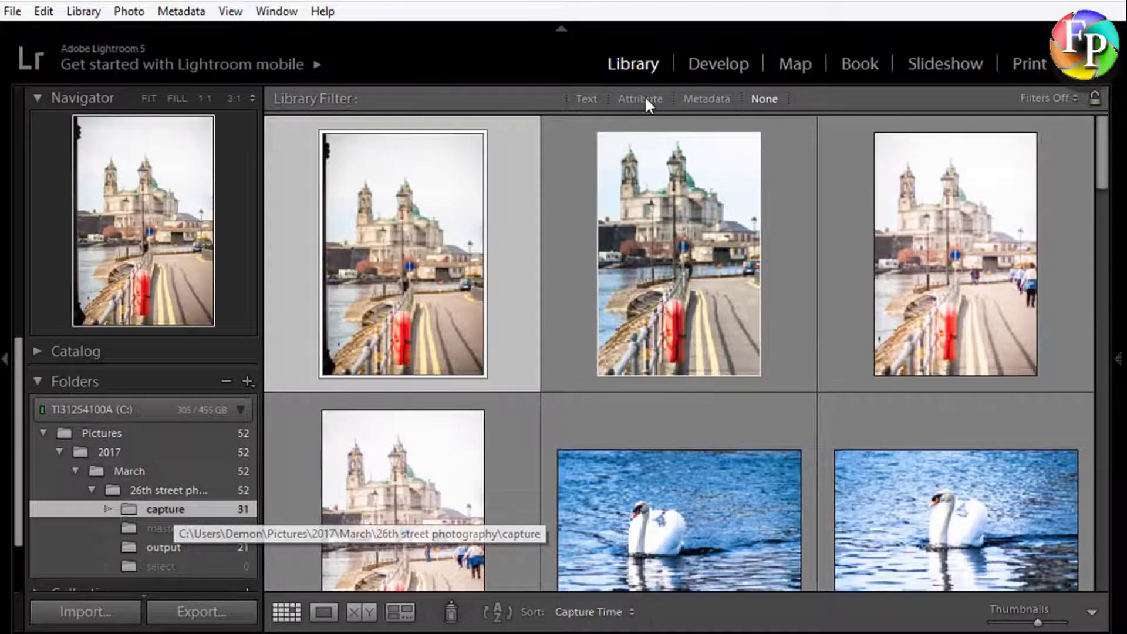
pyautogui.click(637, 104)
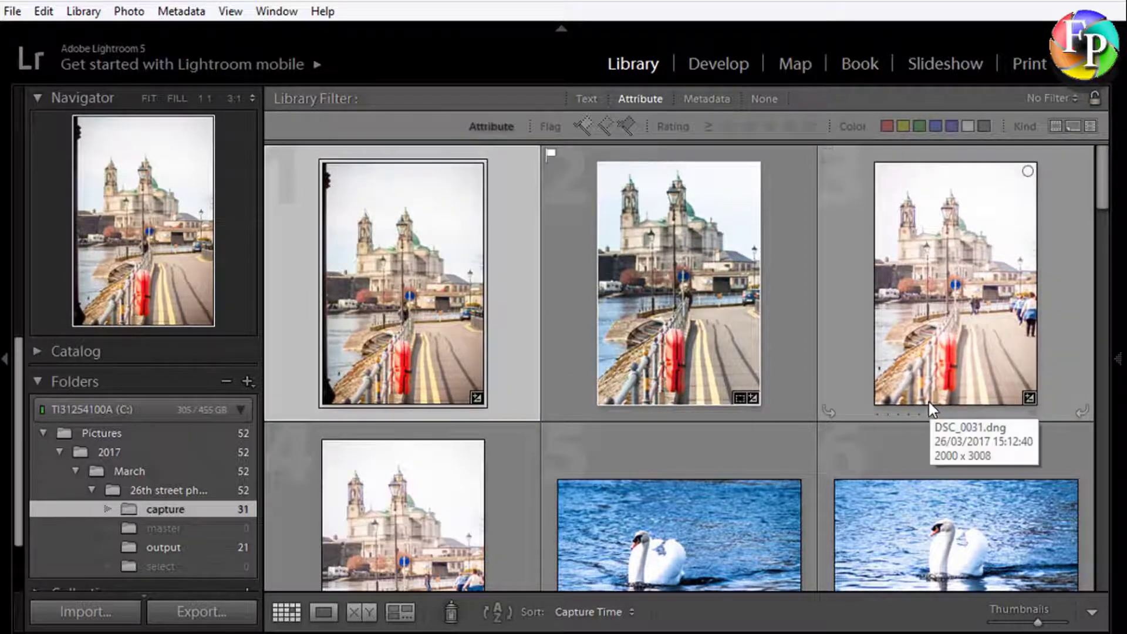
pyautogui.click(1118, 364)
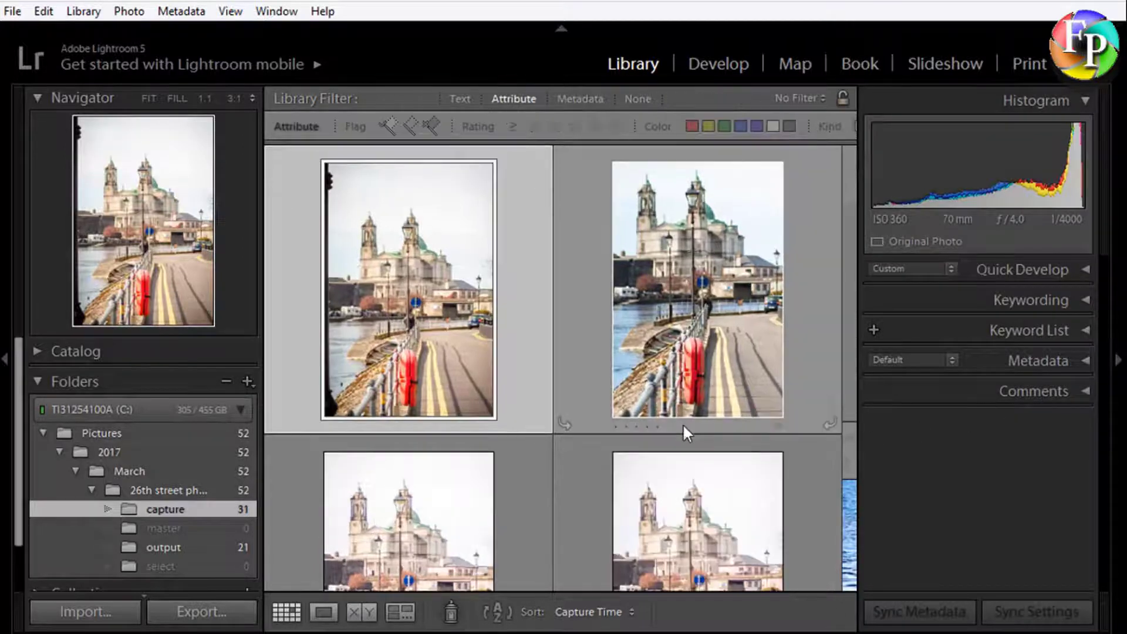
pyautogui.click(388, 124)
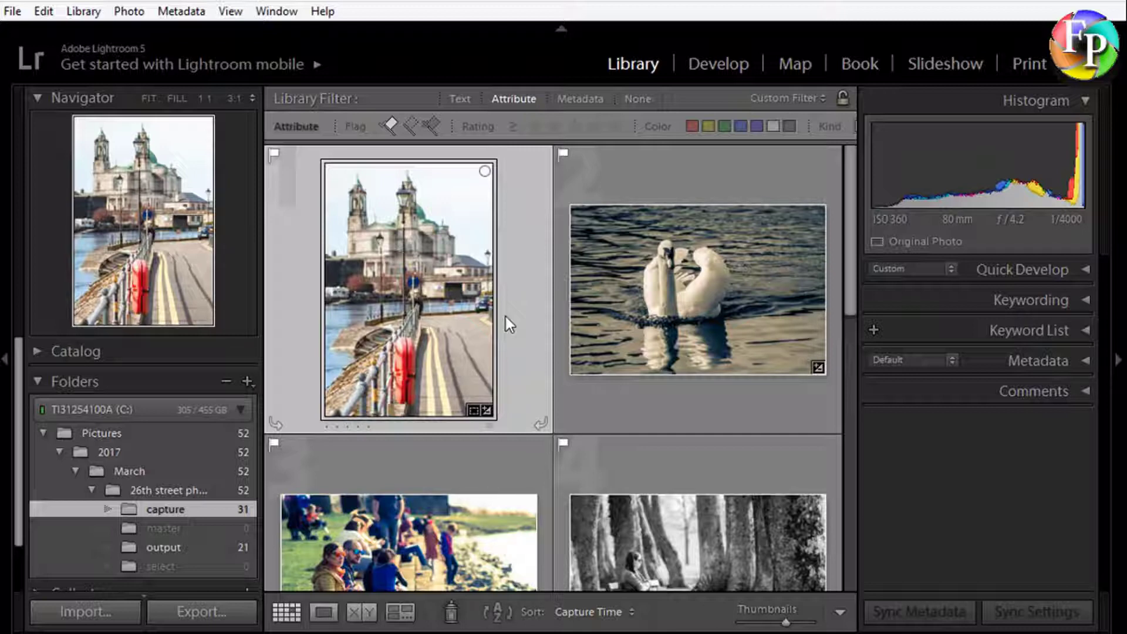
# Set up an export of the church photo in TIFF format with a bit depth of 8 bits/component
pyautogui.rightClick(411, 296)
pyautogui.moveTo(530, 586)
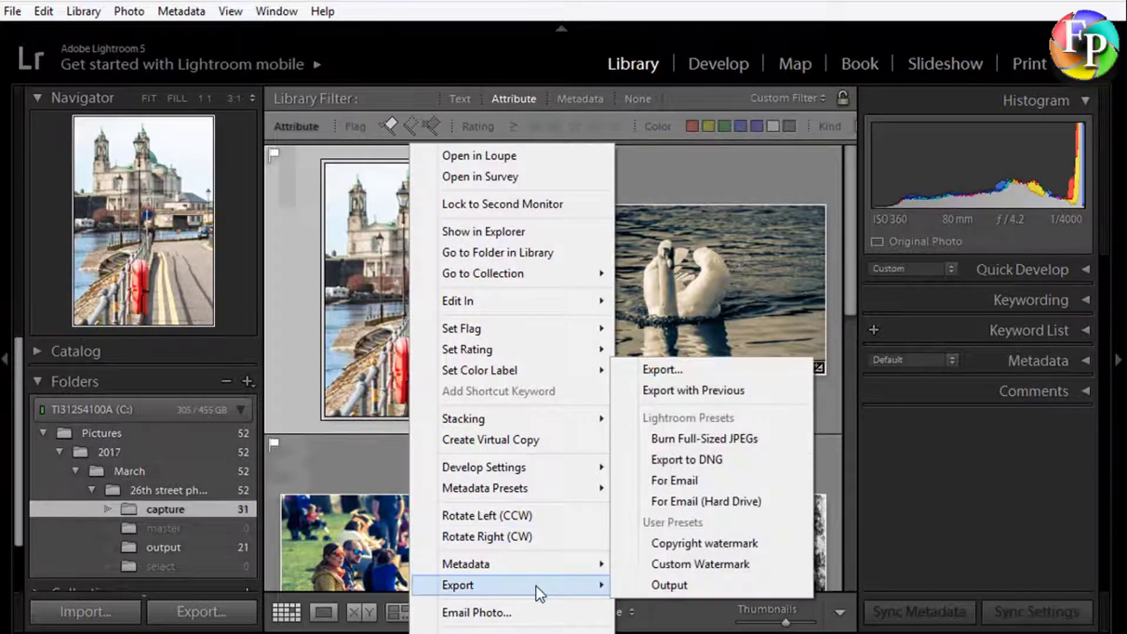
pyautogui.click(693, 376)
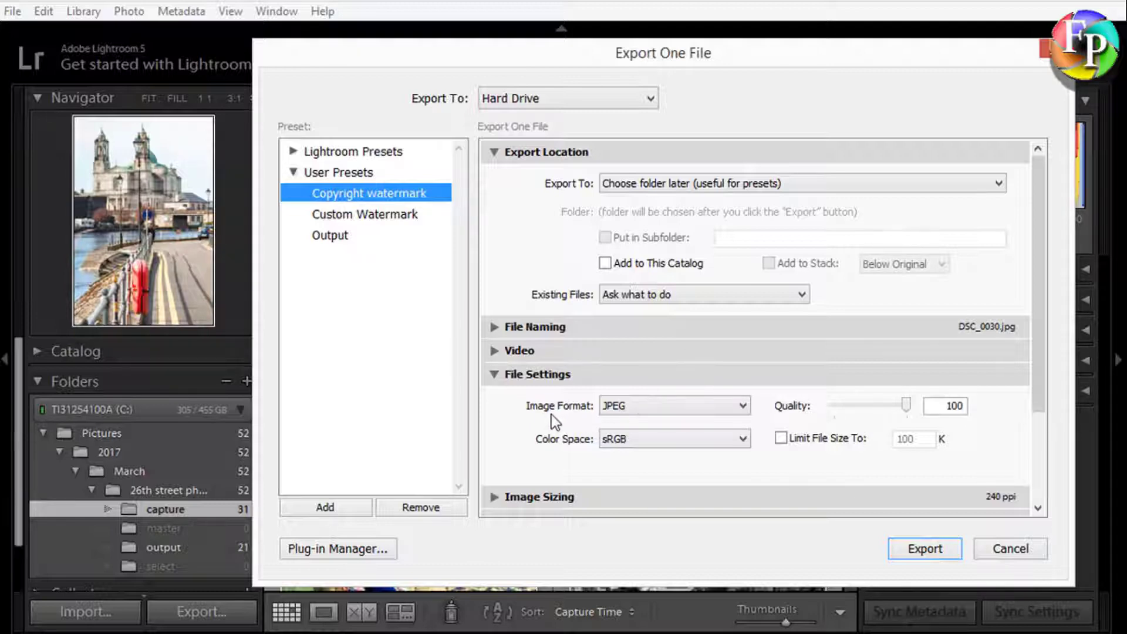
pyautogui.click(744, 408)
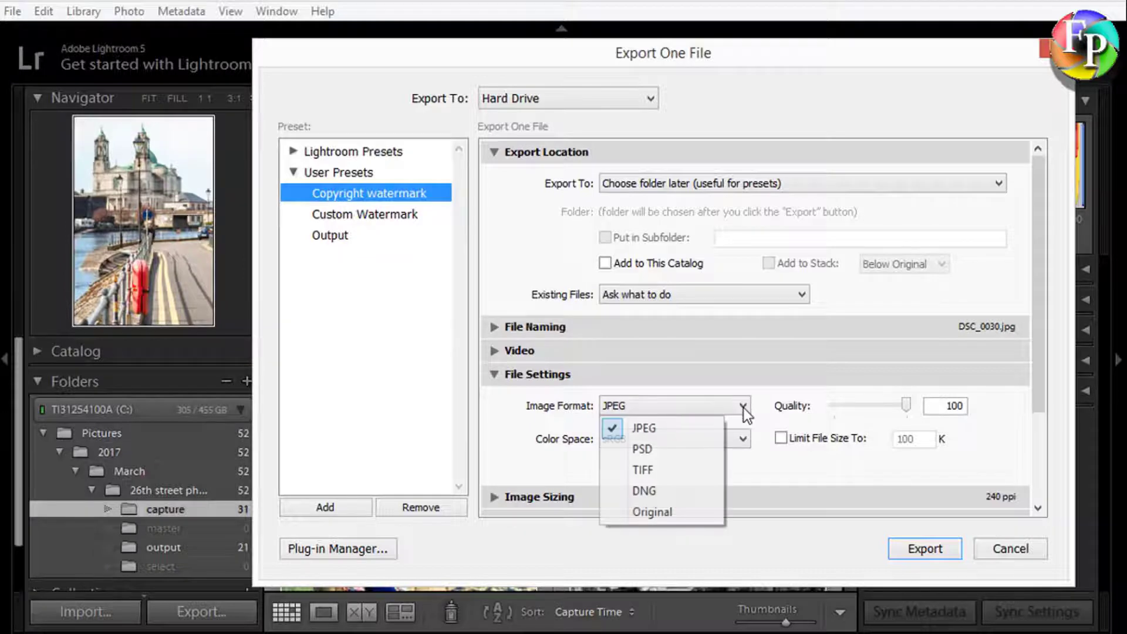
pyautogui.click(700, 469)
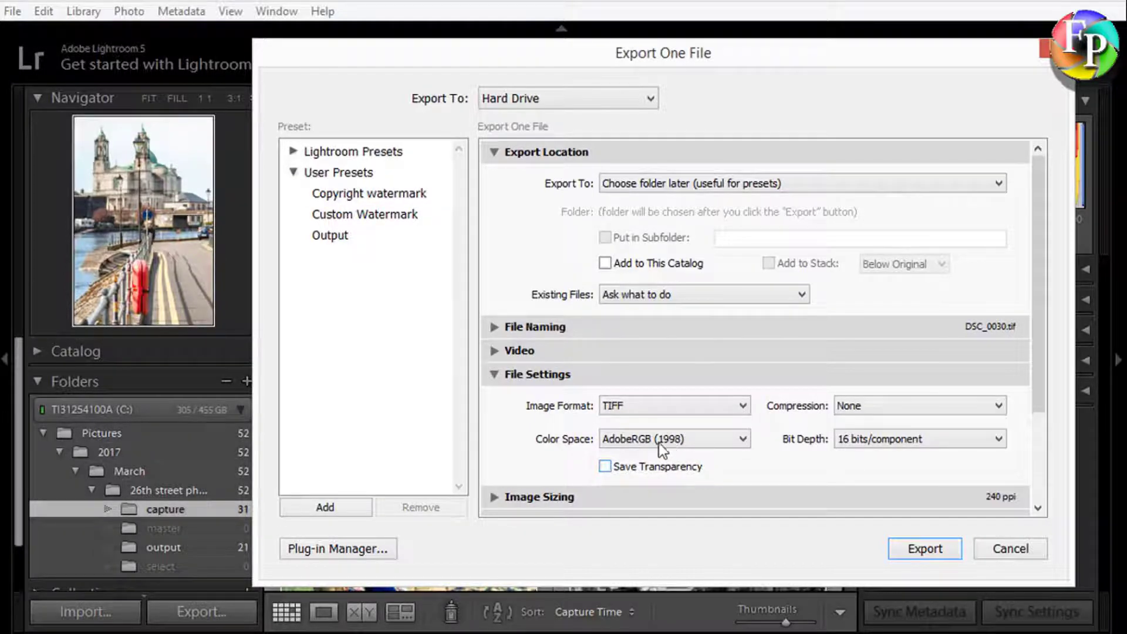
pyautogui.click(1000, 440)
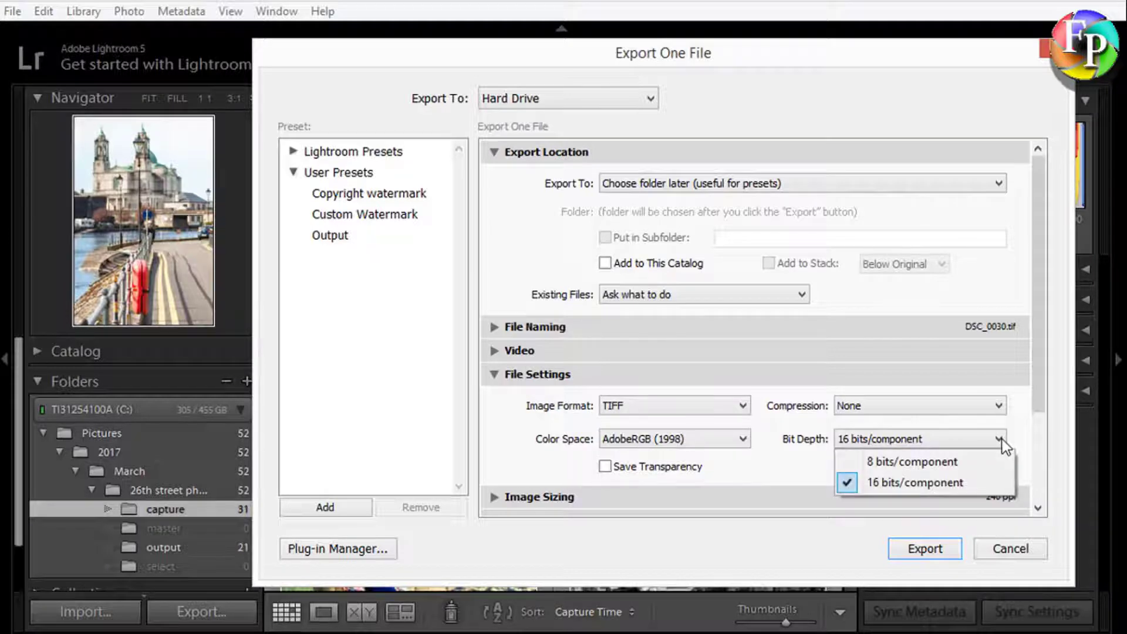
pyautogui.click(956, 464)
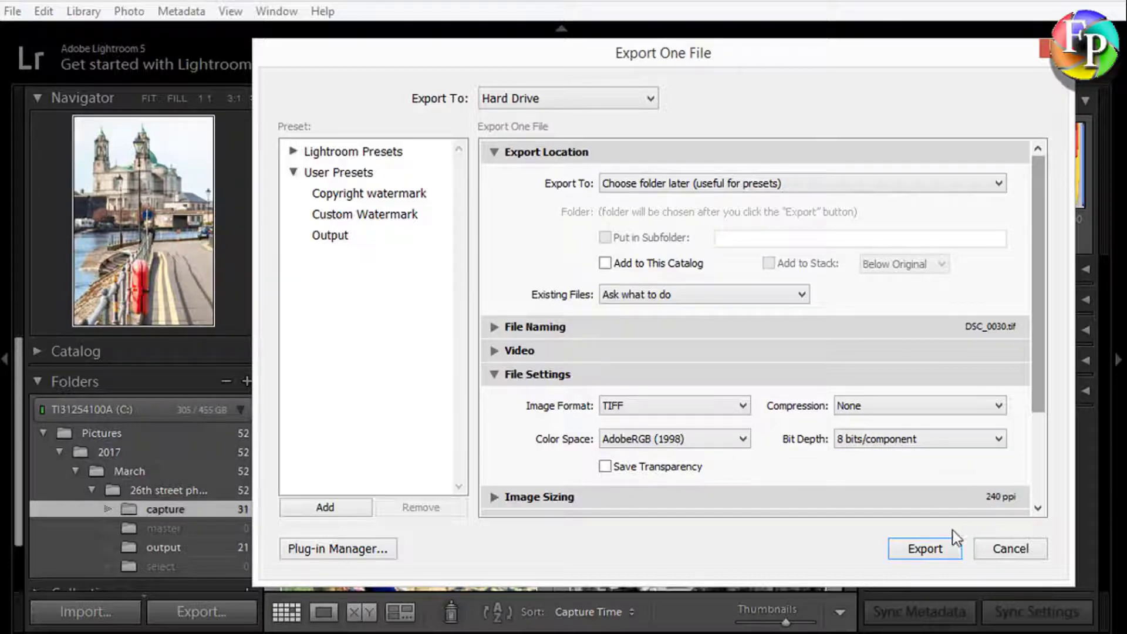
# Save the current export settings as a user preset named "Select"
pyautogui.click(325, 508)
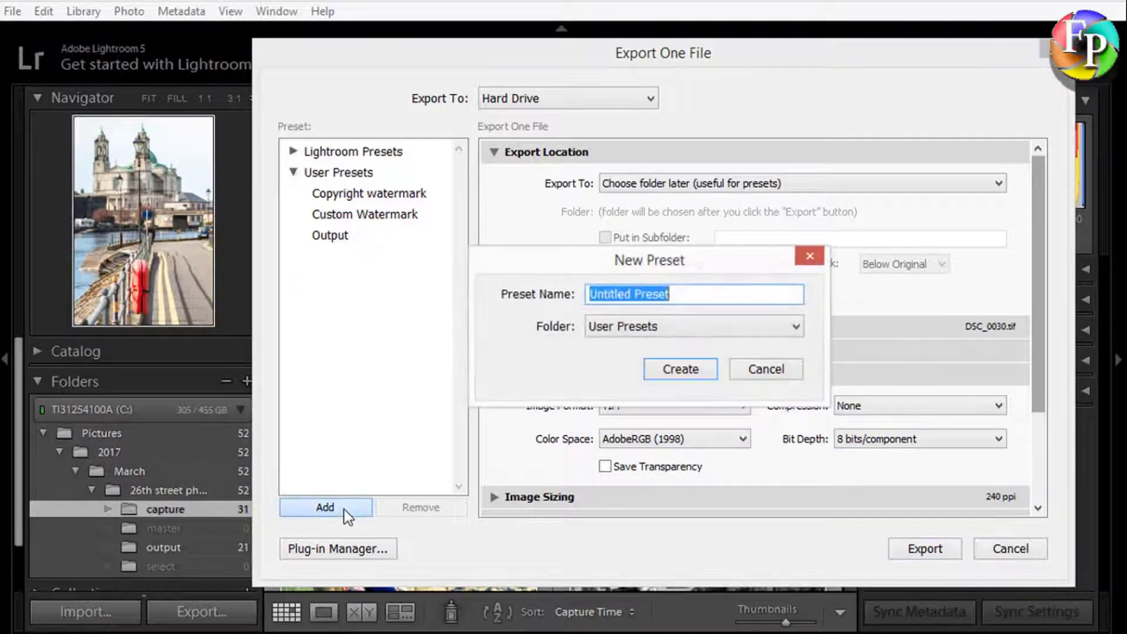
pyautogui.write('Select')
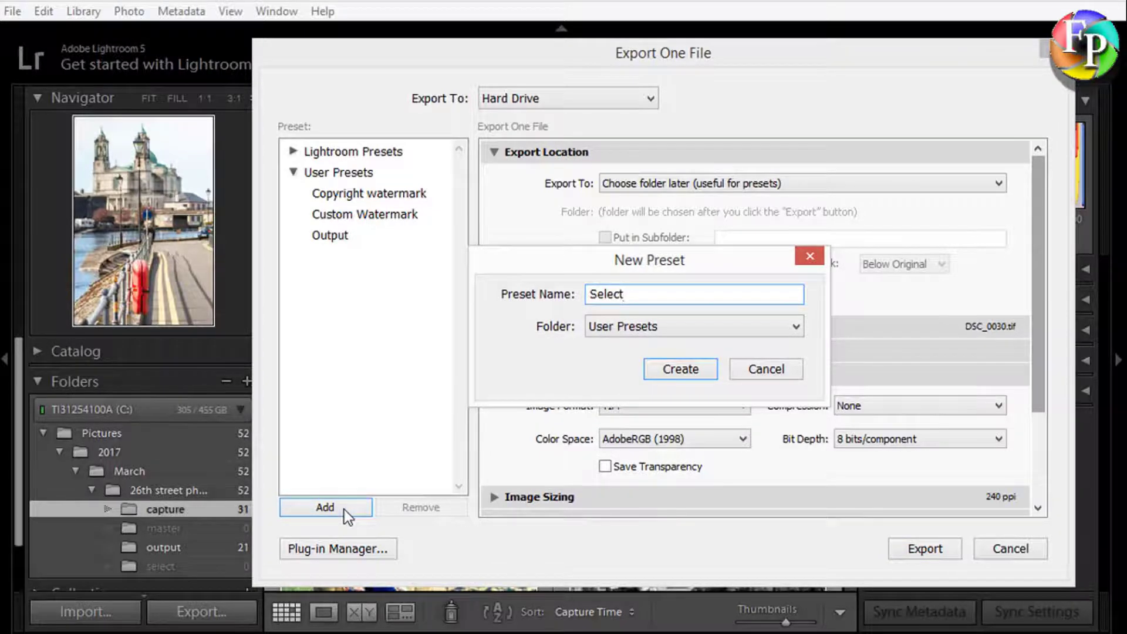
pyautogui.press('Return')
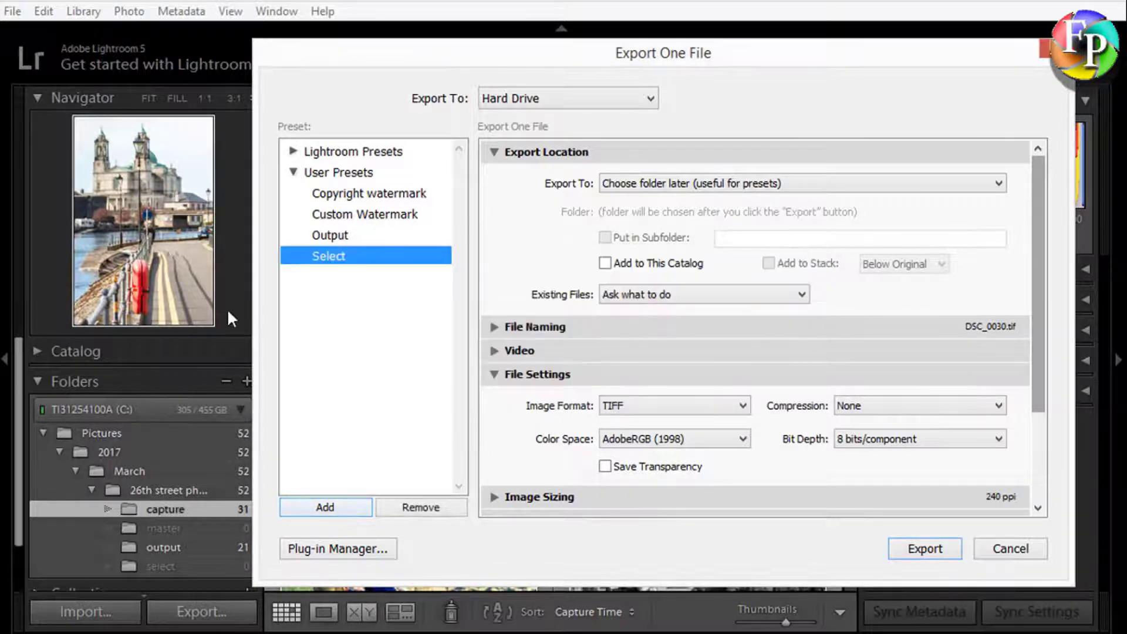
# Export the church photo to the select folder inside "26th street photography"
pyautogui.click(931, 549)
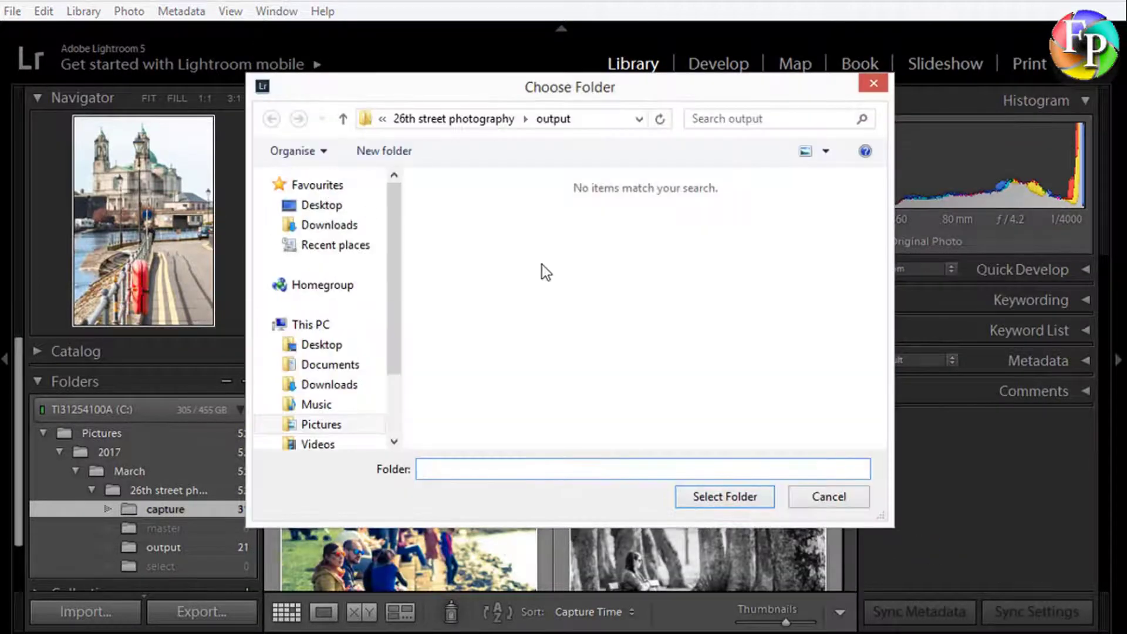
pyautogui.click(476, 121)
pyautogui.click(822, 244)
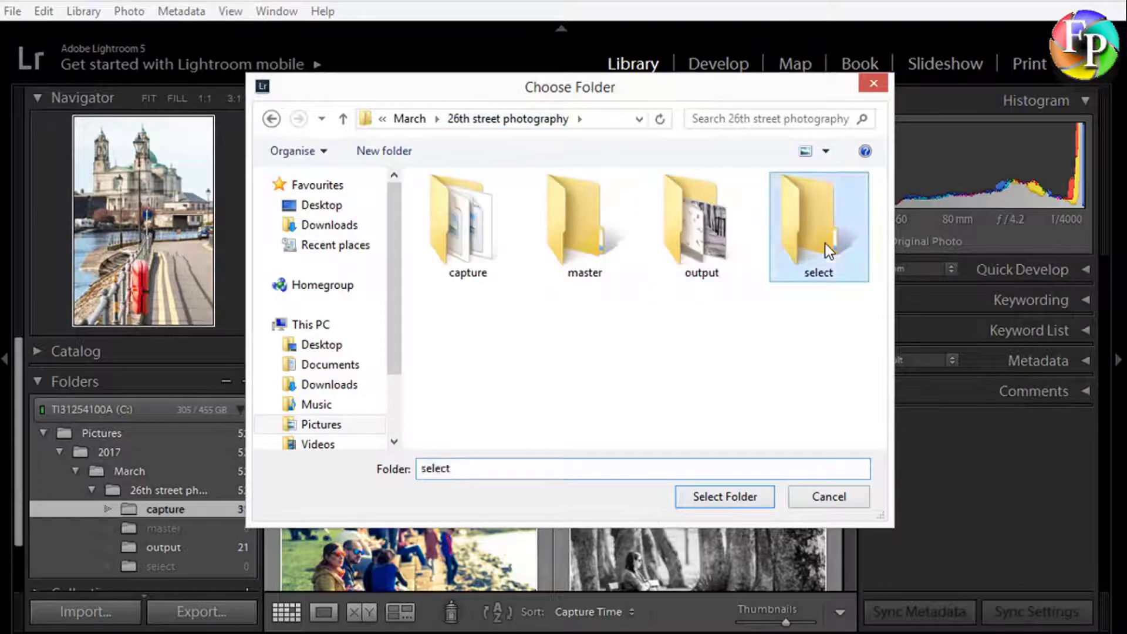
pyautogui.doubleClick(825, 244)
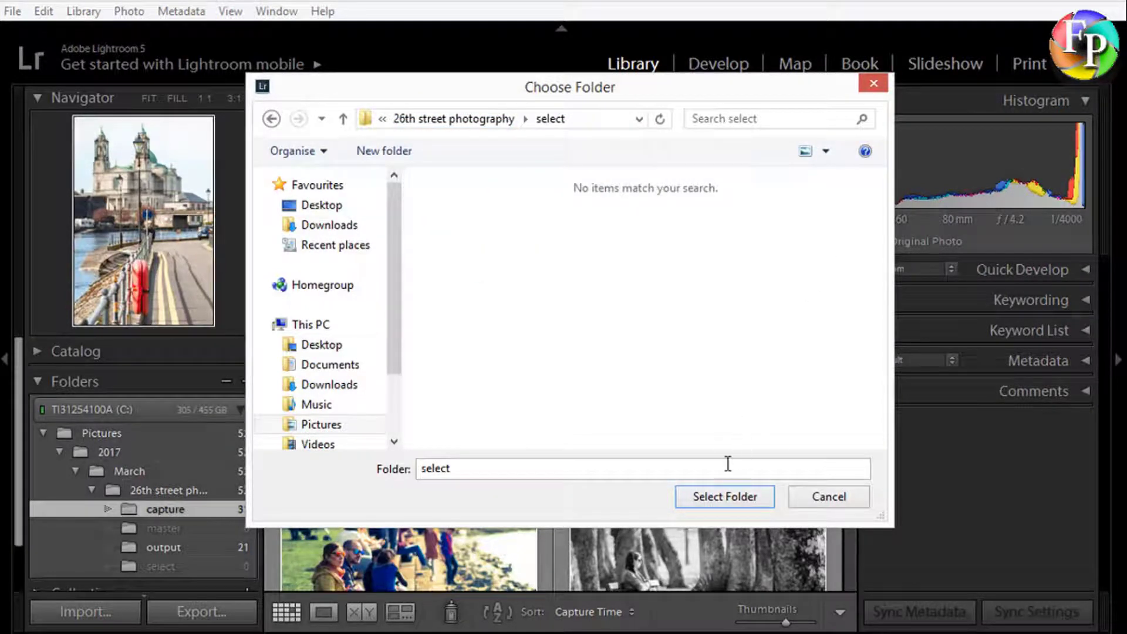
pyautogui.click(725, 496)
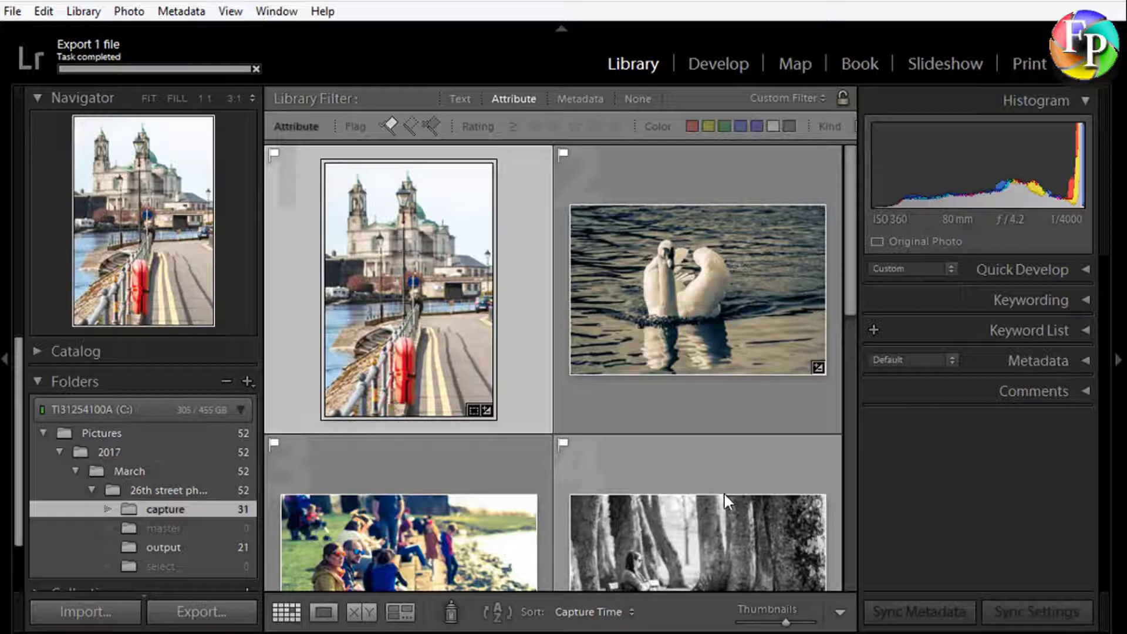
# Synchronize the "26th street photography" folder, importing the newly exported TIFF into the catalog
pyautogui.rightClick(161, 494)
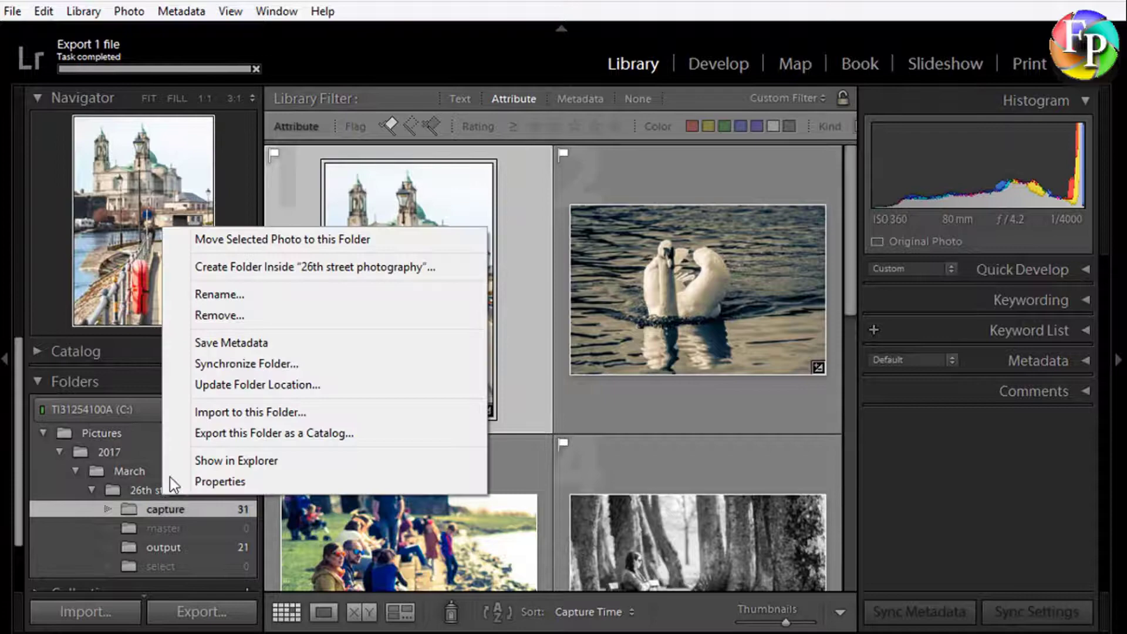
pyautogui.click(262, 365)
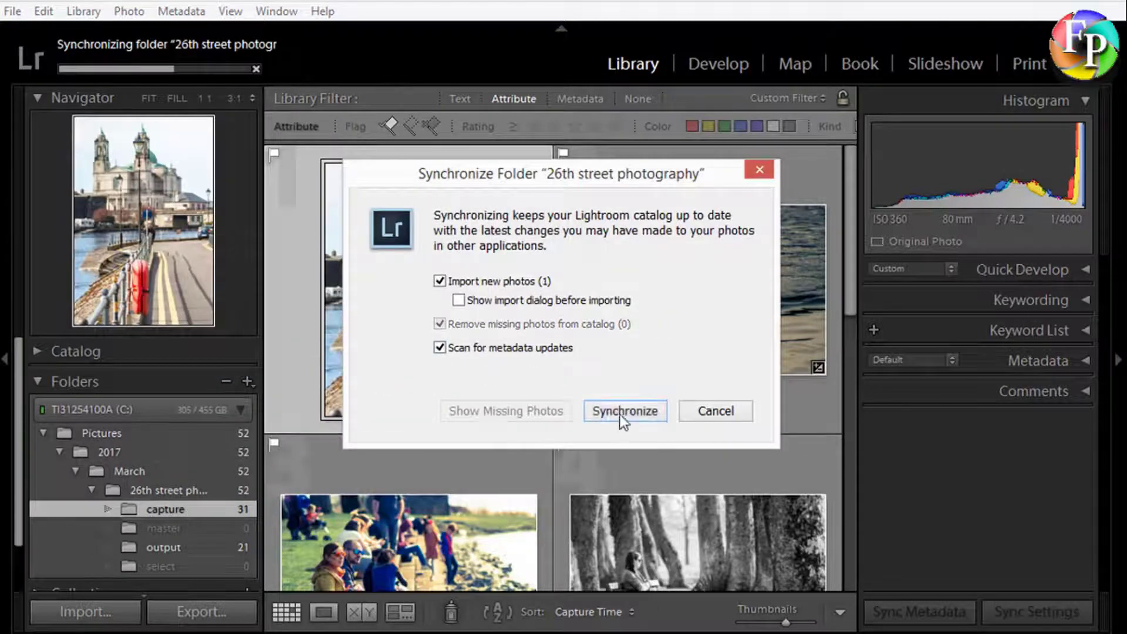
pyautogui.click(620, 411)
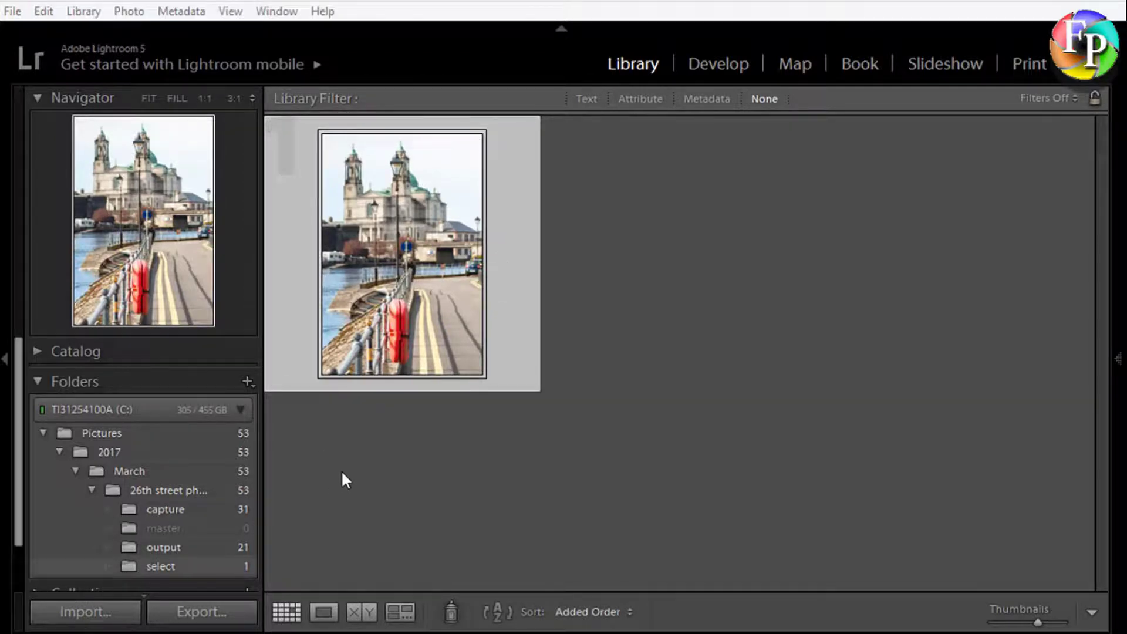
# Check the exported file in File Explorer under Pictures, 2017, March, 26th street photography, select, and close the window
pyautogui.press('super+e')
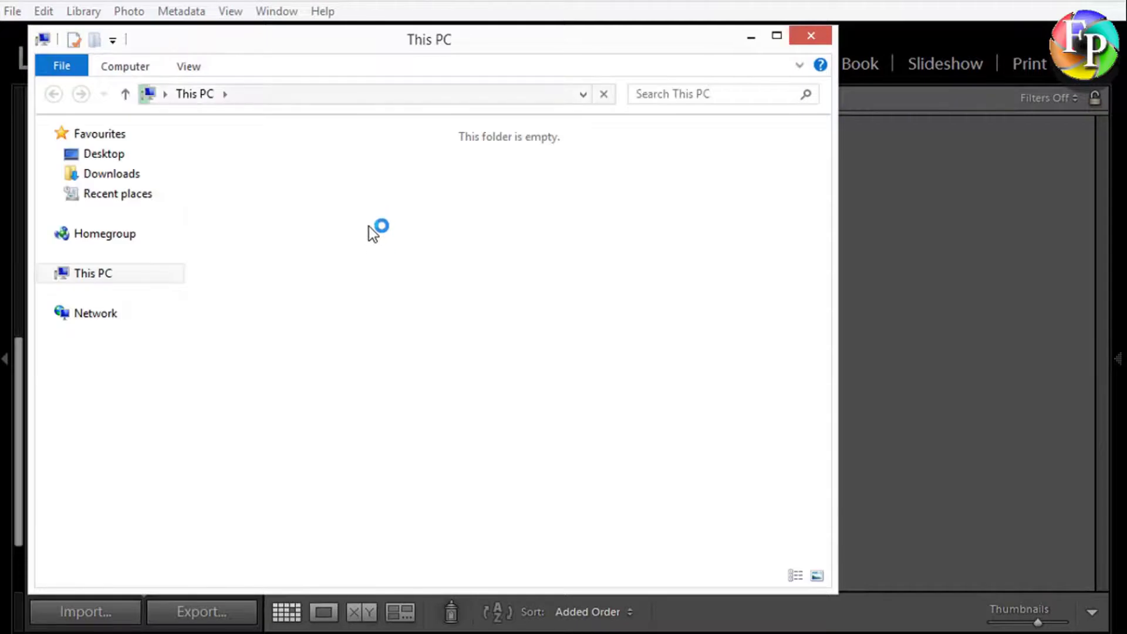
pyautogui.doubleClick(278, 280)
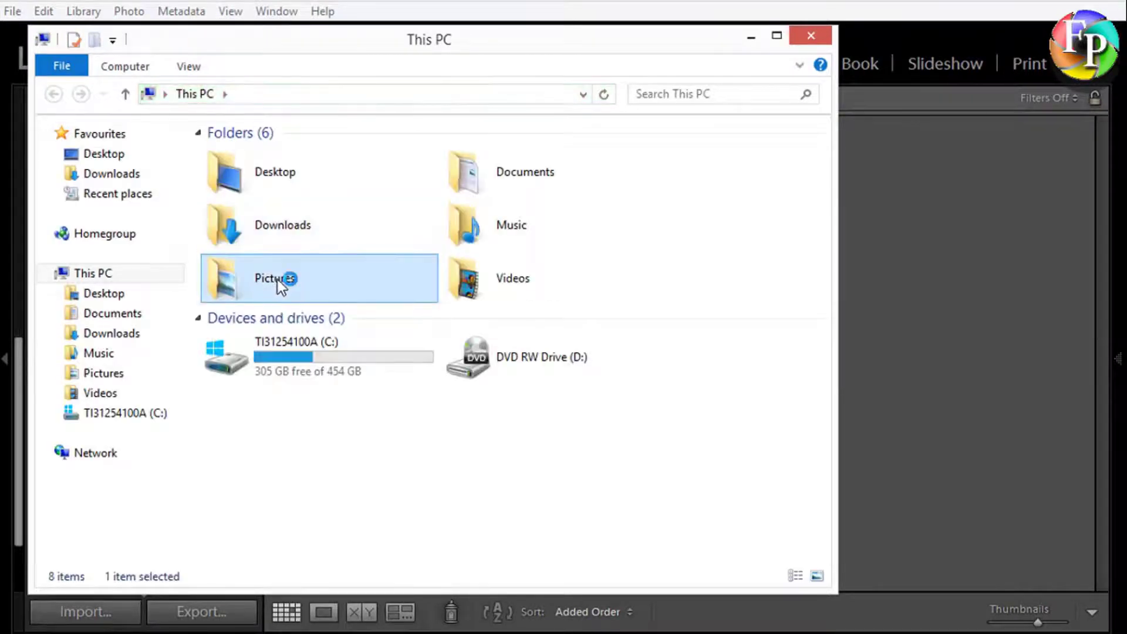
pyautogui.doubleClick(256, 182)
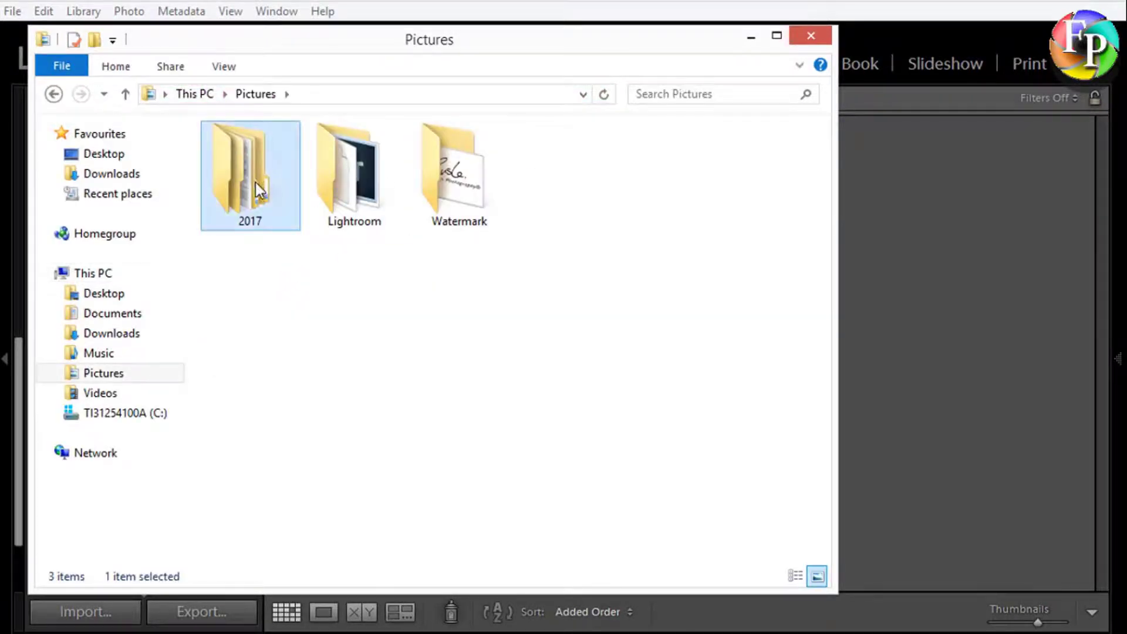
pyautogui.doubleClick(260, 206)
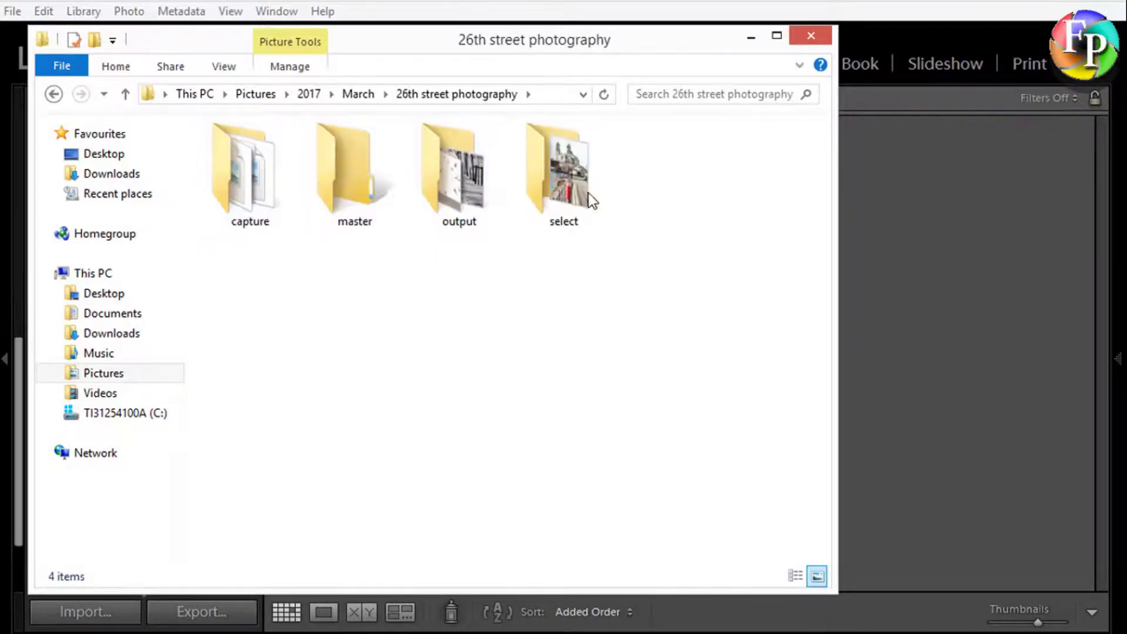
pyautogui.click(572, 203)
pyautogui.doubleClick(572, 204)
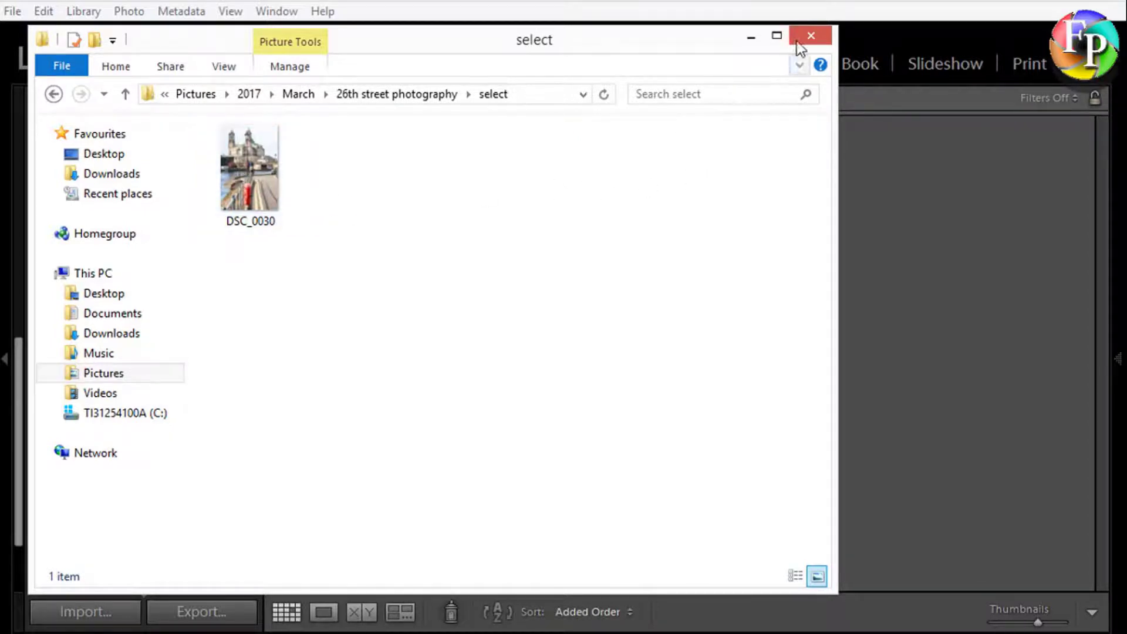
pyautogui.click(813, 37)
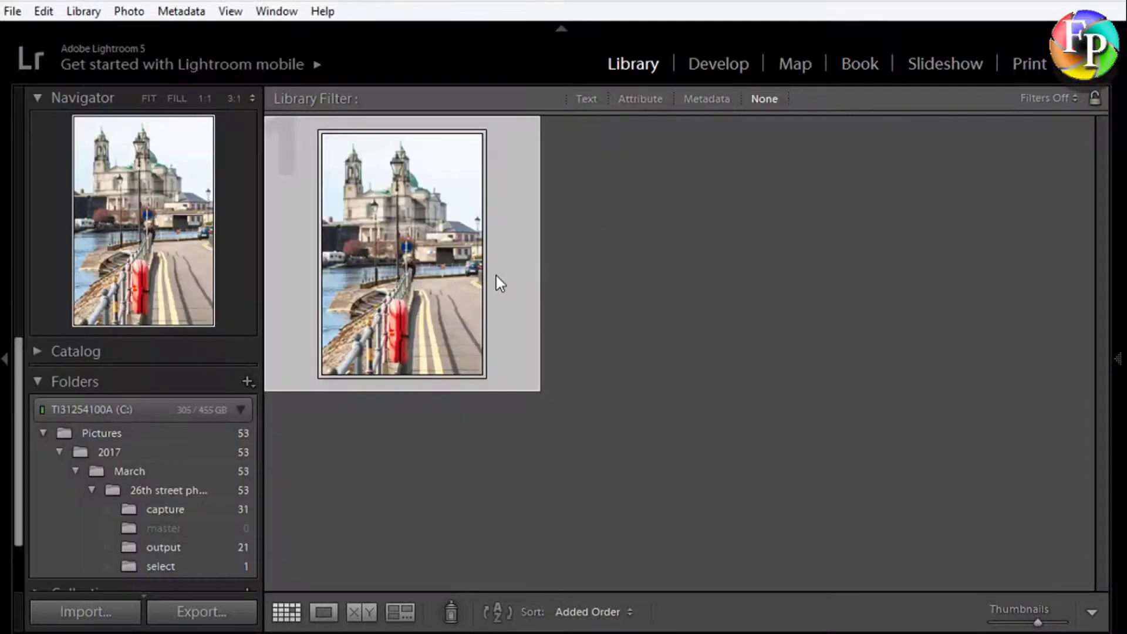
# Open the church photo from the select folder in Adobe Photoshop CC 2014 for editing
pyautogui.rightClick(368, 238)
pyautogui.moveTo(527, 302)
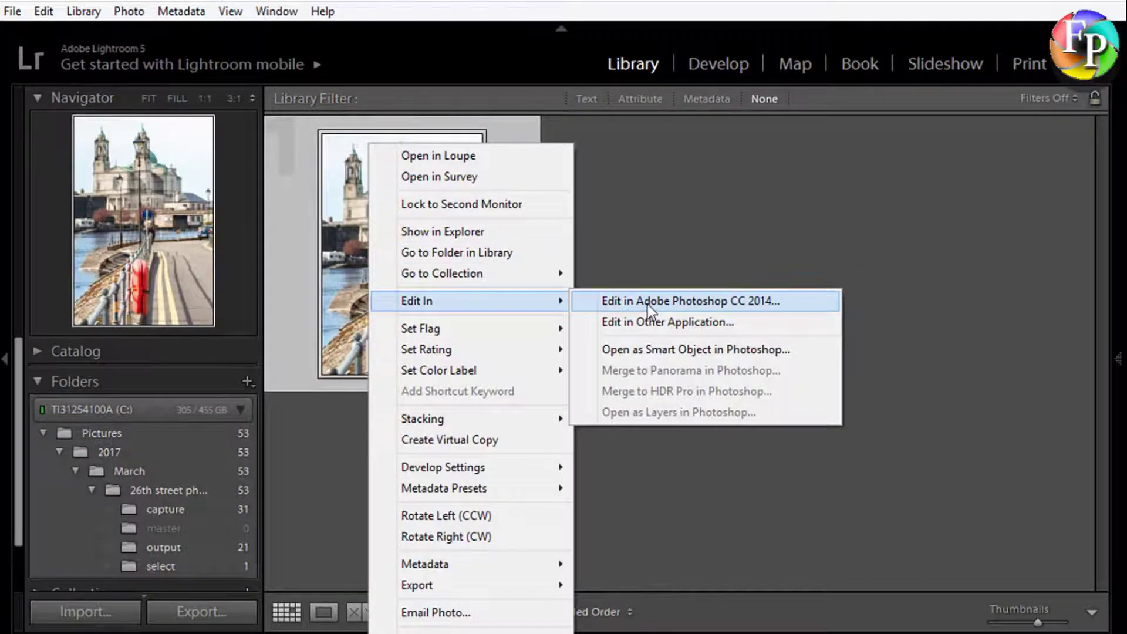
pyautogui.click(635, 246)
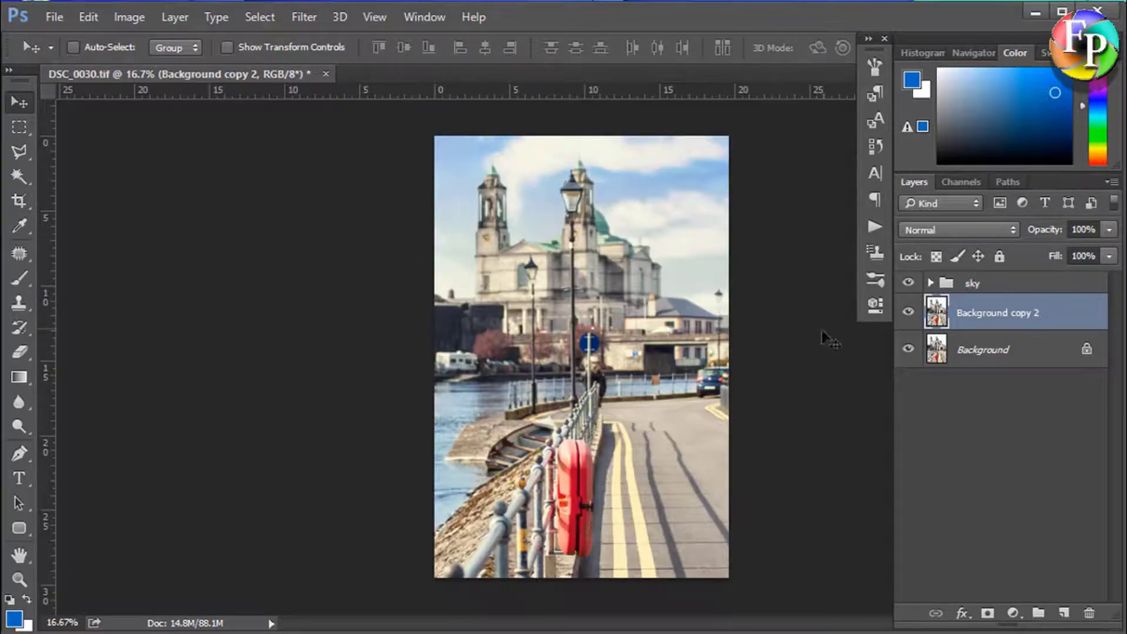
# Compare the retouched photo by toggling layer visibility, and examine the layers inside the sky group
pyautogui.keyDown('alt'); pyautogui.click(908, 313); pyautogui.keyUp('alt')
pyautogui.keyDown('alt'); pyautogui.click(907, 317); pyautogui.keyUp('alt')
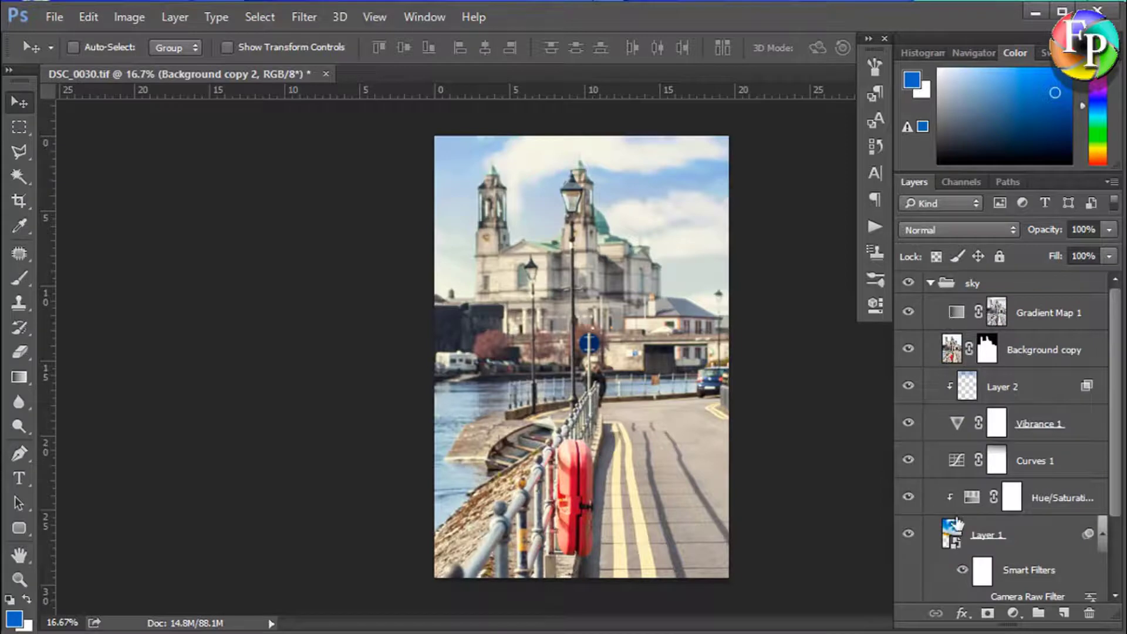
pyautogui.click(930, 284)
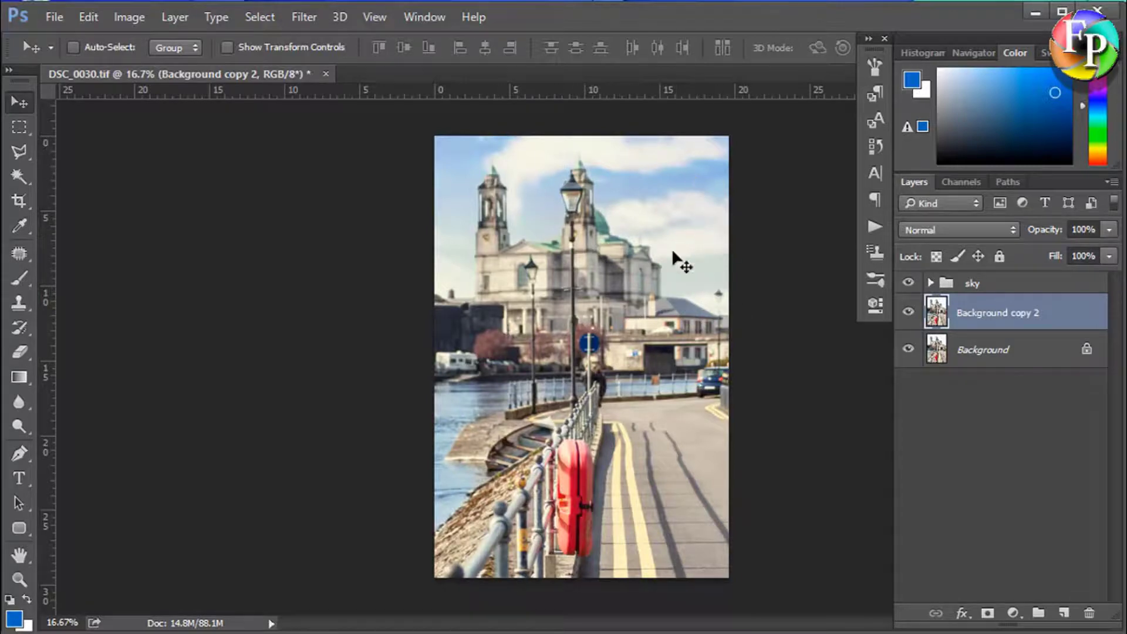
pyautogui.click(930, 283)
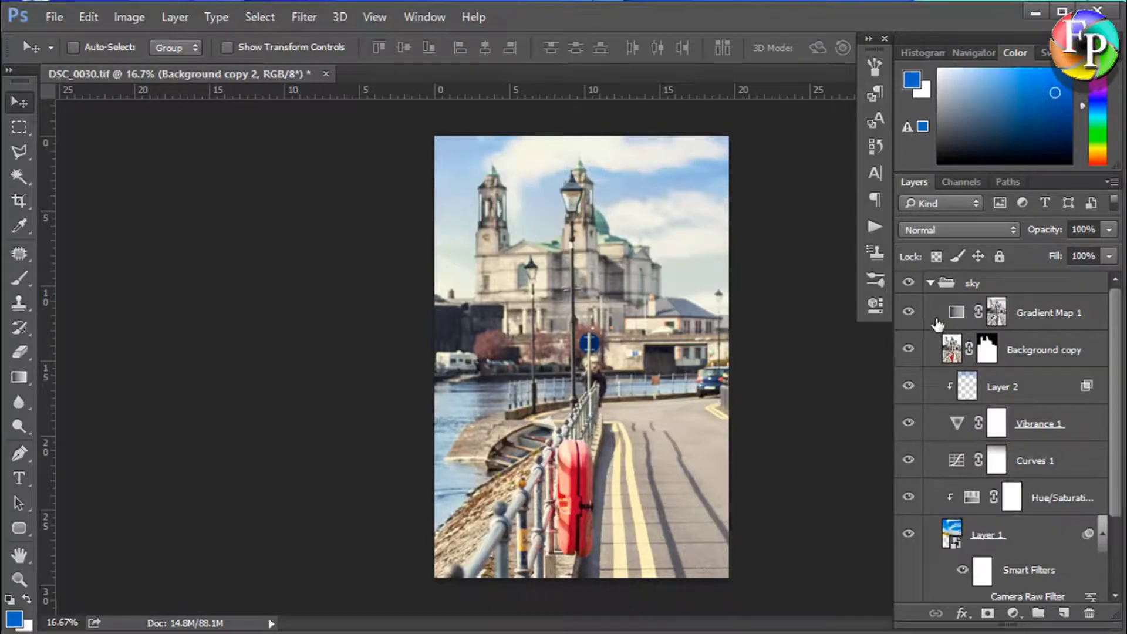
pyautogui.click(932, 284)
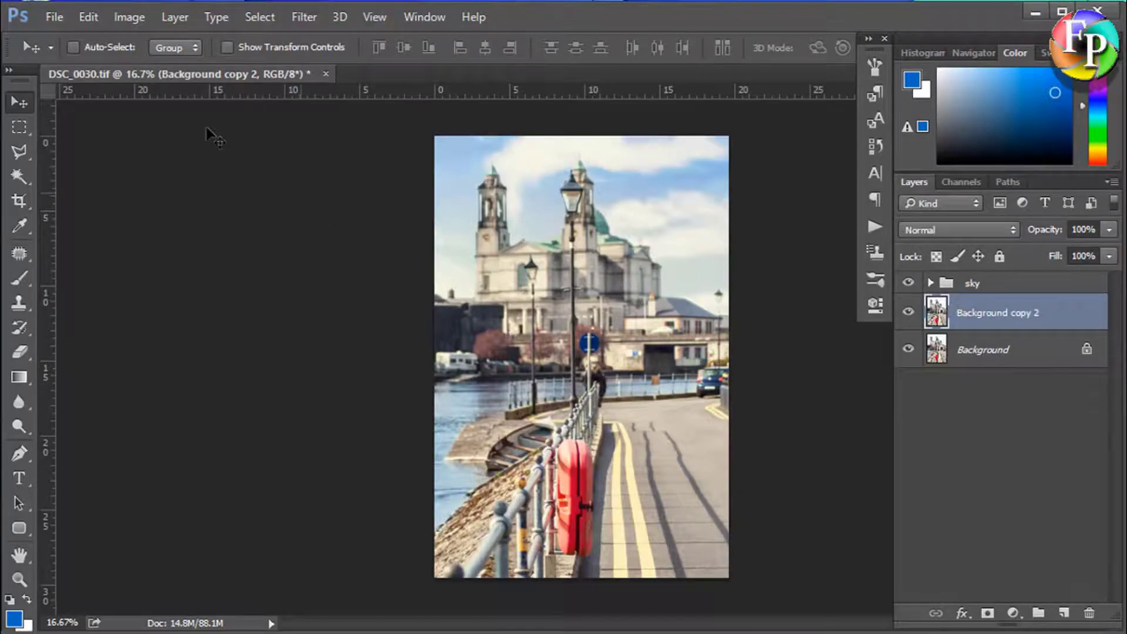
# Begin saving a new version of the retouched photo in the master folder of 26th street photography, naming the file "new sky"
pyautogui.click(54, 15)
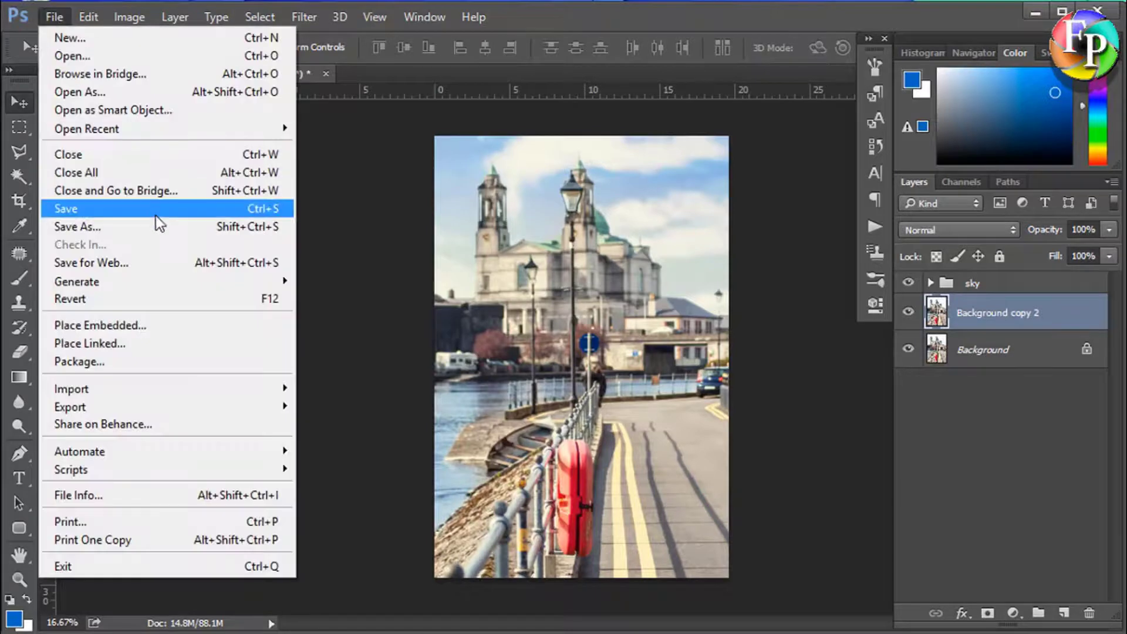
pyautogui.click(150, 227)
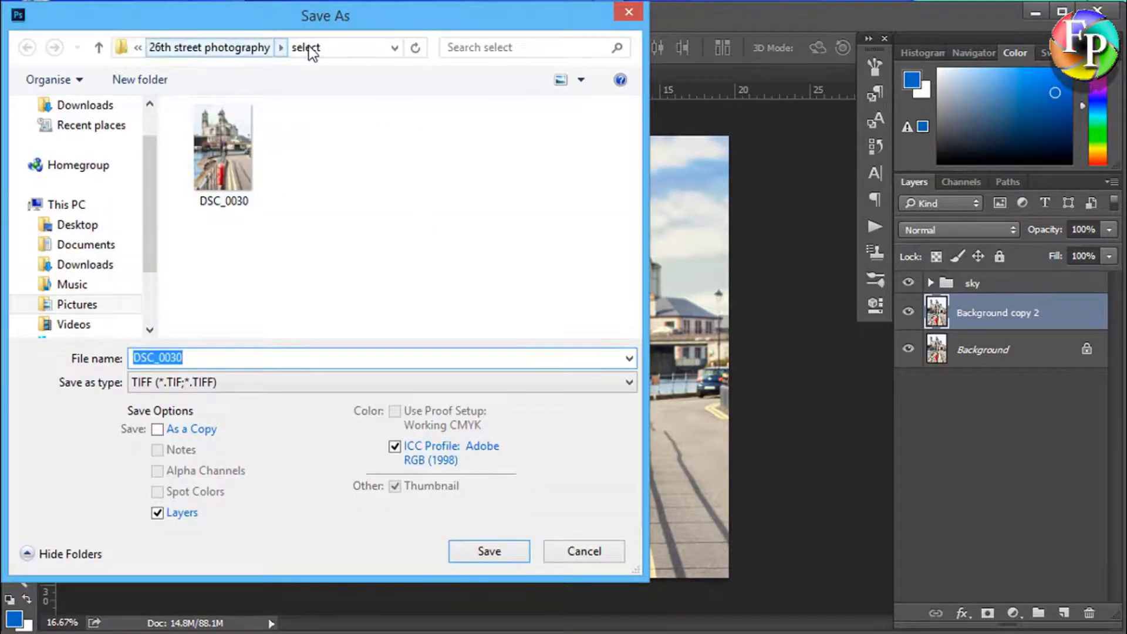
pyautogui.click(225, 50)
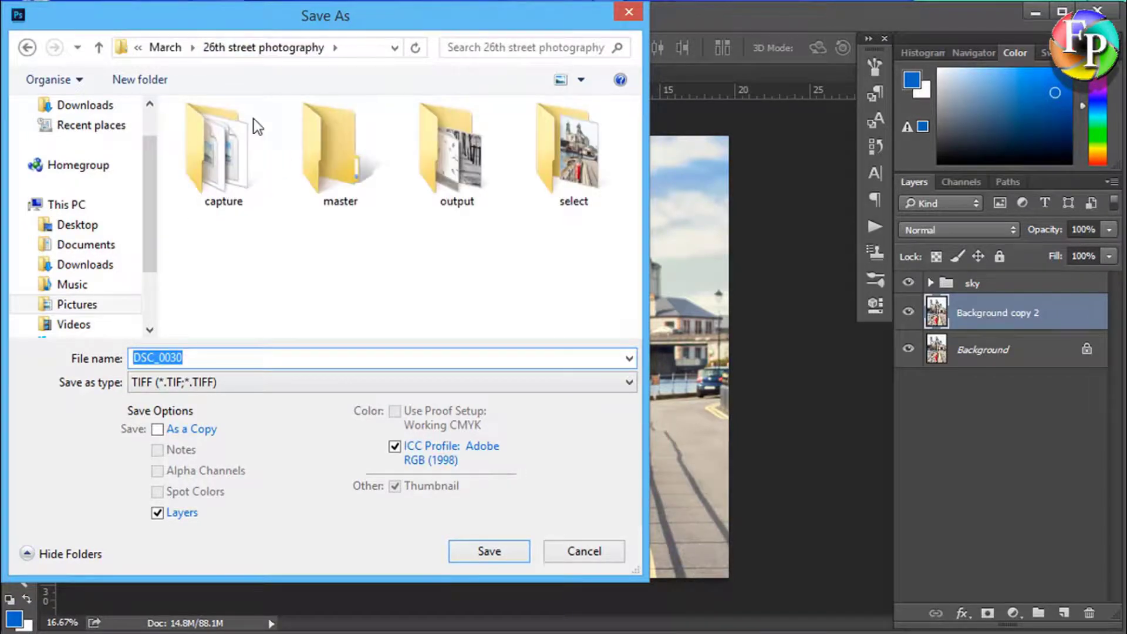
pyautogui.doubleClick(339, 157)
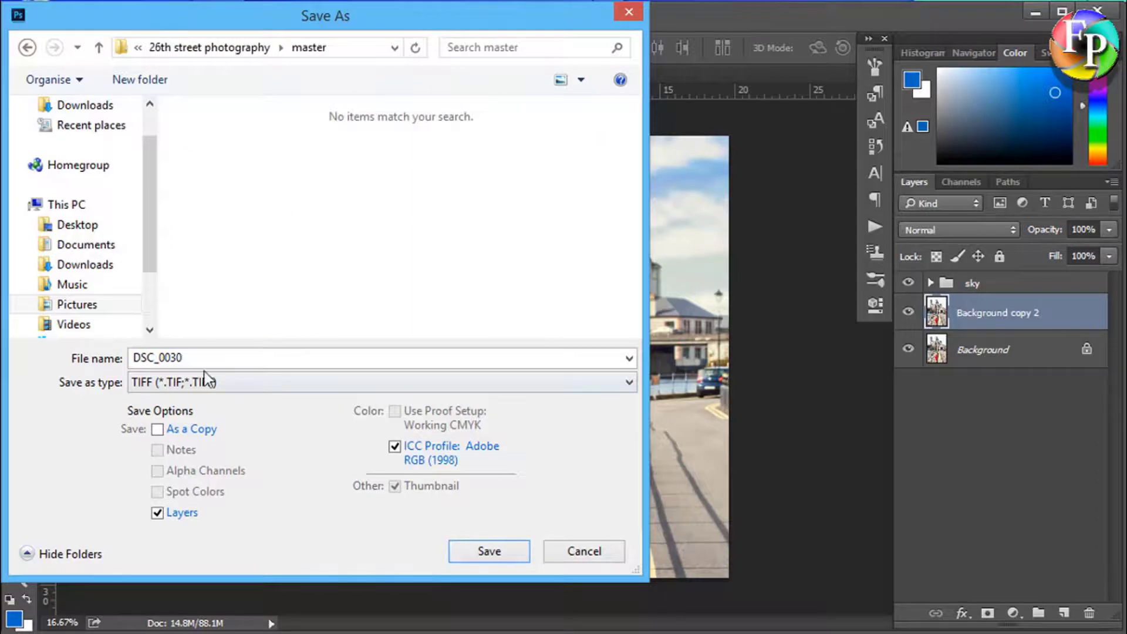
pyautogui.doubleClick(196, 357)
pyautogui.write('new sky')
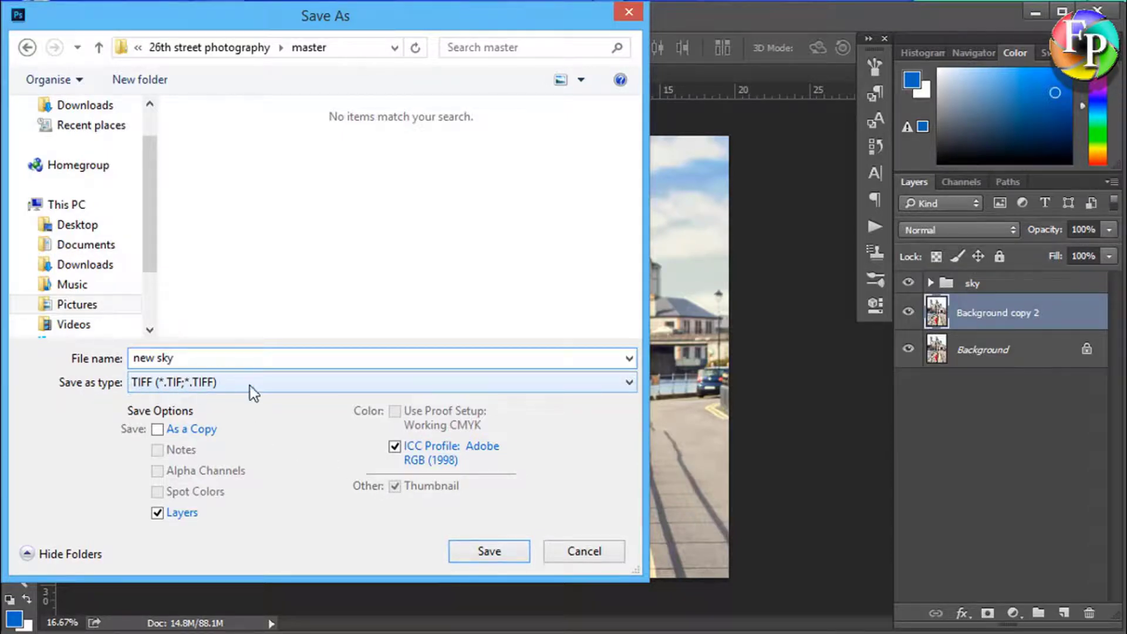
# Save the file as a layered TIFF with no image compression and RLE layer compression, and close the document
pyautogui.click(630, 387)
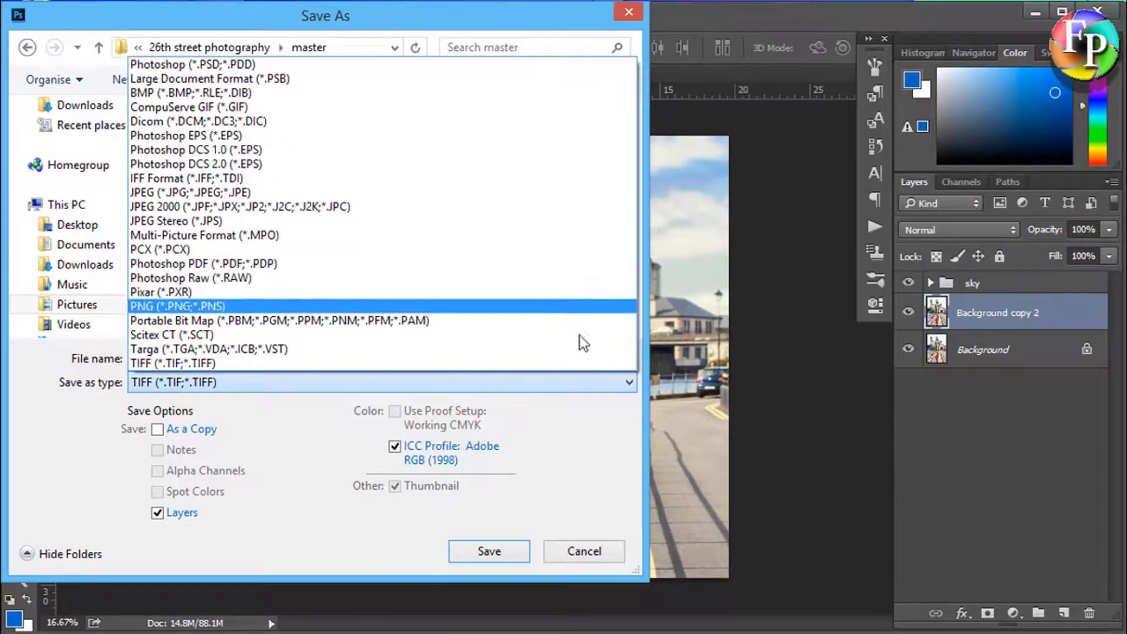
pyautogui.click(630, 382)
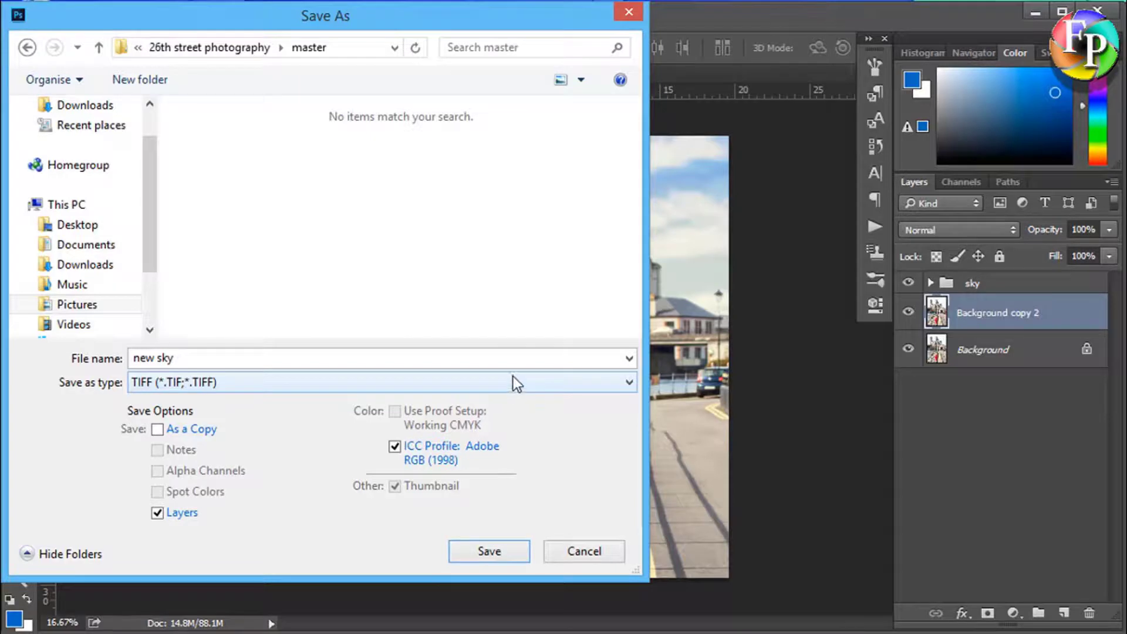
pyautogui.click(488, 553)
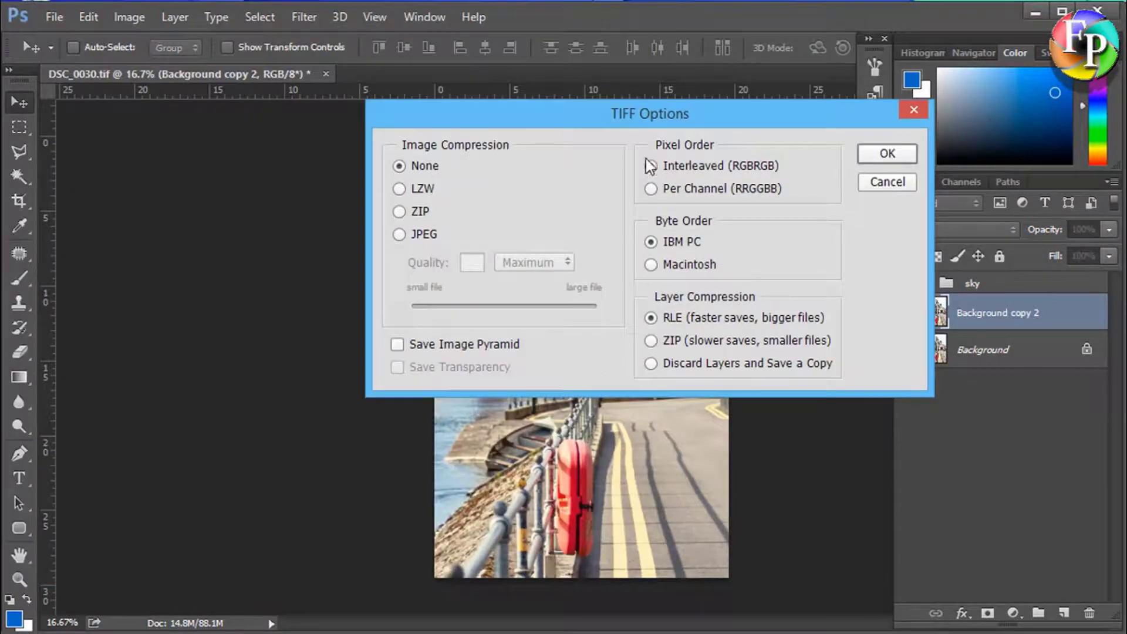
pyautogui.click(887, 156)
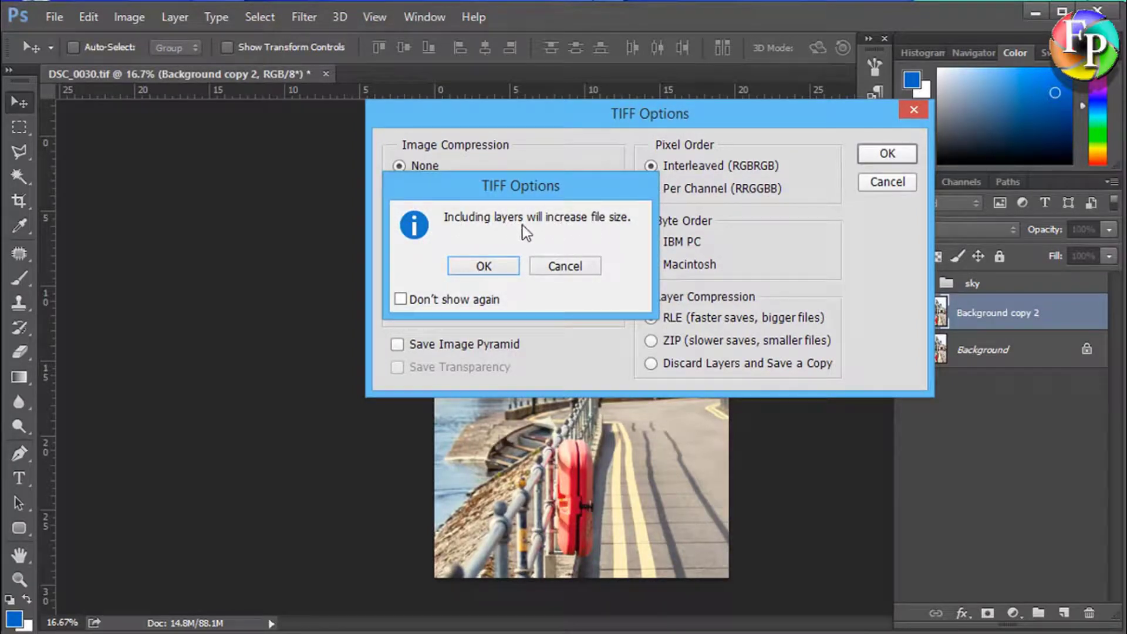
pyautogui.click(490, 266)
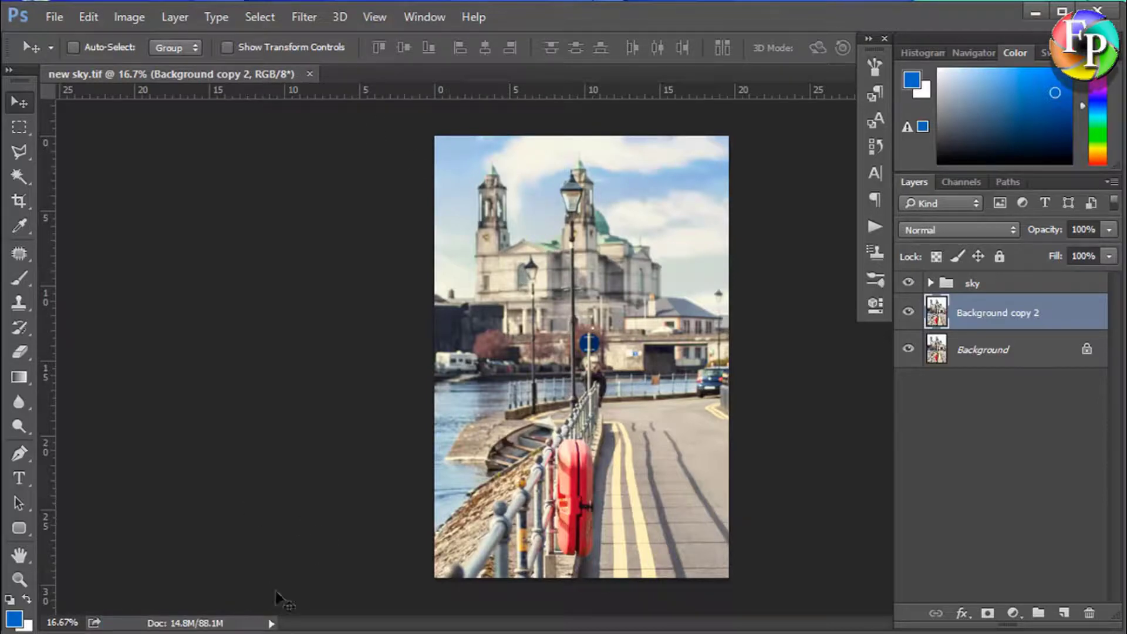
pyautogui.click(310, 74)
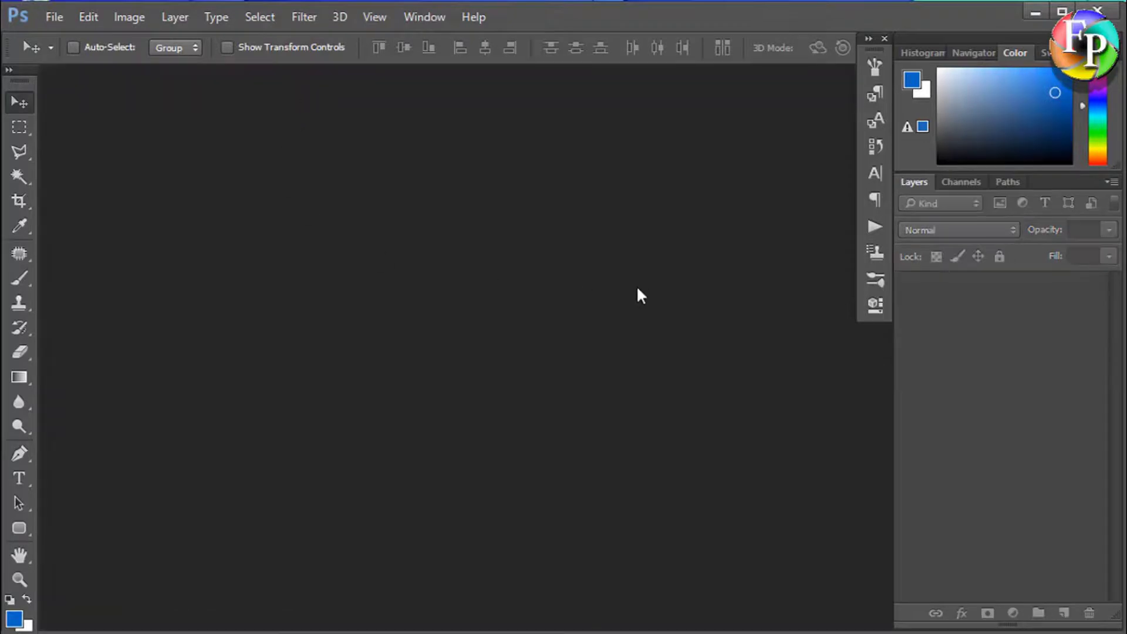
# Reopen the "new sky" TIFF from the master folder and inspect the layers inside its sky group
pyautogui.click(52, 16)
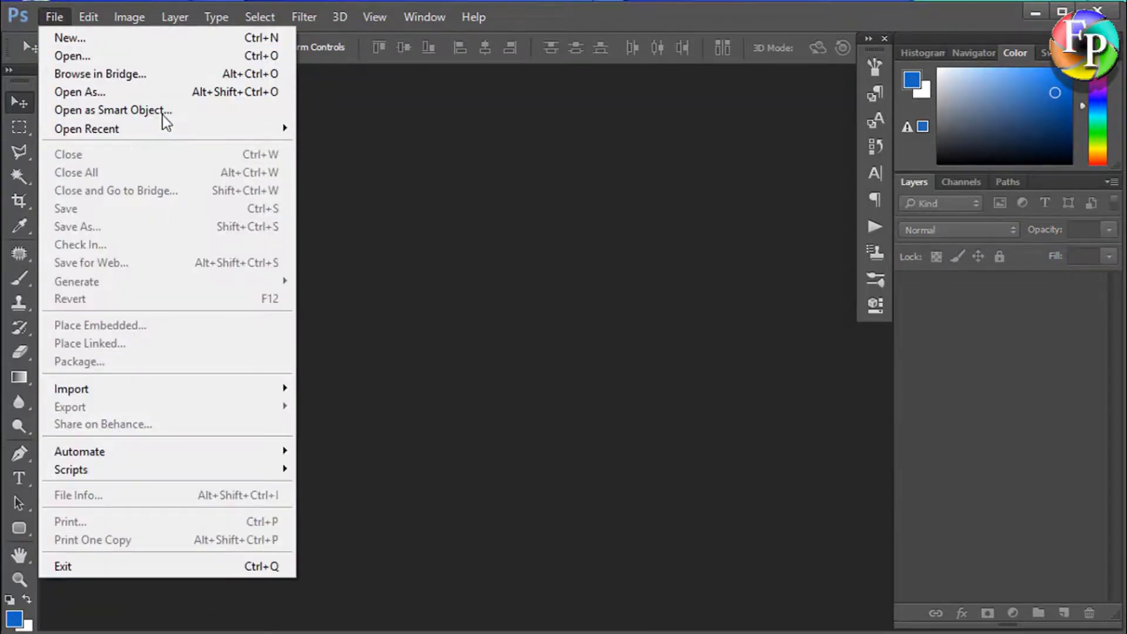
pyautogui.click(169, 53)
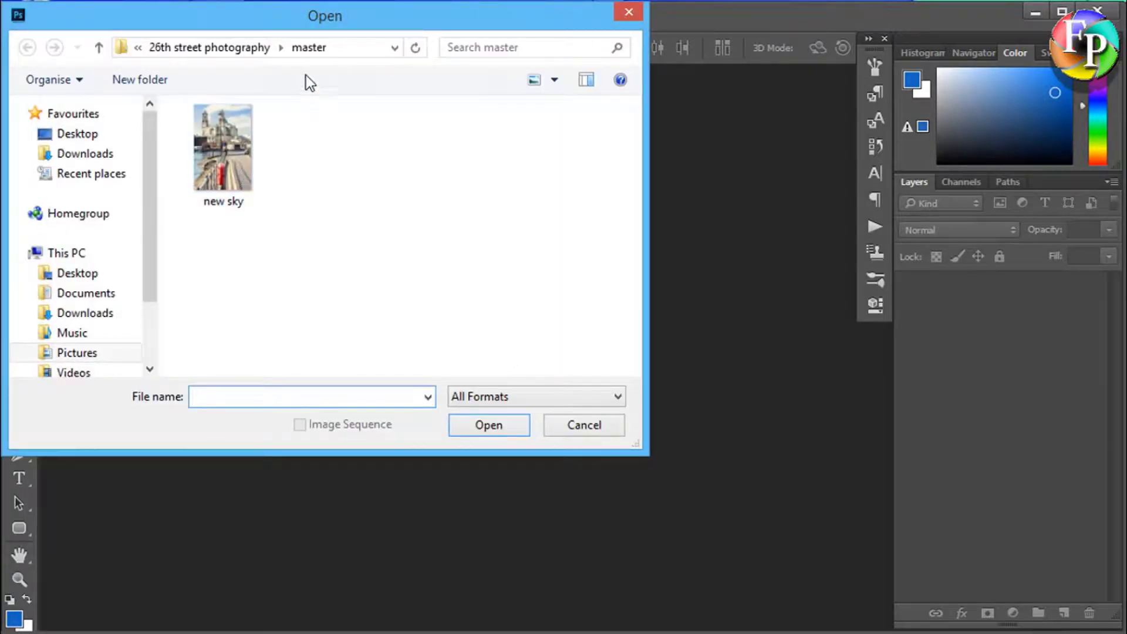
pyautogui.click(235, 165)
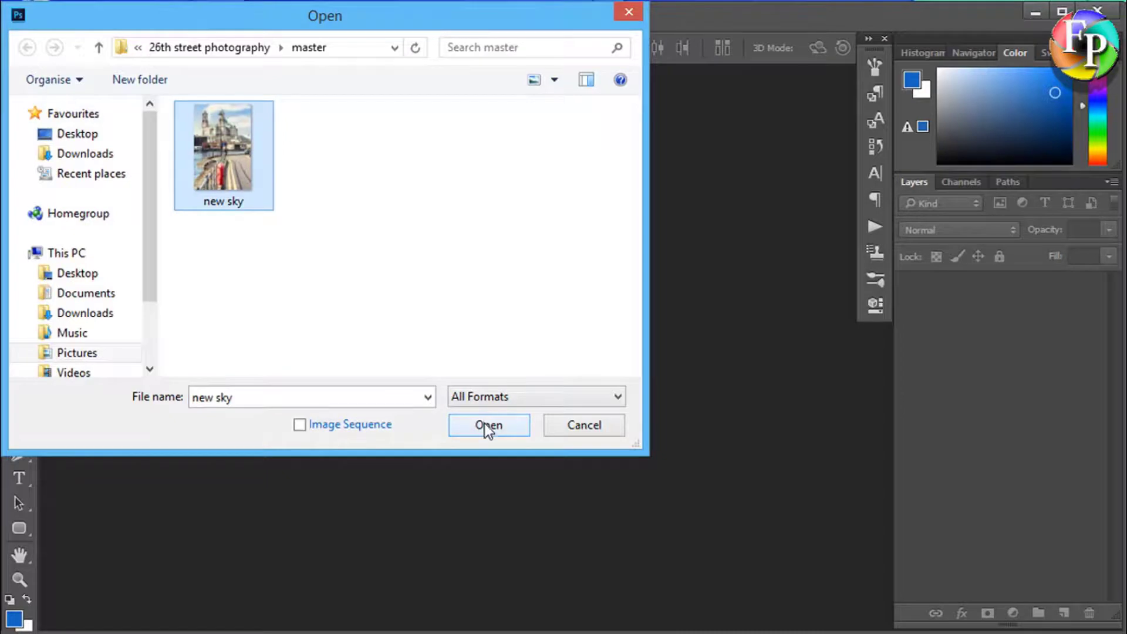
pyautogui.click(487, 426)
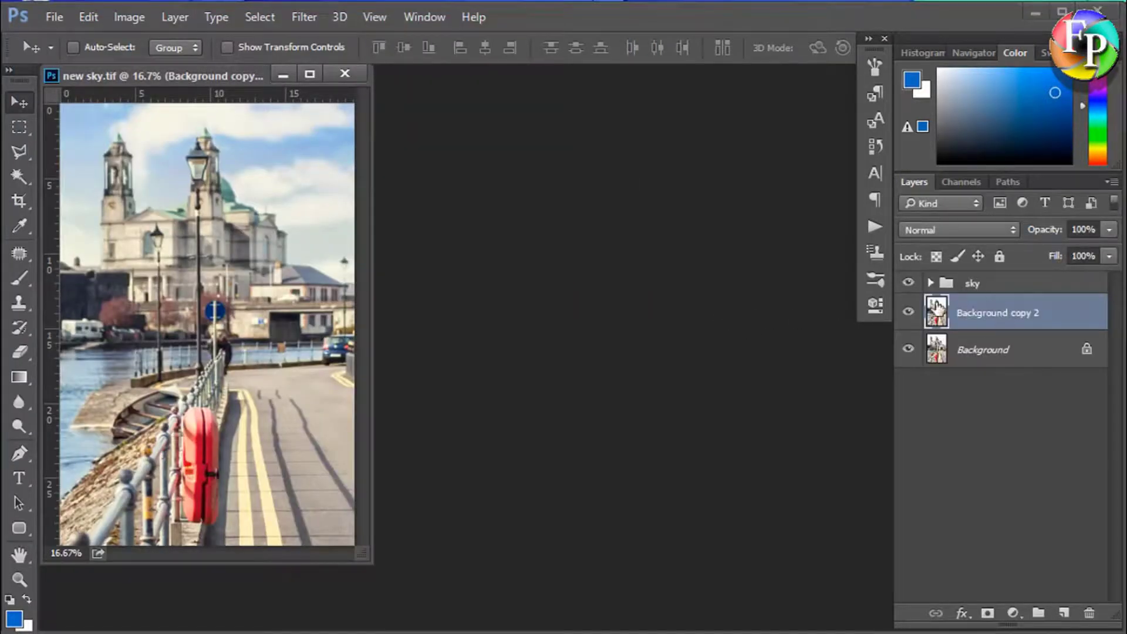
pyautogui.click(931, 283)
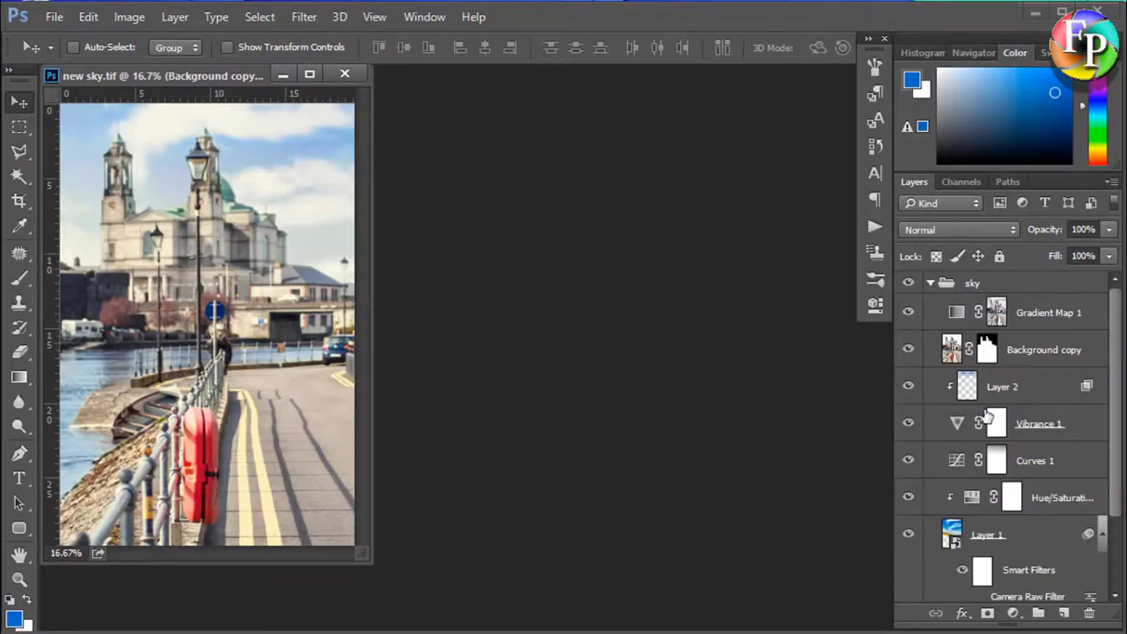
pyautogui.click(931, 284)
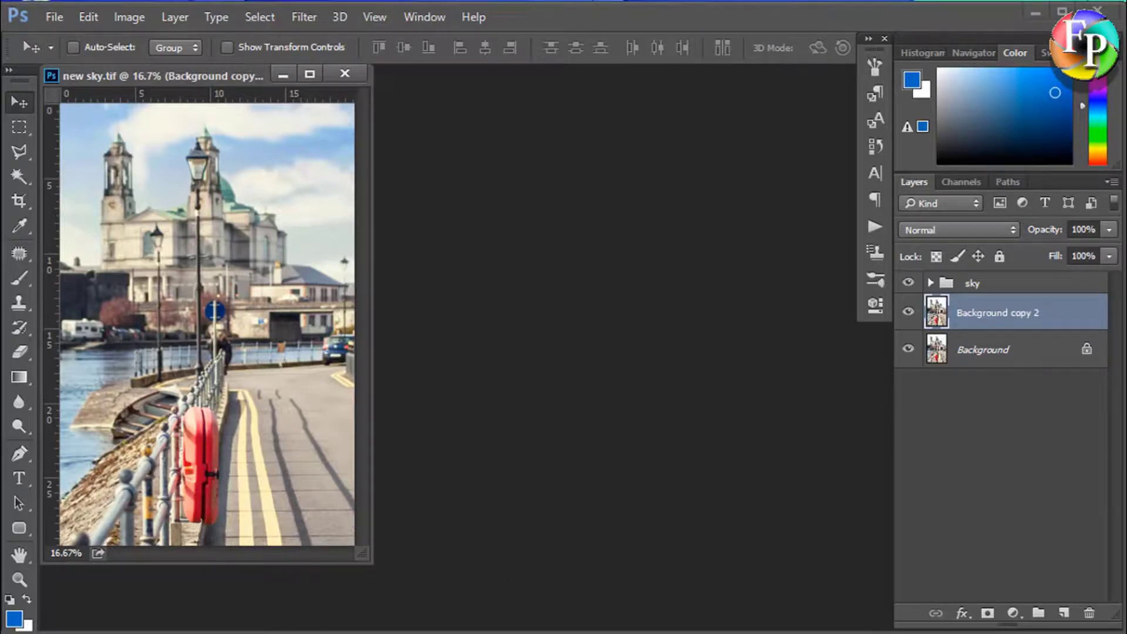
# Switch to File Explorer and review the capture, master, output and select subfolders of 26th street photography
pyautogui.click(134, 633)
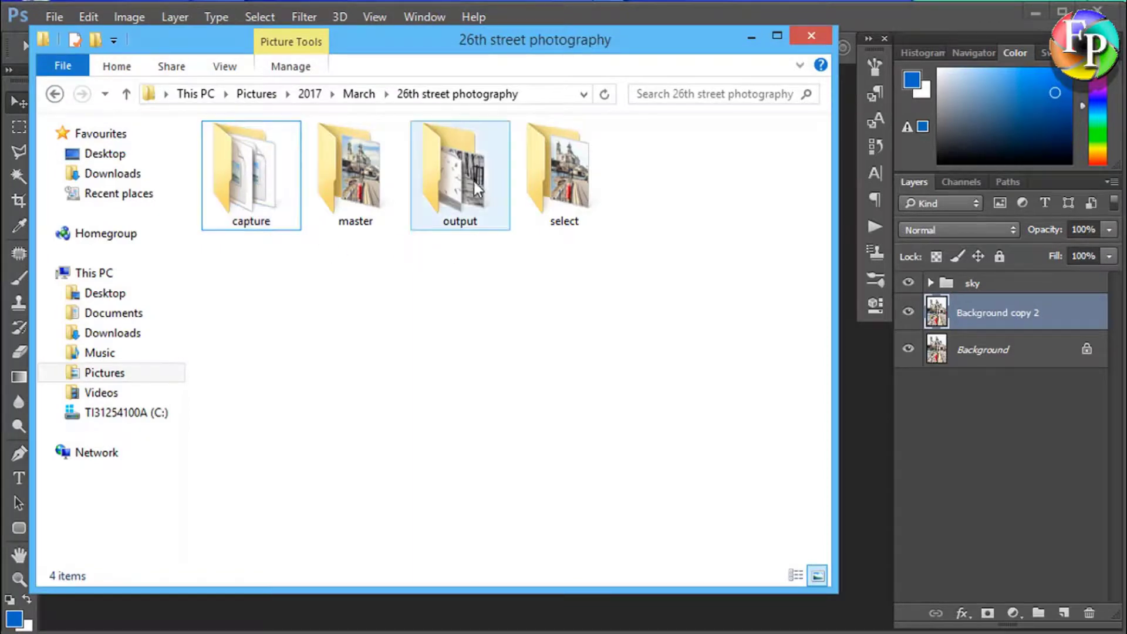
pyautogui.moveTo(462, 173)
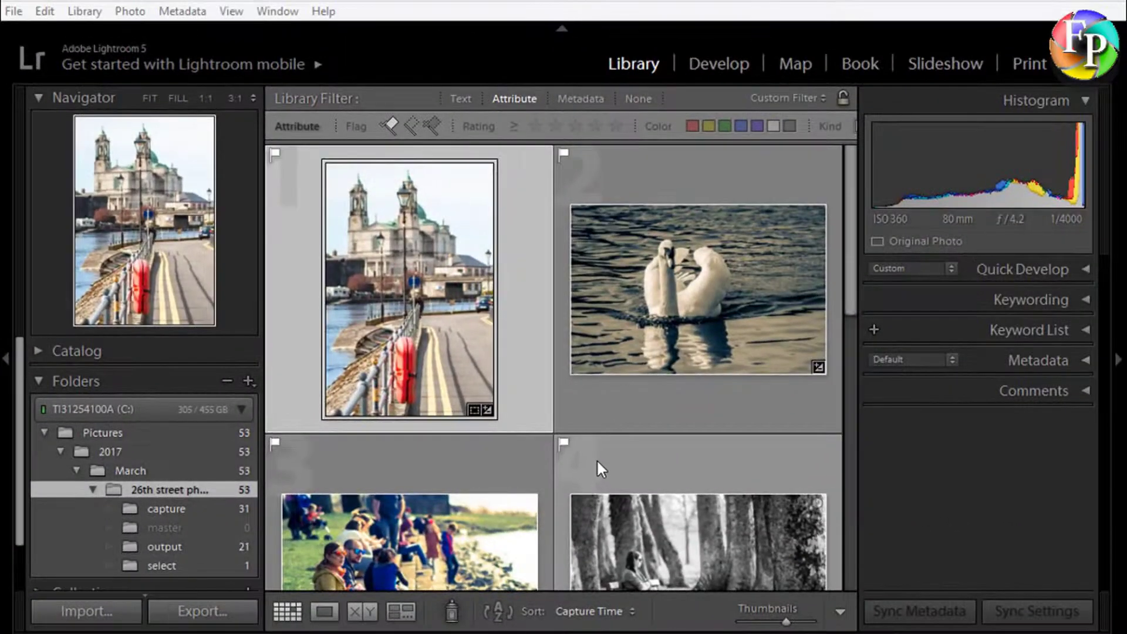
# In Lightroom, synchronize the "26th street photography" folder to import the new TIFF, and display the master folder's contents
pyautogui.rightClick(160, 485)
pyautogui.click(357, 358)
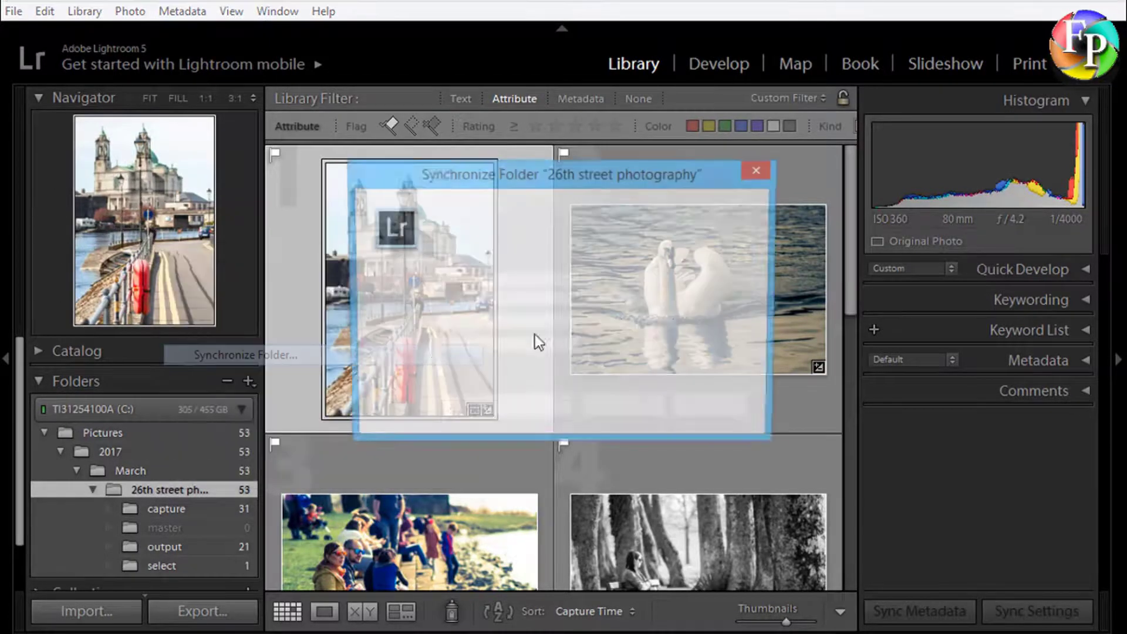
pyautogui.click(621, 413)
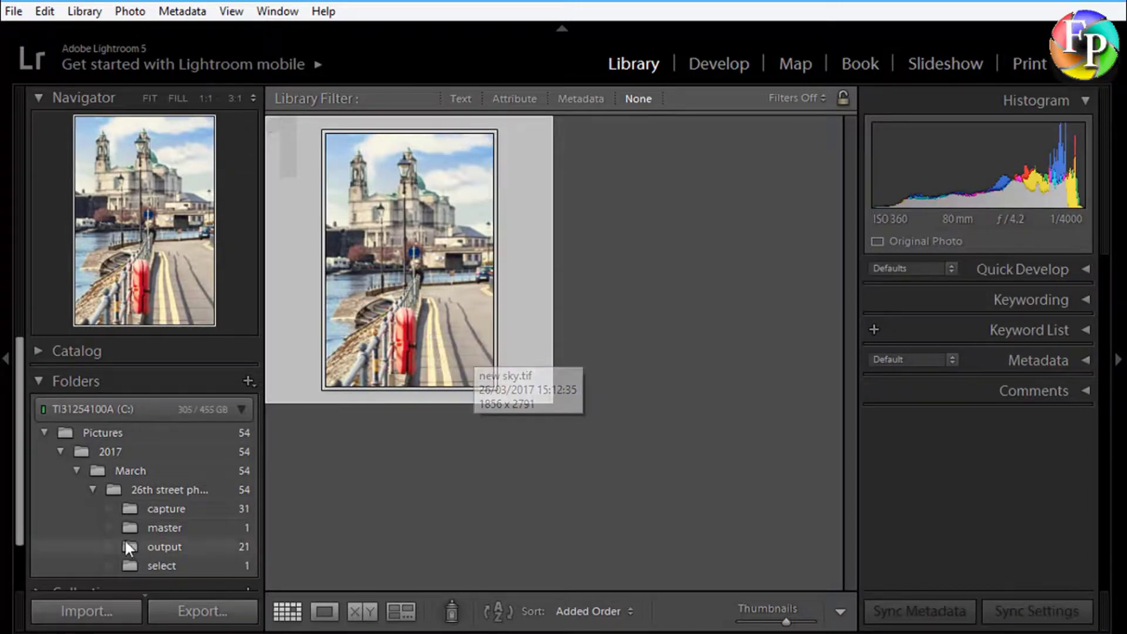
pyautogui.click(173, 528)
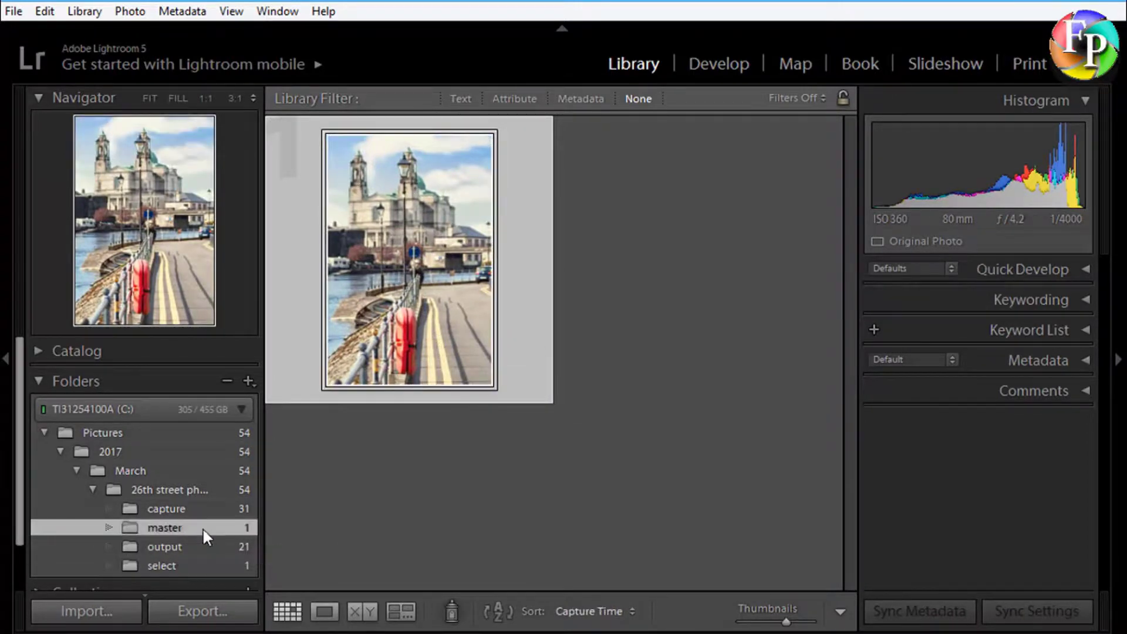